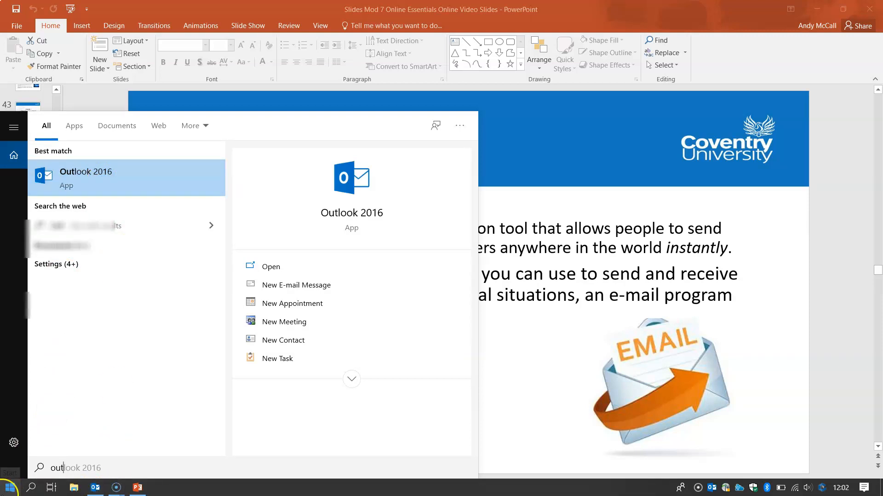
Step: Bring up the Start menu's app list and scroll through it to find Outlook 2016
click(10, 487)
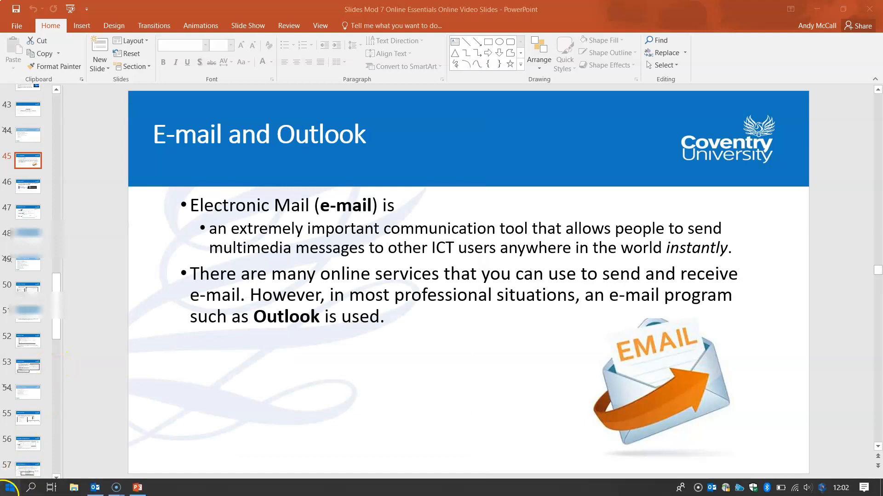
click(10, 487)
scroll(145, 271, down, 5)
scroll(138, 278, down, 10)
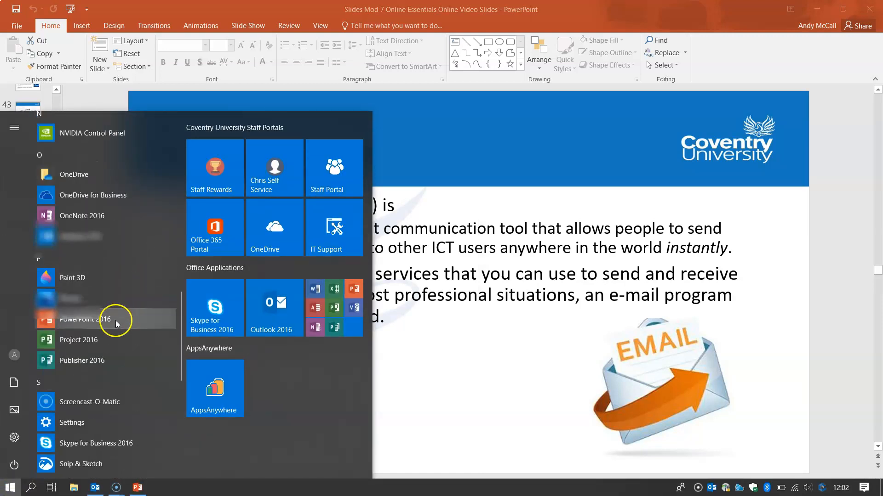
scroll(98, 373, down, 1)
scroll(96, 376, down, 5)
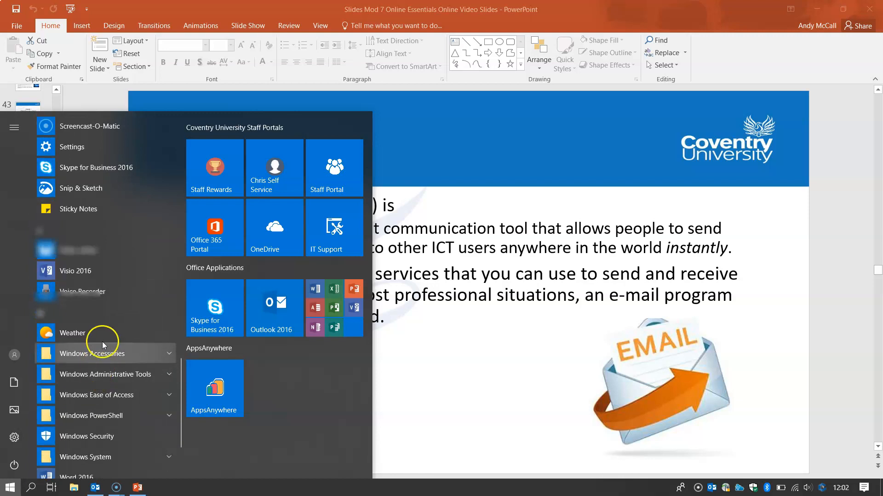
scroll(103, 337, up, 7)
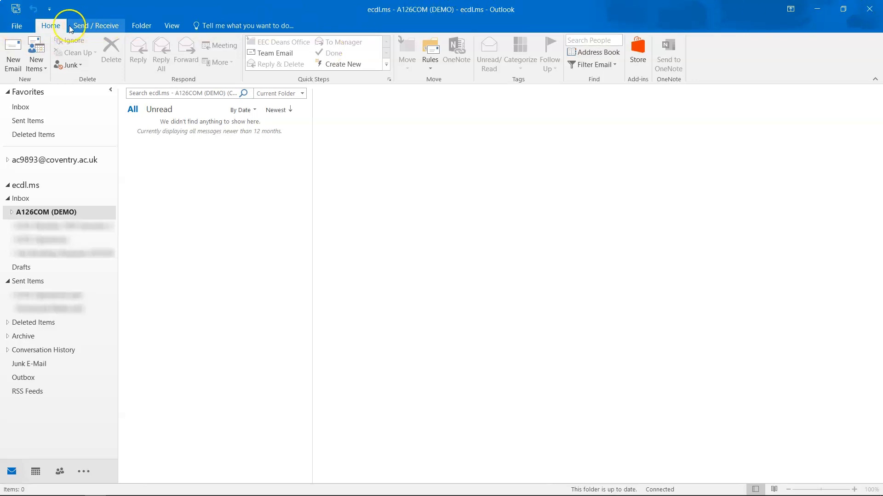
Step: Look through the Send / Receive, Folder and View ribbon tabs, then return to Home
click(92, 26)
click(143, 26)
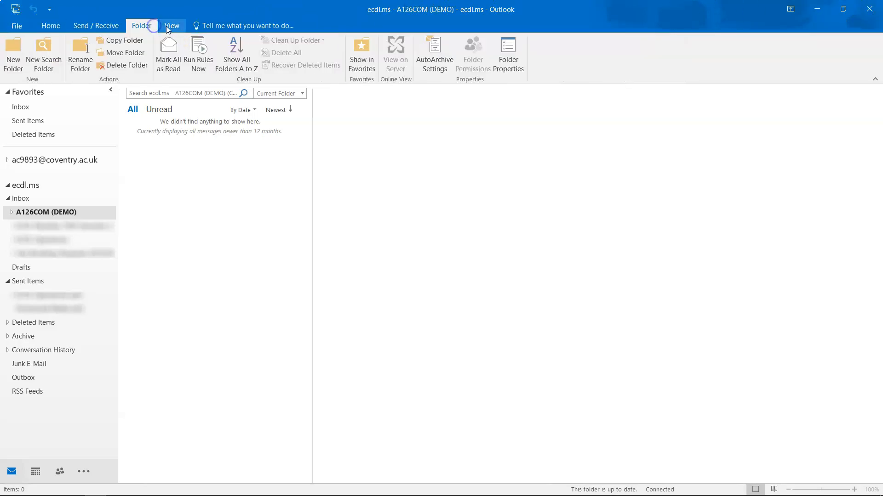
click(166, 26)
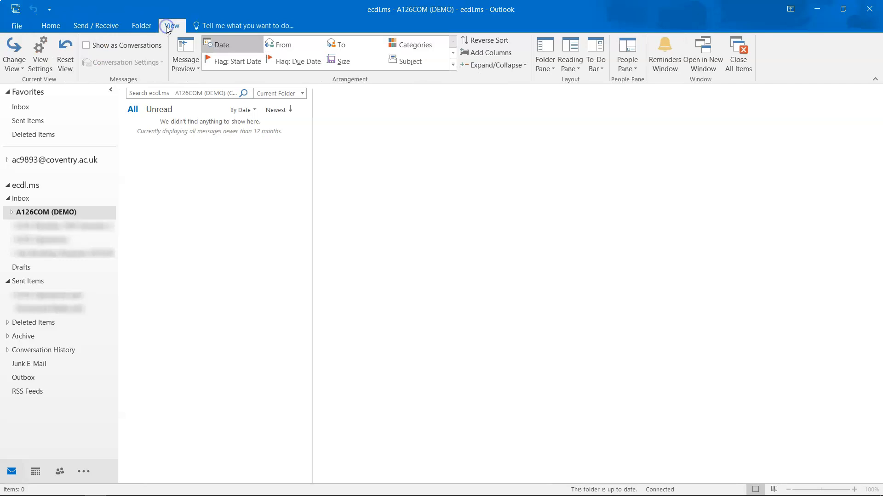
click(47, 25)
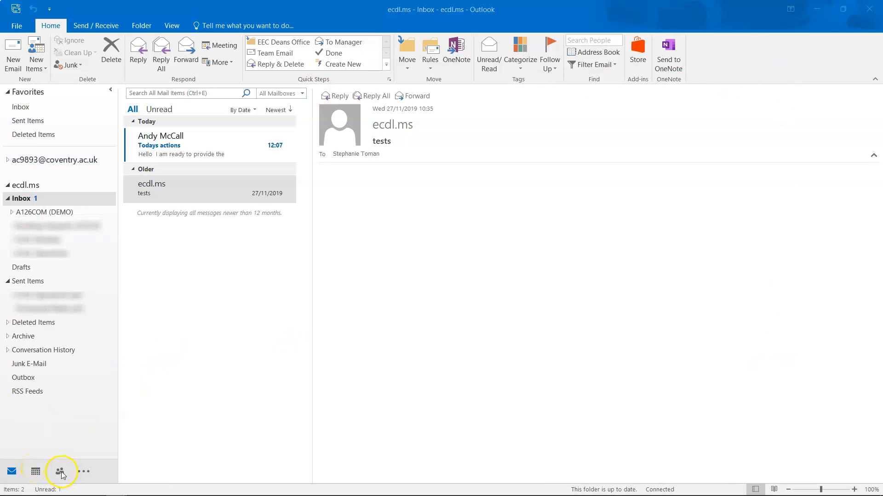
click(38, 470)
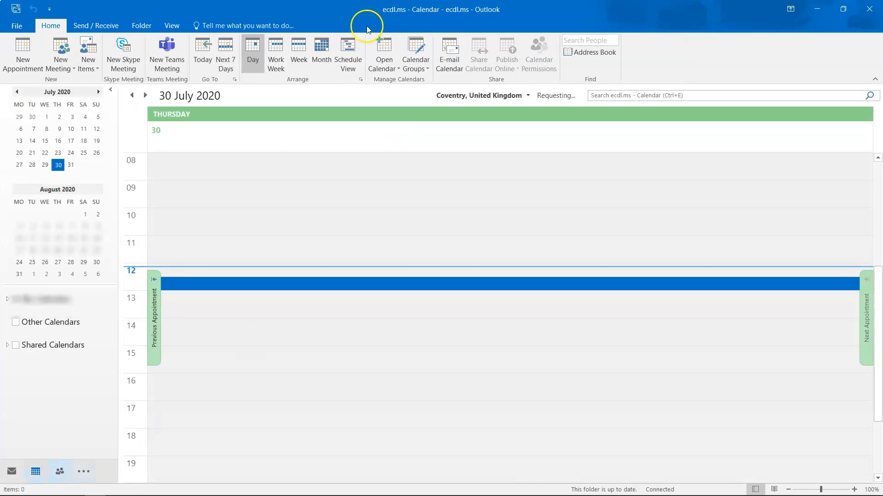
click(60, 471)
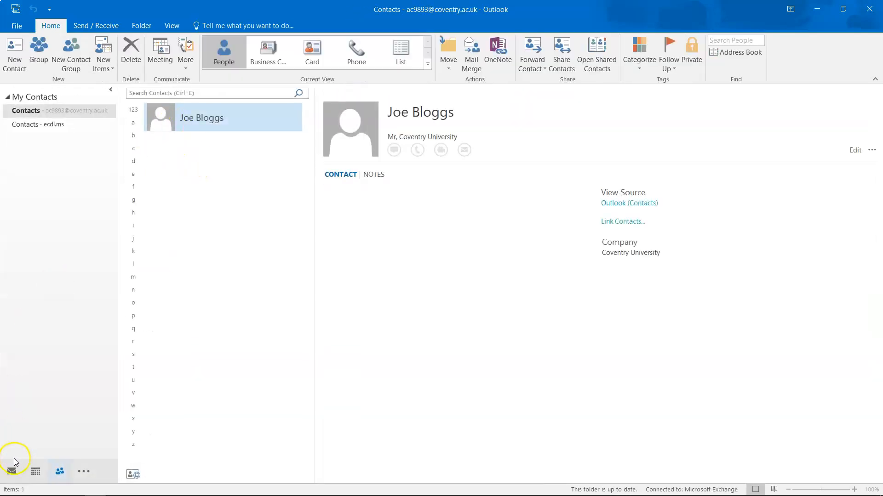
click(11, 471)
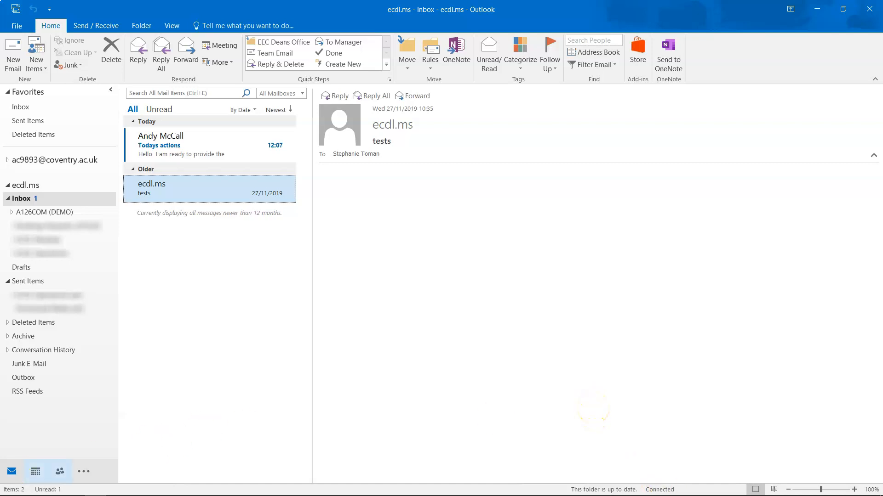
Step: Open the Todays actions message from the Inbox in the reading pane
click(11, 483)
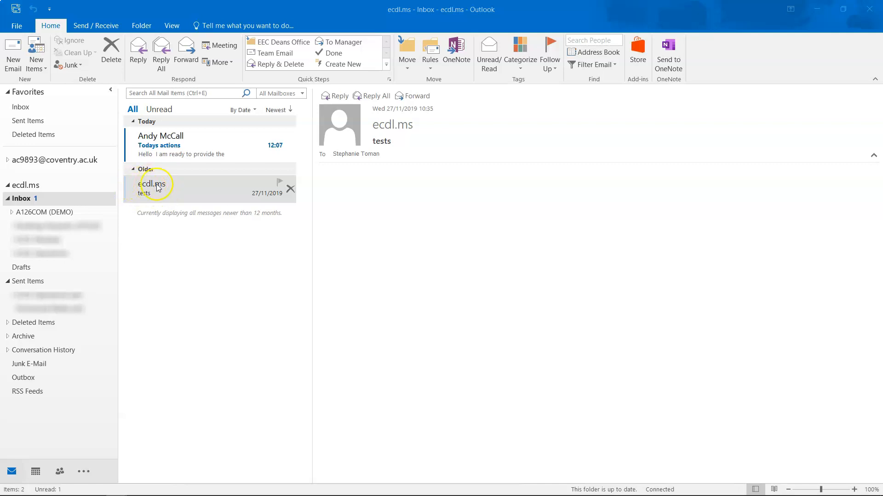
click(165, 255)
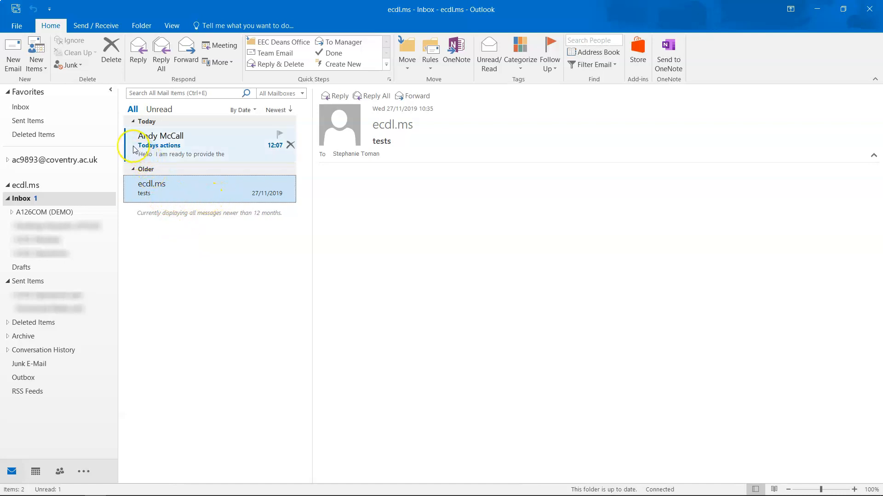
click(192, 144)
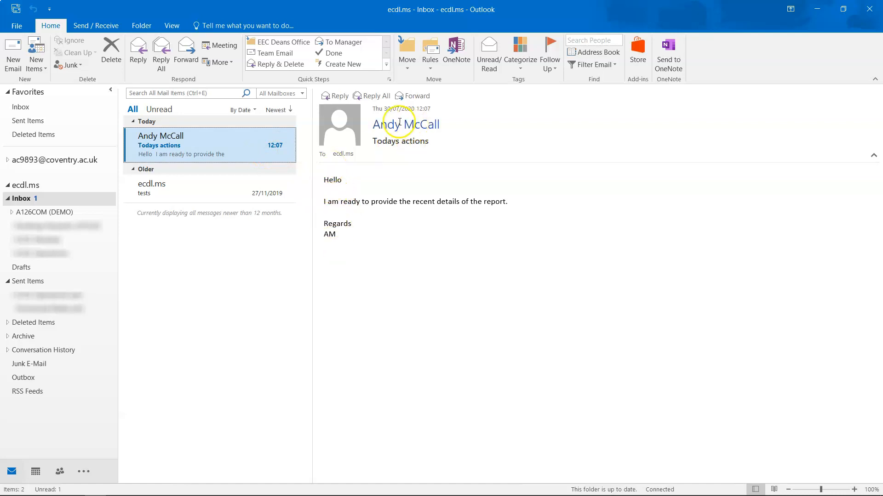
mouse_move(343, 156)
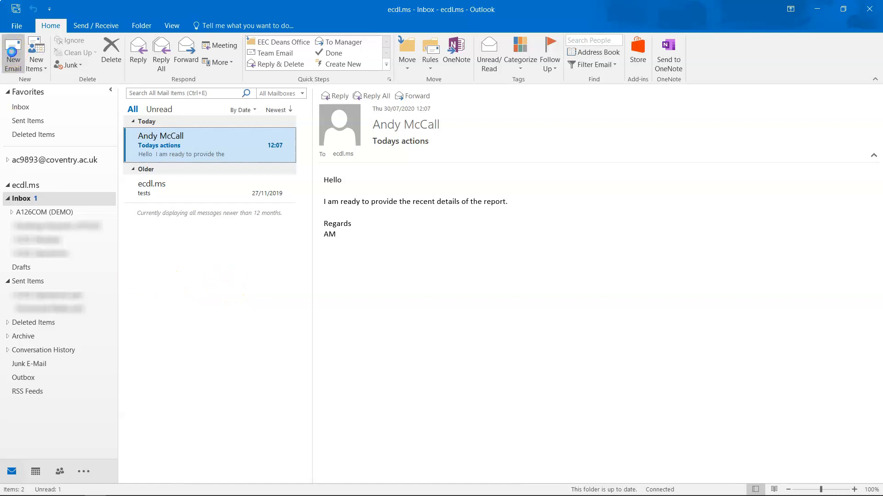
click(12, 51)
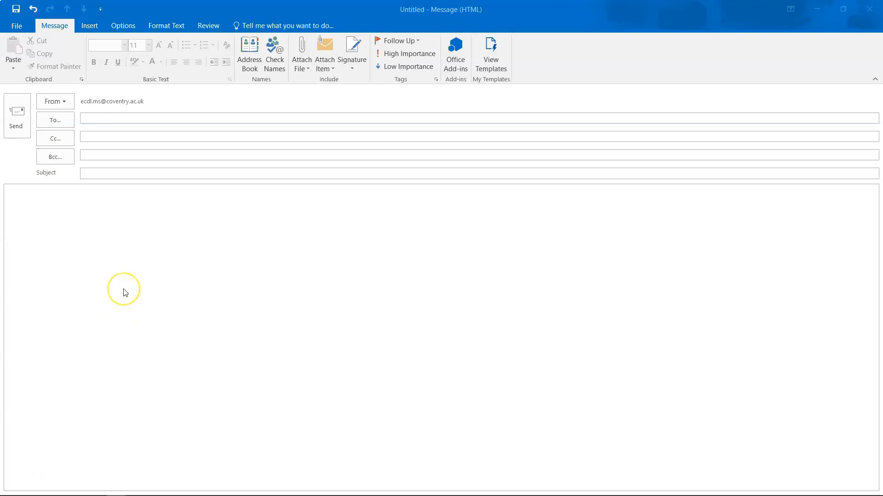
Step: Maximize the new message window and add the main recipient from the autocomplete suggestion
drag(463, 7, 307, 75)
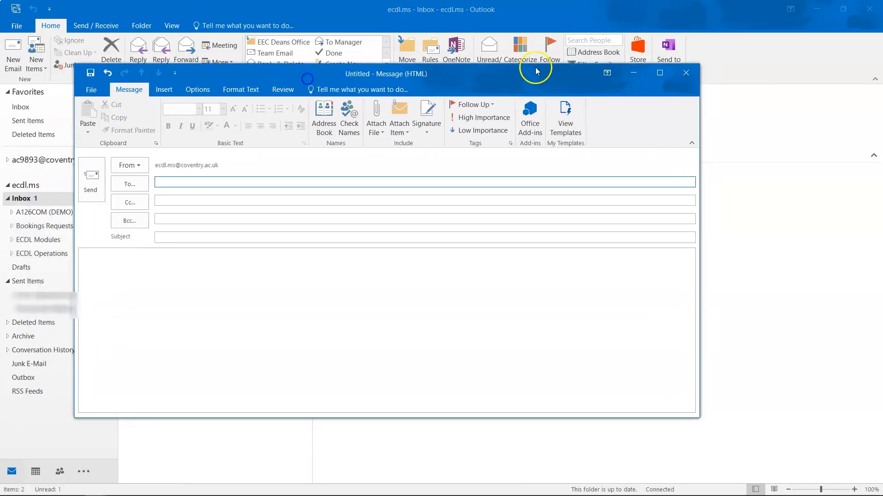
double_click(322, 73)
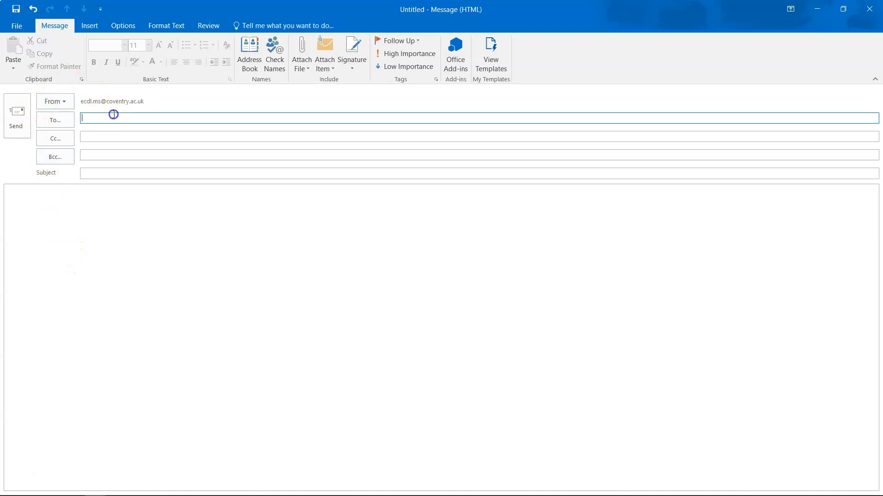
click(92, 117)
text(andy)
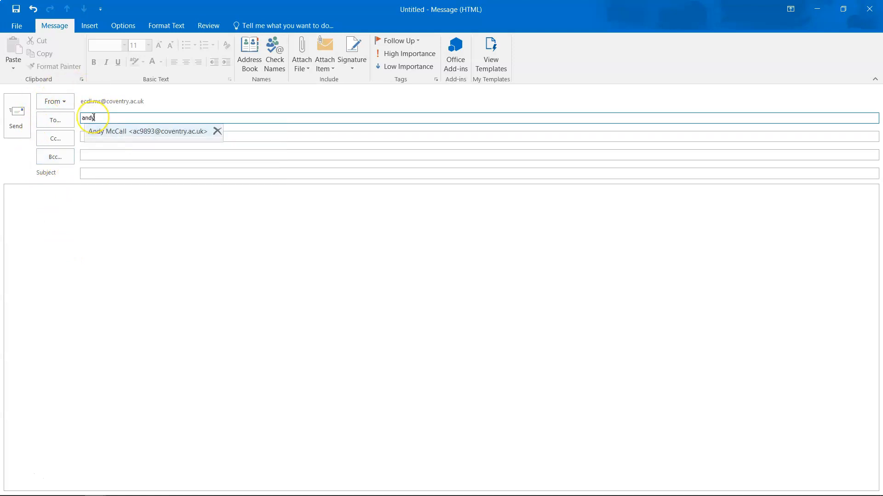
key(Return)
key(Tab)
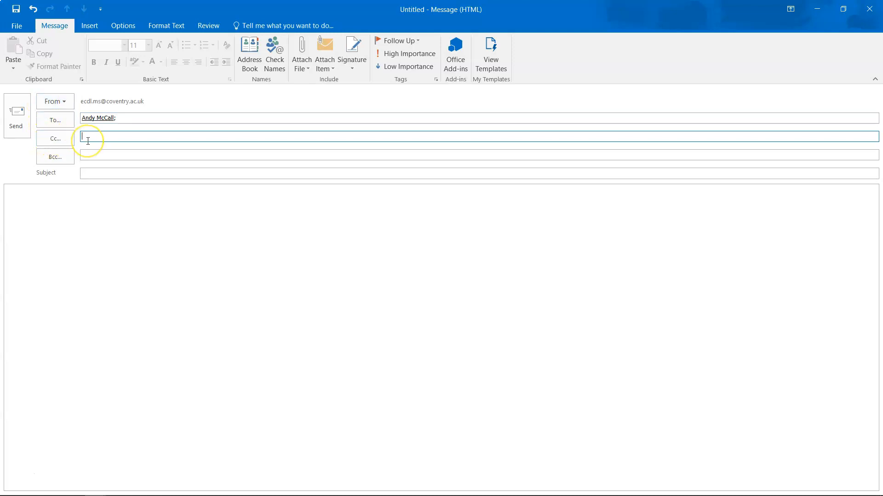
Step: Add the copied recipient in Cc and enter the subject 'Report attached'
text(stpe)
key(BackSpace)
key(BackSpace)
text(ep)
key(Tab)
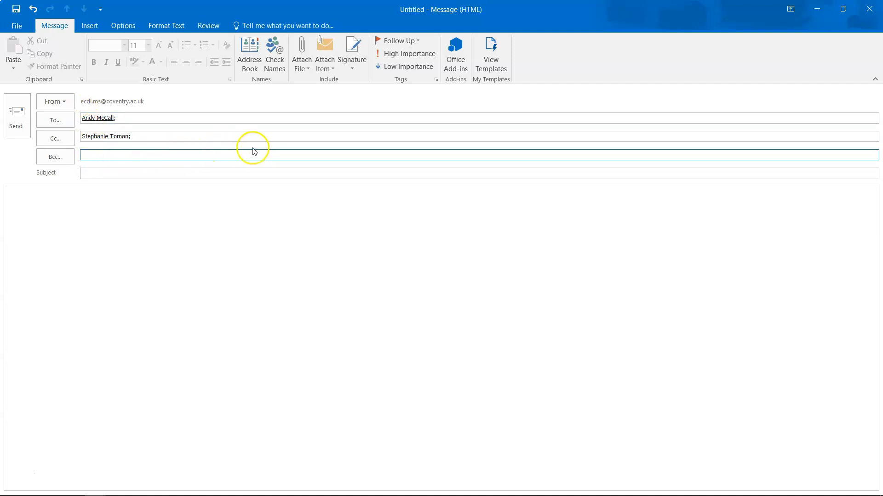
click(92, 282)
click(89, 120)
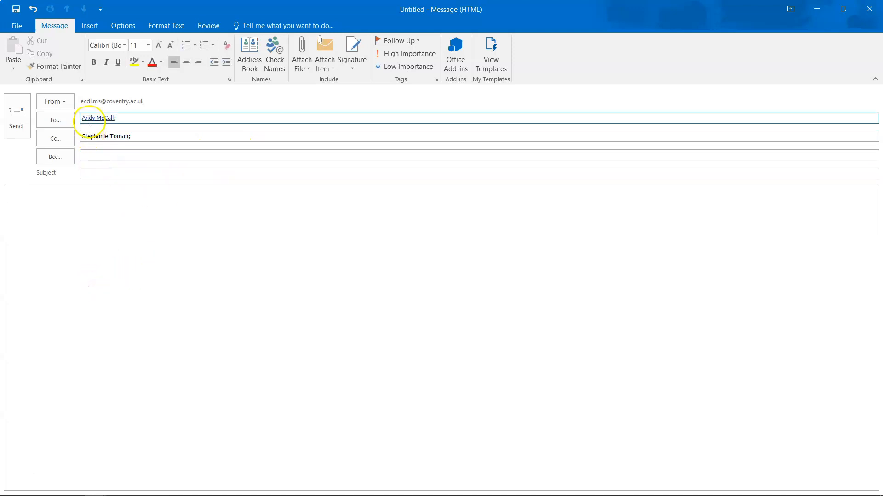
click(98, 175)
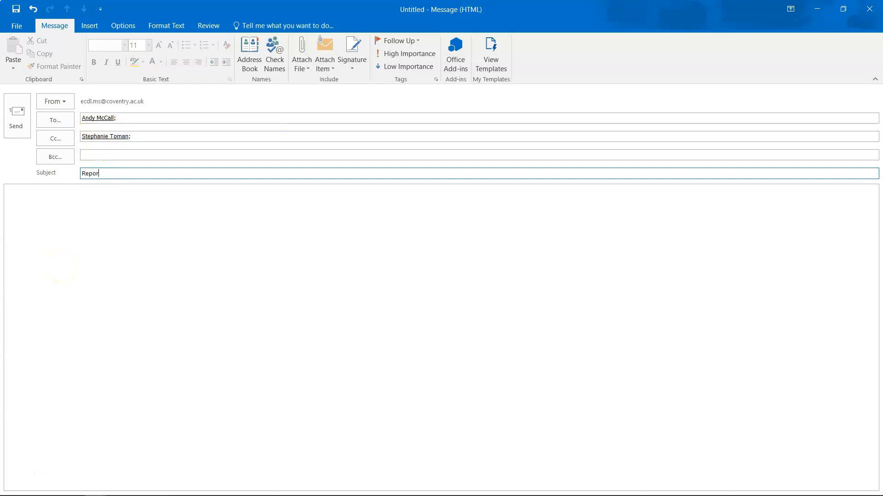
text(Report attached)
key(Tab)
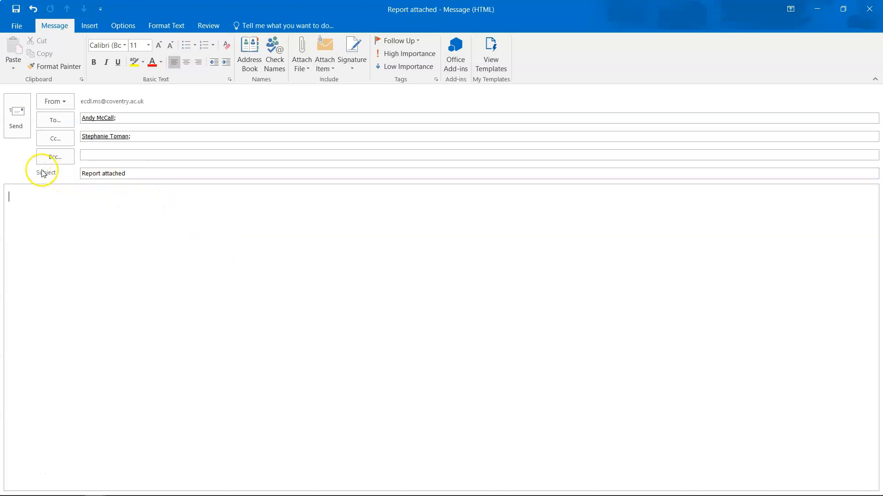
Step: Write a greeting, the line 'Pleese see report attached.' and a Regards sign-off with the sender's name
click(44, 212)
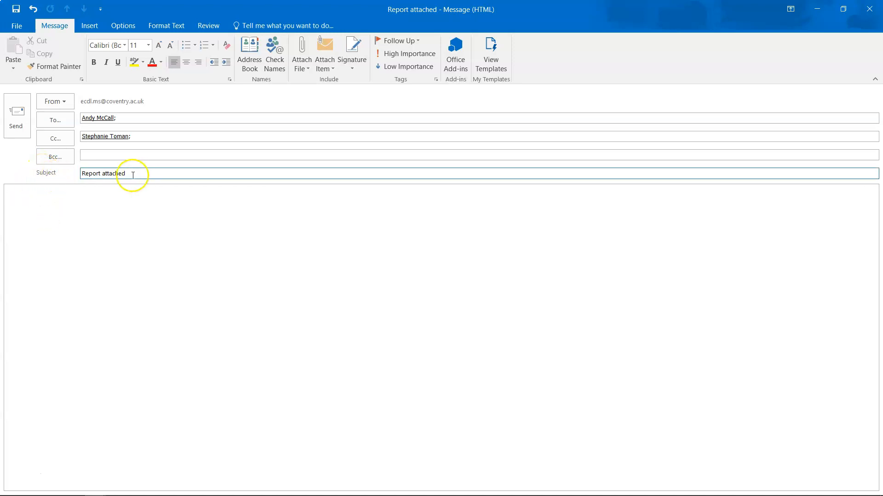
text(Hi OP)
key(BackSpace)
key(BackSpace)
text(Pleese see report attached.)
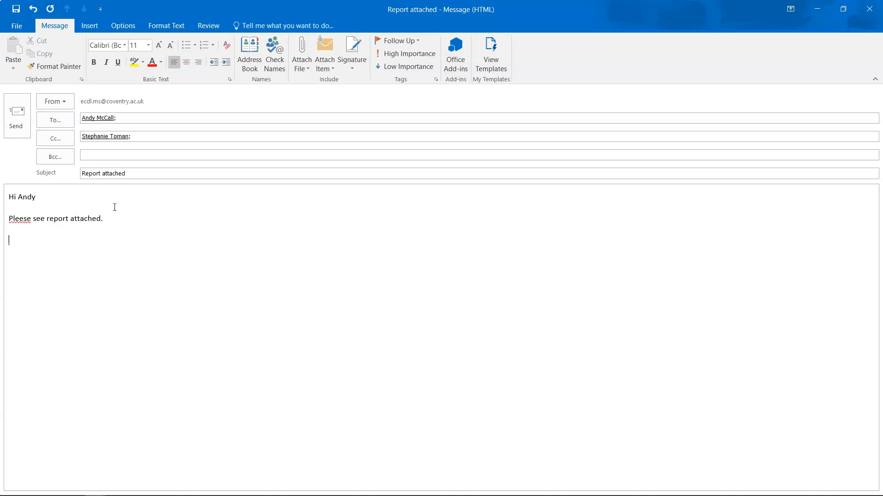
text(M)
key(BackSpace)
key(BackSpace)
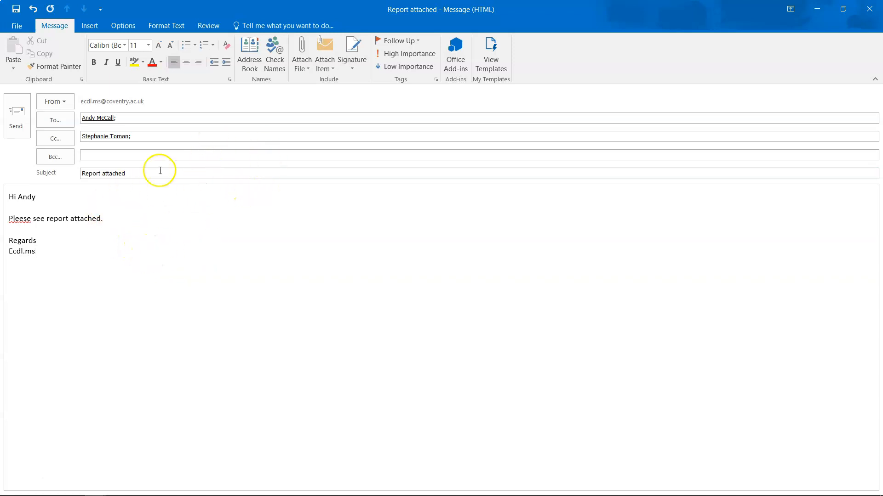
Step: Attach Caseload Report 2020-2021.docx from Documents using Browse This PC
click(300, 65)
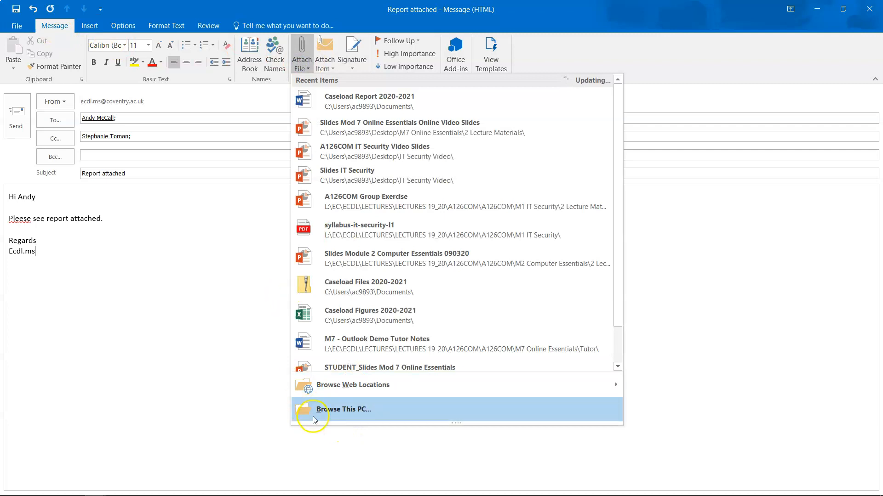
click(314, 419)
click(155, 144)
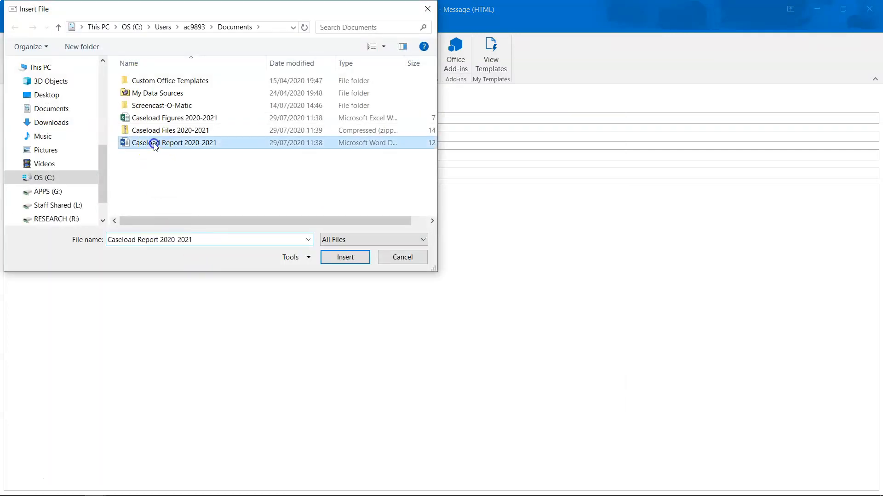
click(332, 258)
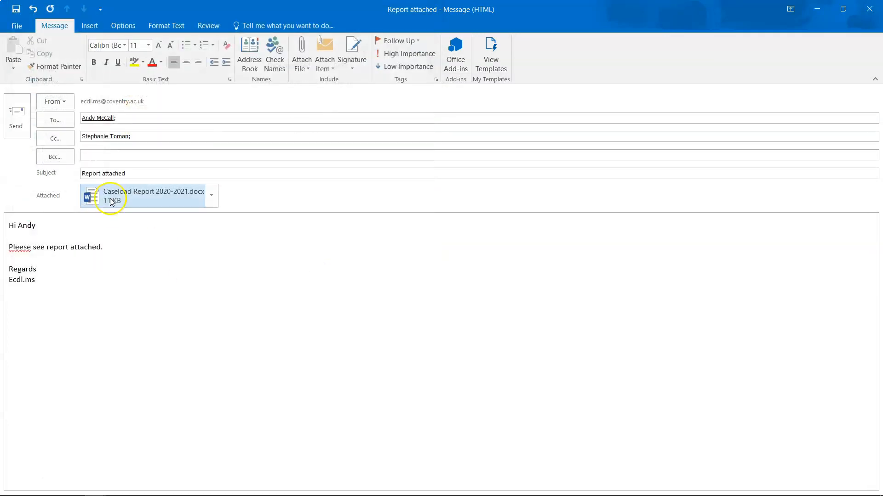
mouse_move(166, 189)
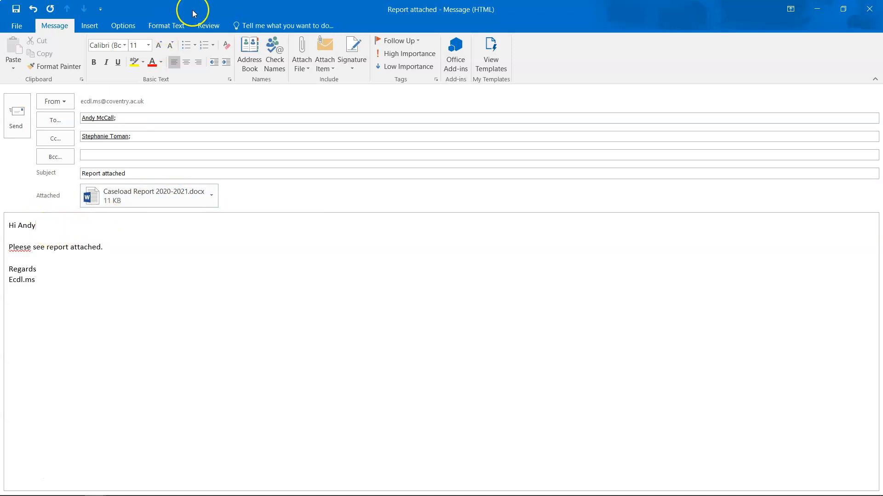
Step: Run Spelling & Grammar and accept the correction of 'Pleese' to 'Please'
click(202, 27)
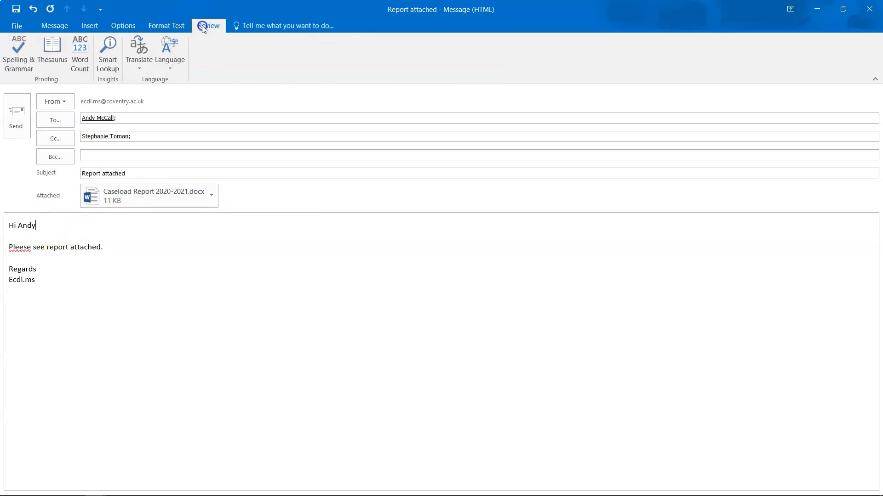
click(21, 54)
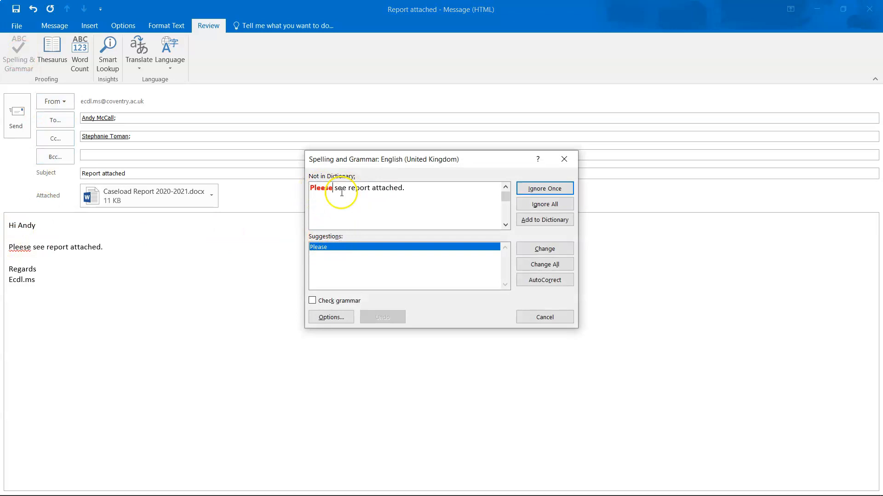
click(541, 253)
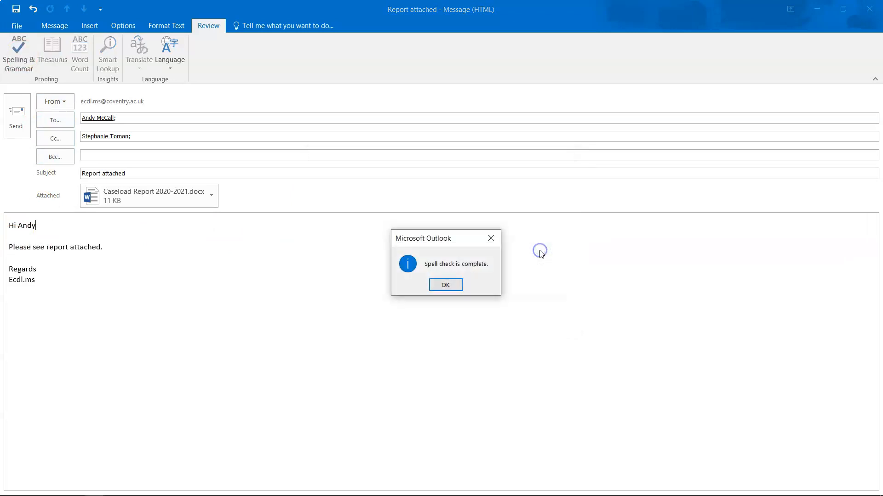
click(450, 285)
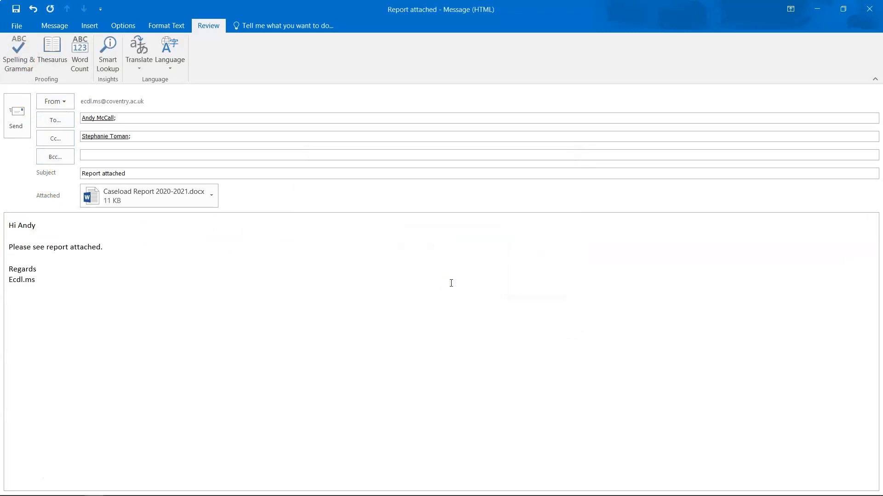
click(42, 26)
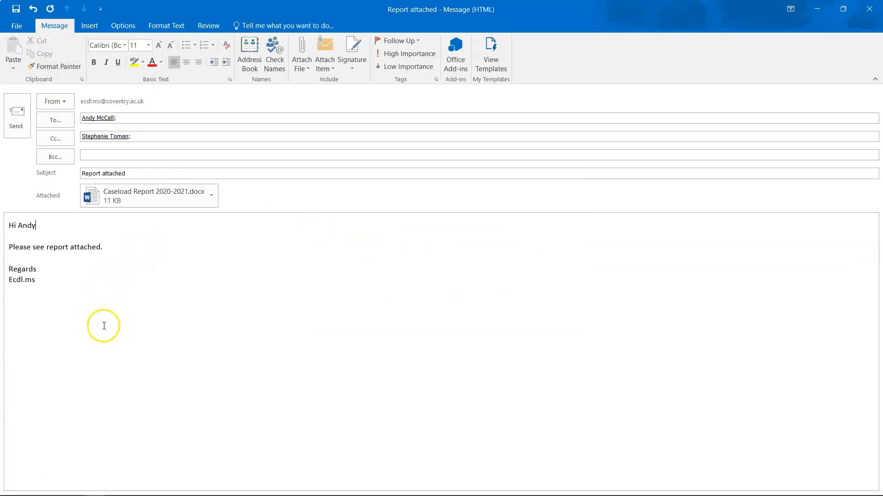
Step: Close the Report attached message so it is kept as a draft in Drafts
click(388, 67)
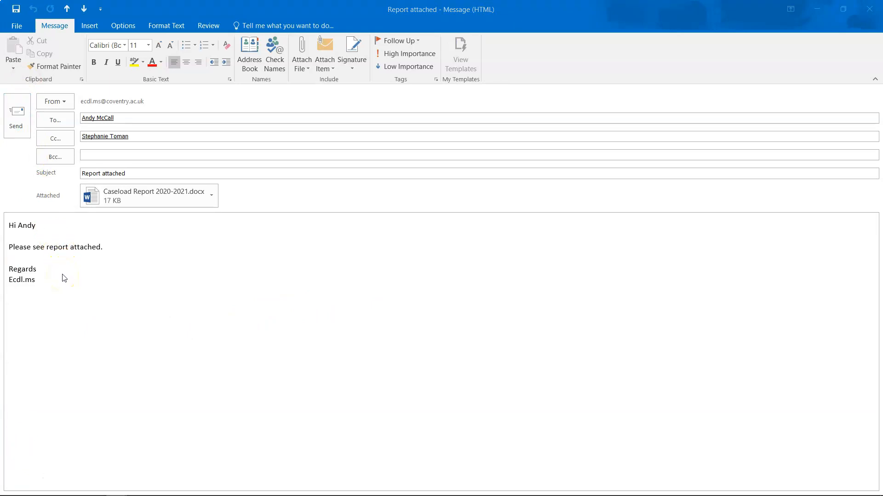
click(107, 248)
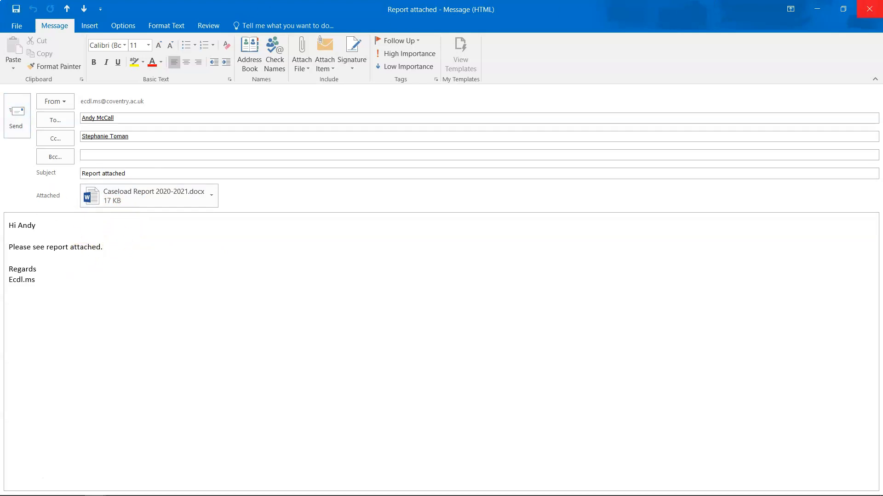
click(869, 8)
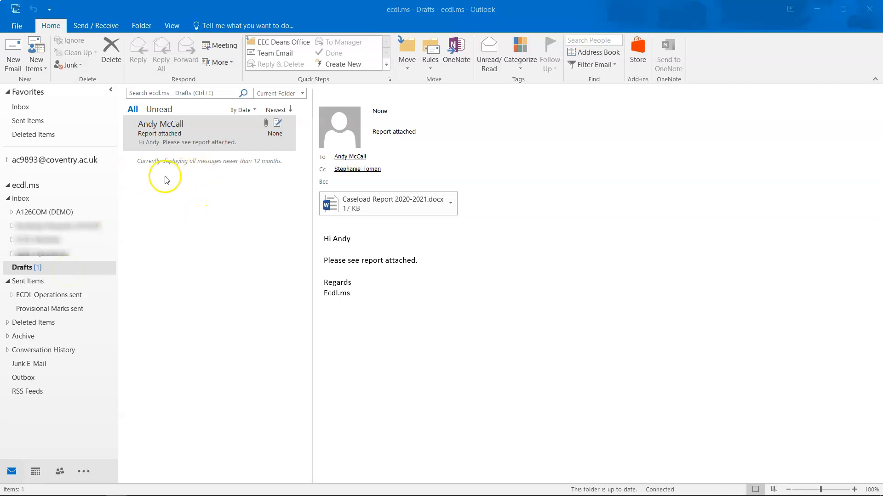
Step: Reopen the Report attached draft, add 'Any problems let me know.' and send it
double_click(205, 140)
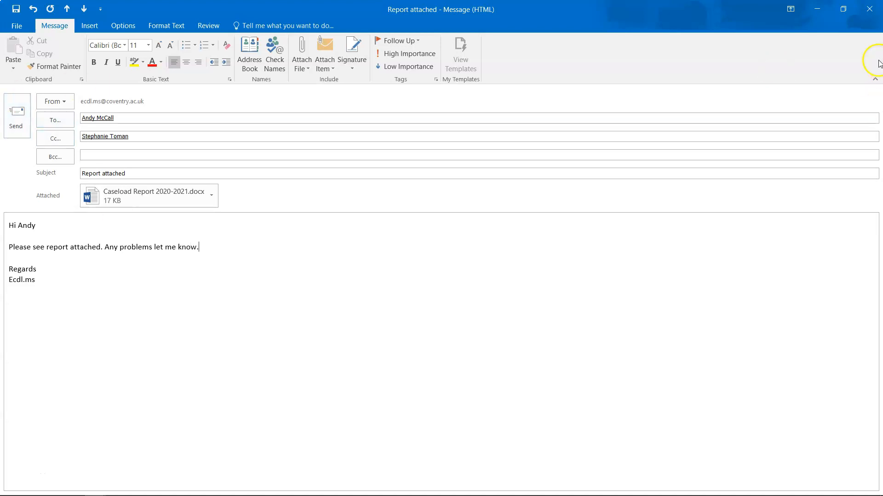
click(19, 125)
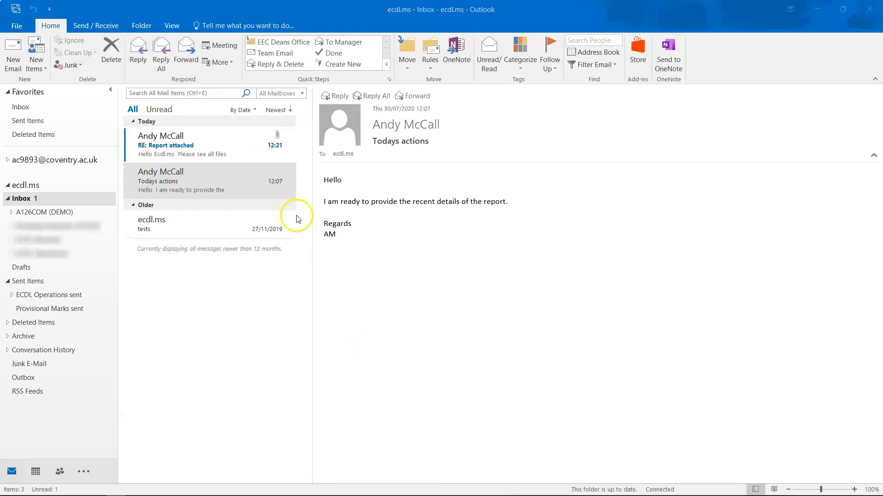
Step: Open the RE: Report attached reply and view its Caseload Files 2020-2021.zip attachment options
click(206, 146)
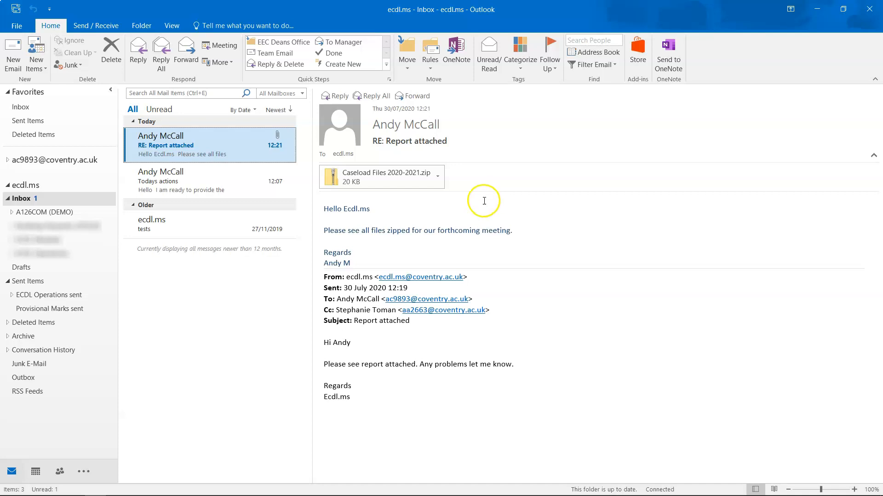
click(437, 180)
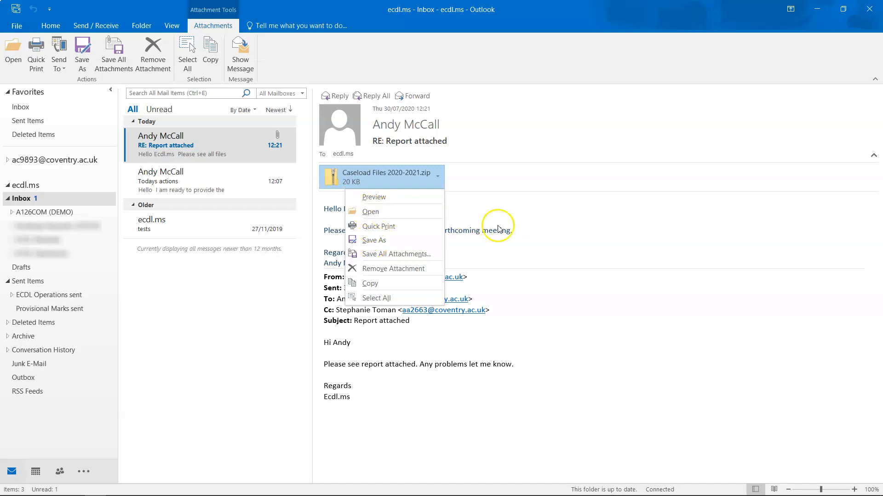
click(538, 231)
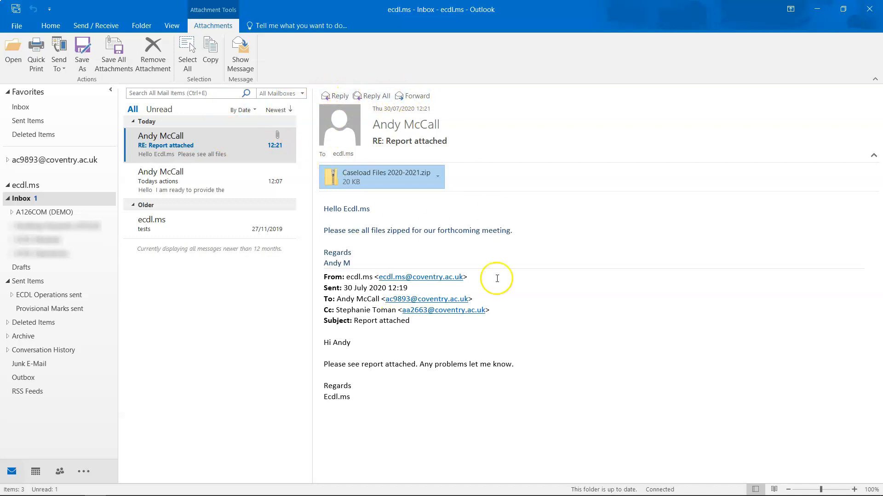
click(405, 97)
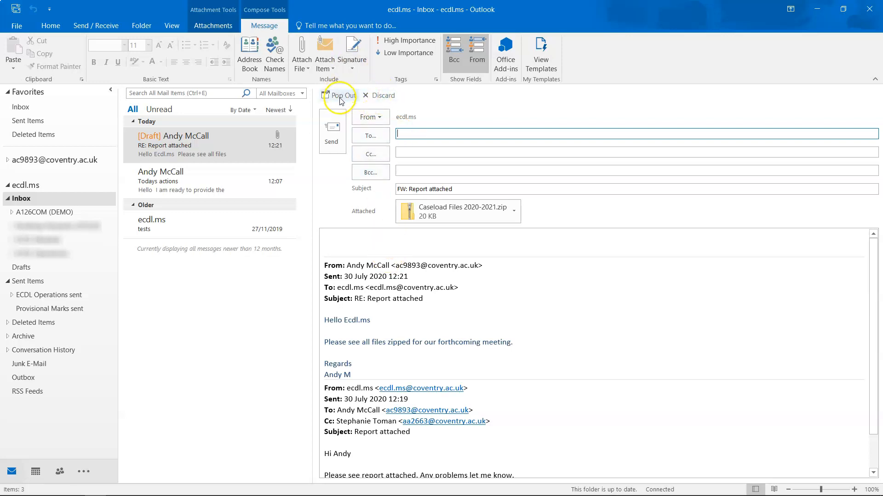
click(372, 97)
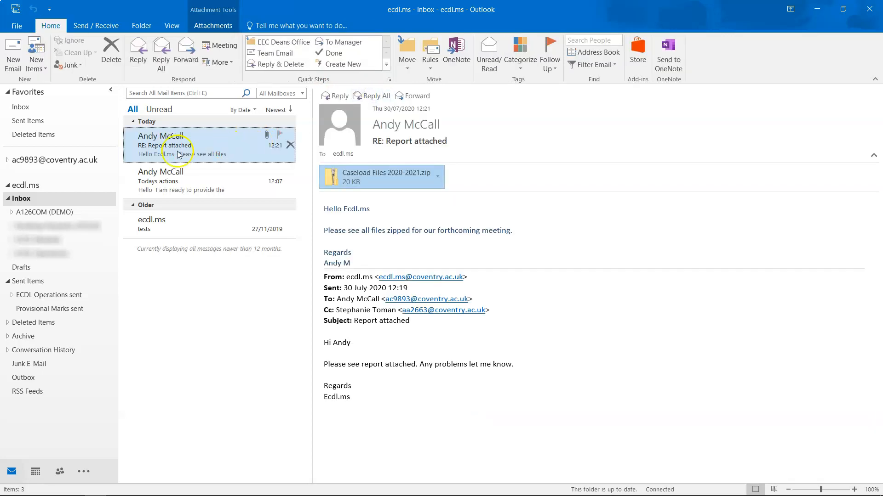
click(413, 96)
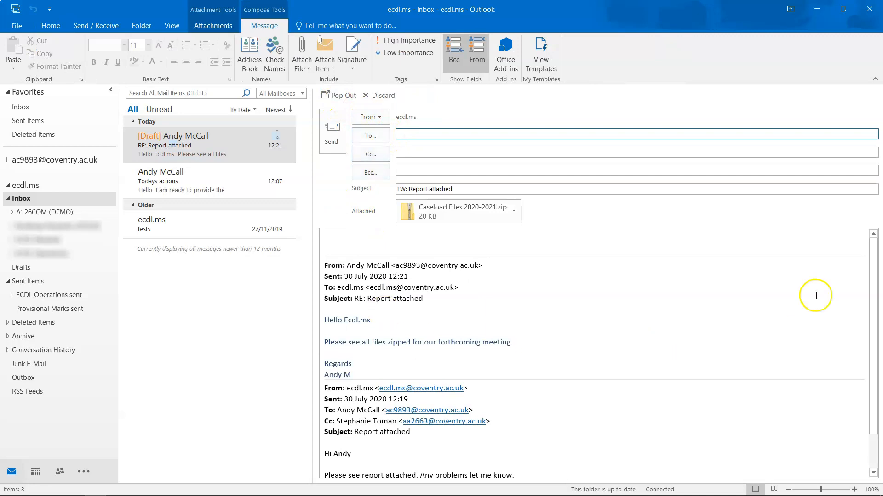
click(329, 98)
drag(465, 21, 491, 75)
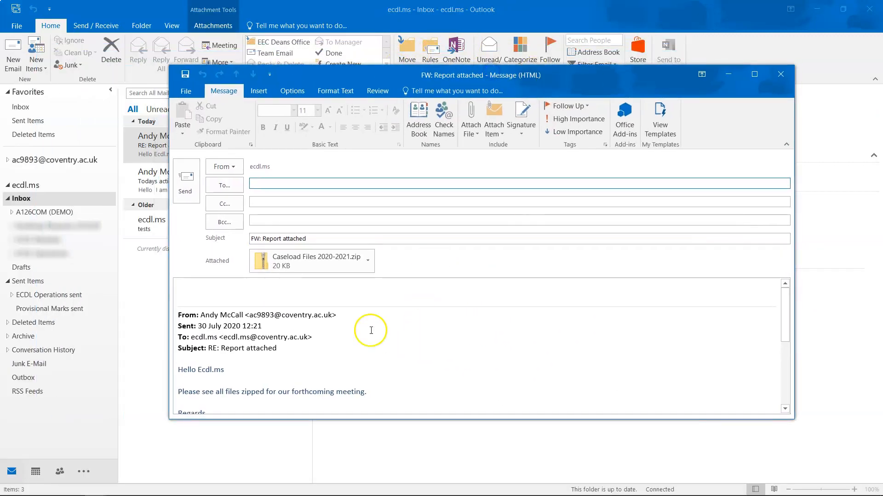
click(789, 80)
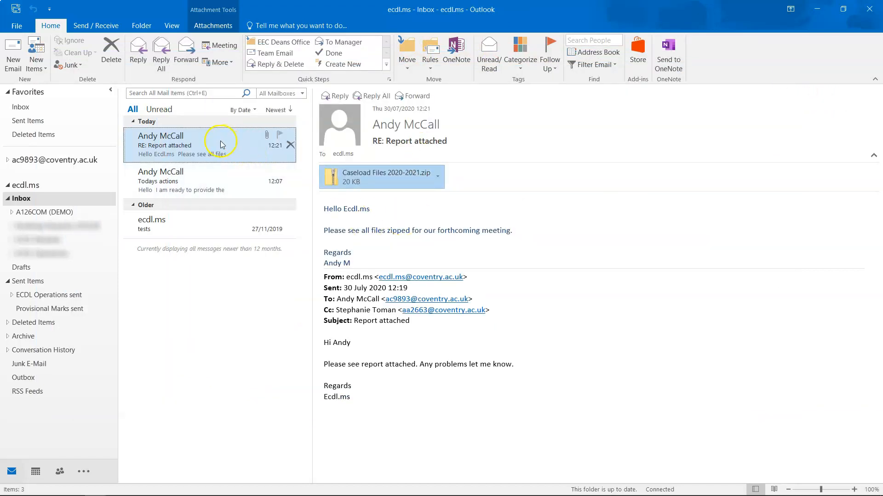
mouse_move(338, 131)
click(371, 97)
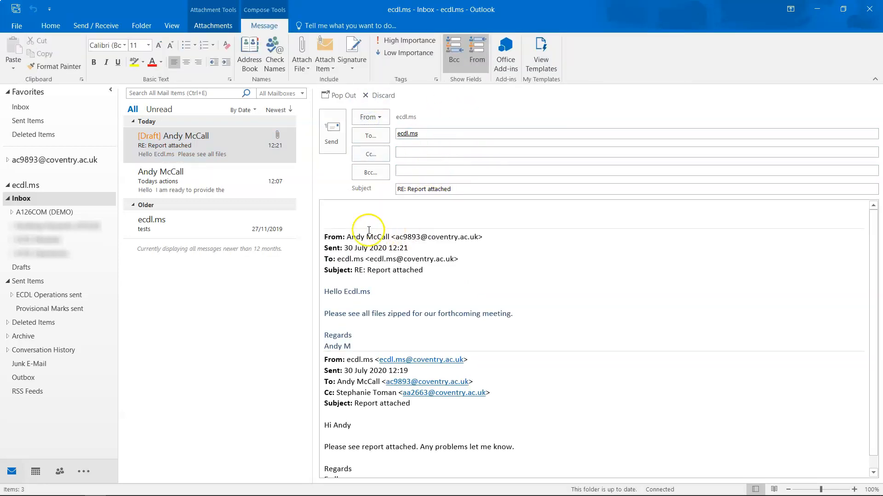
click(416, 134)
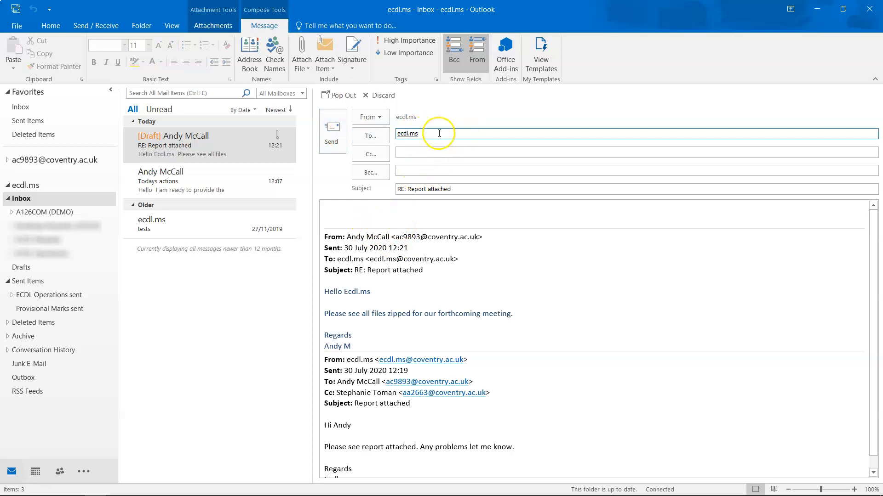
click(344, 96)
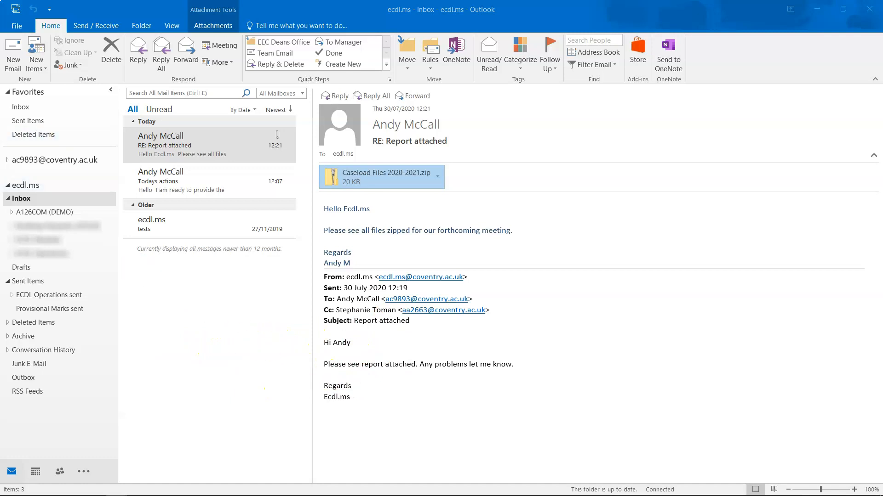
Step: Look at the Signatures settings under Options > Mail, then cancel both dialogs
click(17, 26)
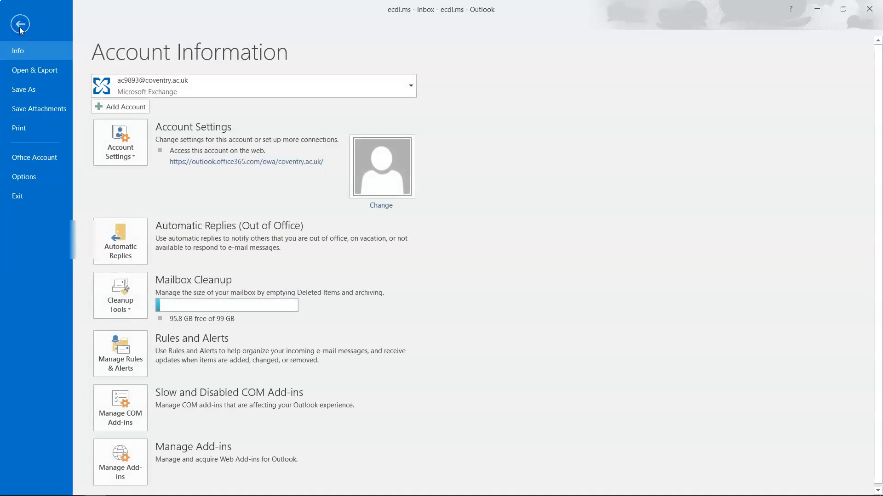
click(29, 177)
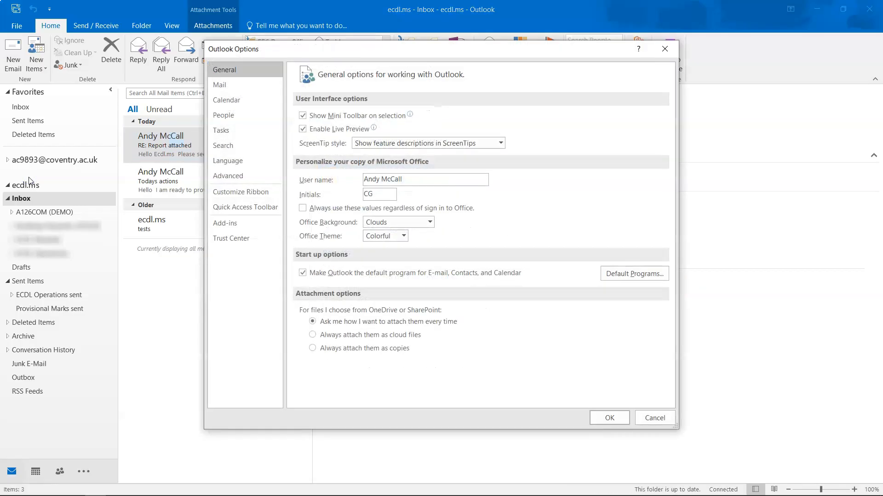
click(221, 89)
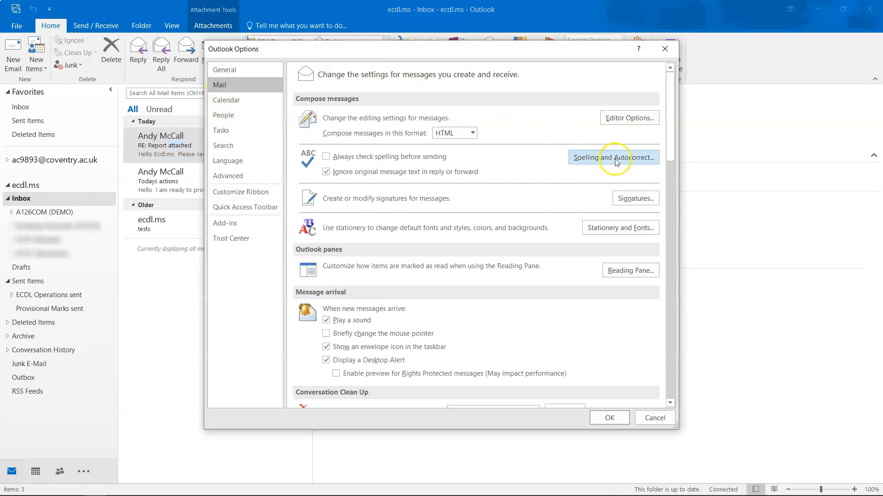
click(625, 201)
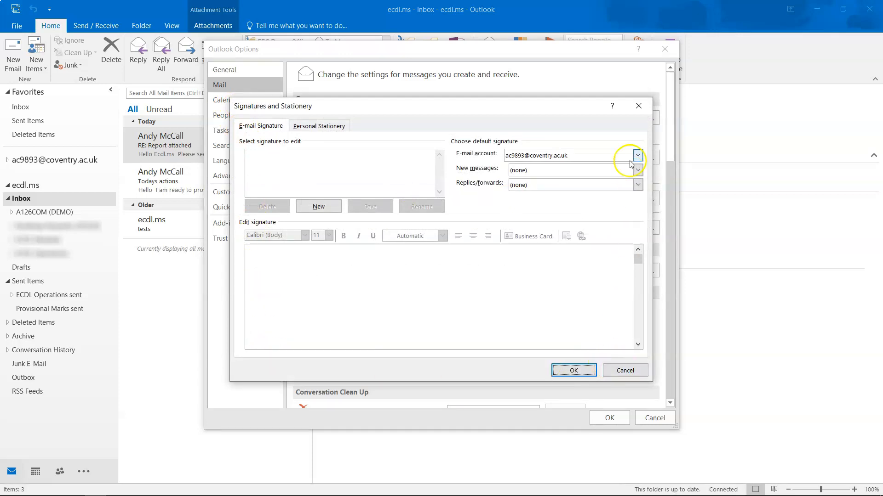
click(620, 374)
click(648, 418)
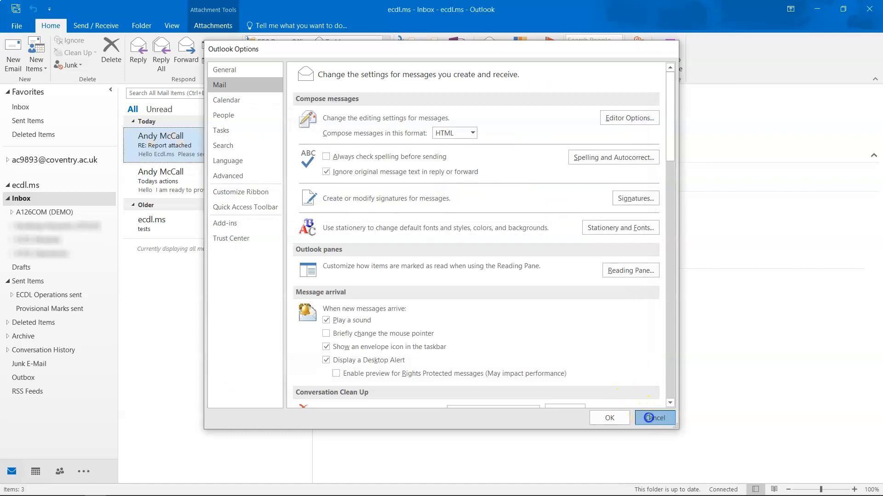
Step: Reopen Outlook Options at the Mail settings
click(14, 25)
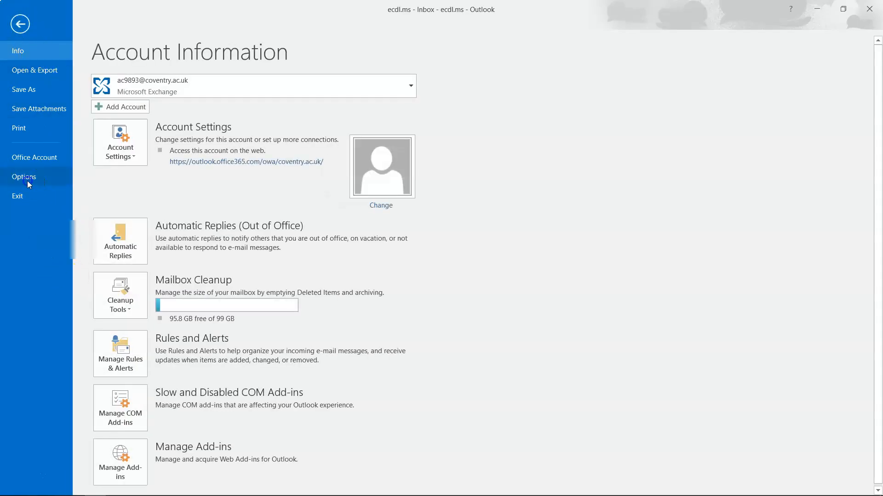
click(27, 180)
click(235, 85)
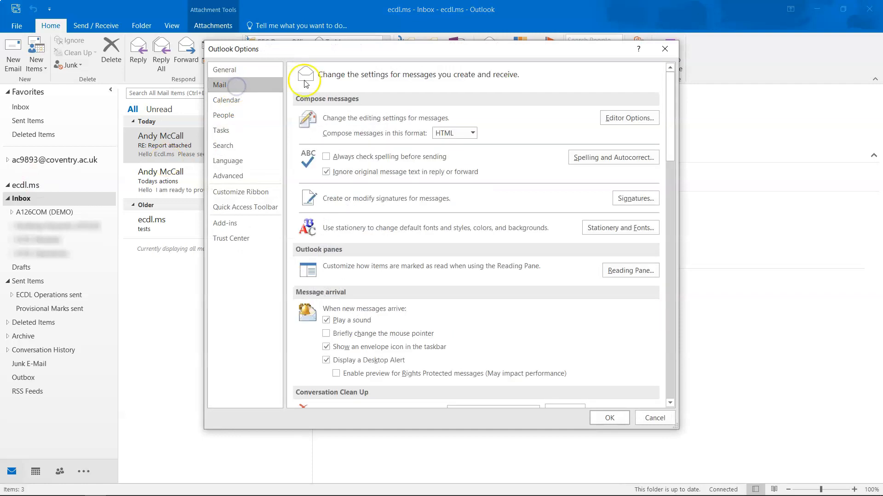
Step: Create a new signature named 'Main Signature' in Signatures and Stationery
click(636, 199)
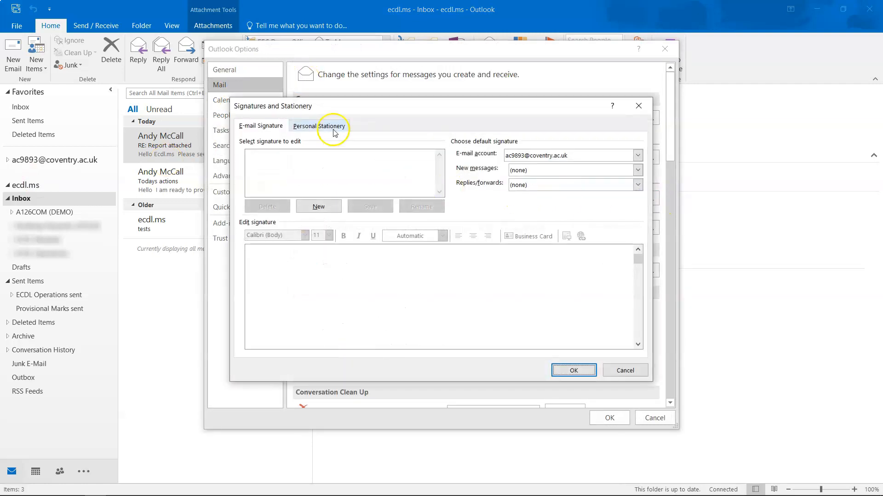
click(638, 156)
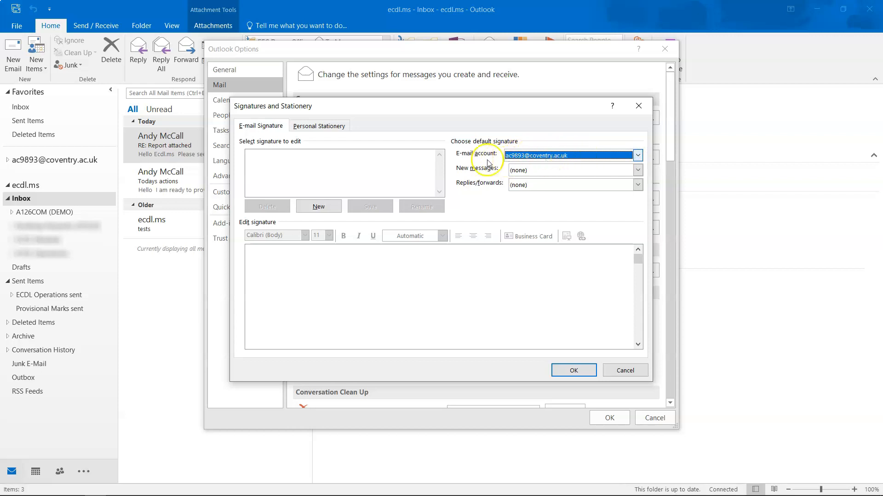
click(283, 156)
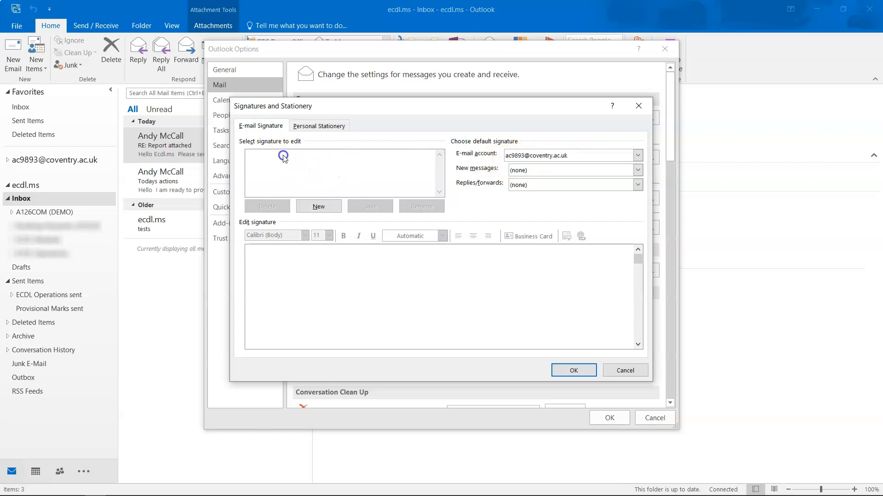
click(306, 207)
click(404, 242)
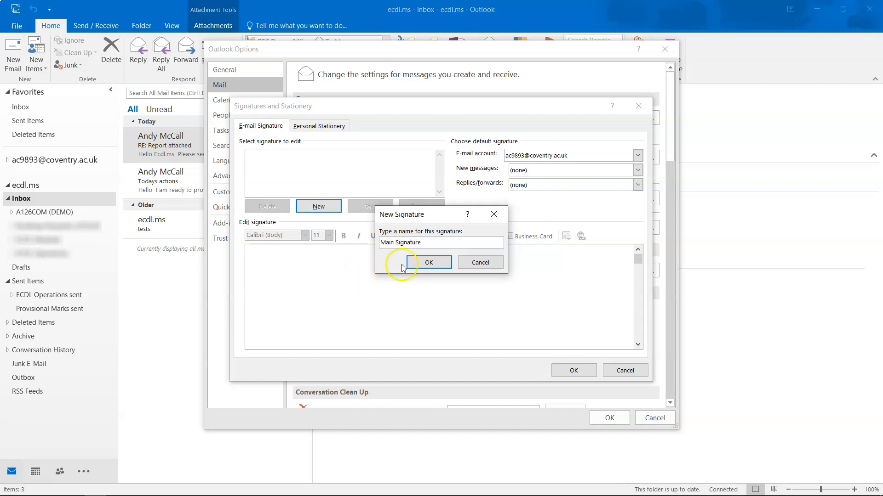
click(423, 262)
Step: Type 'Kind Regards' and the sender's name into the signature body
click(357, 264)
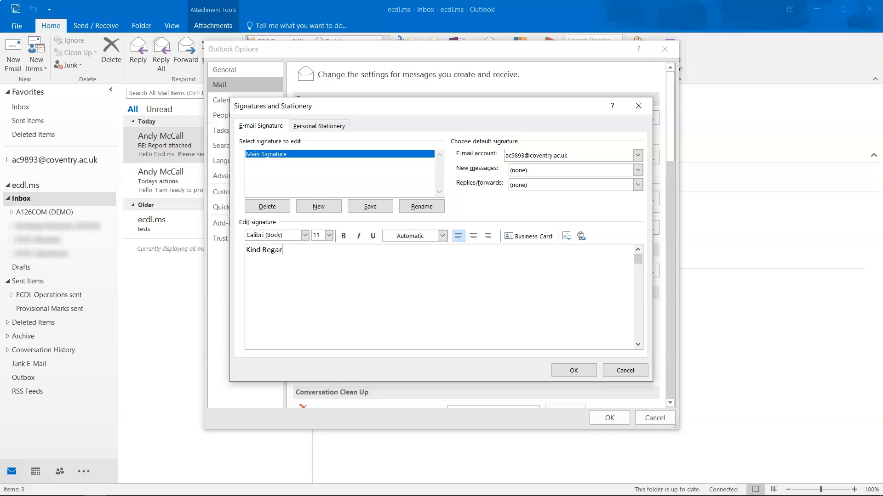
key(Return)
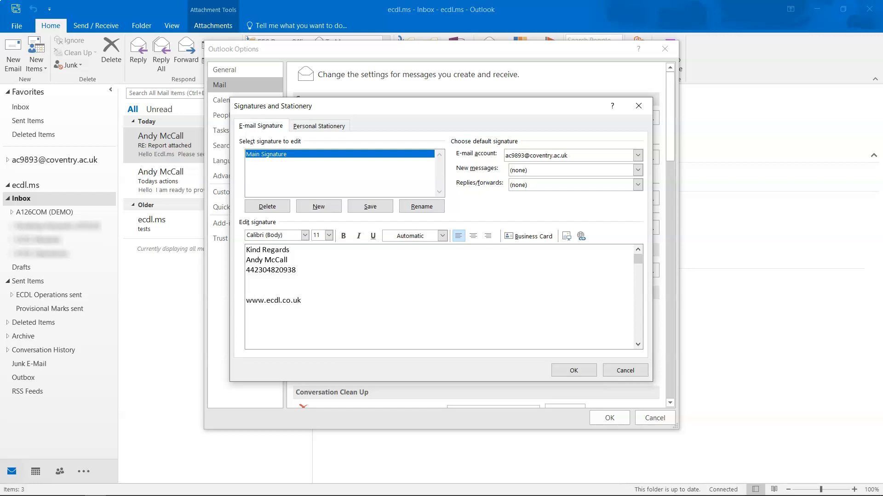
Step: Format the whole signature as bold, dark-blue Arial Black at 22 pt
mouse_move(321, 301)
mouse_down()
mouse_move(266, 300)
mouse_move(247, 250)
mouse_up()
click(304, 235)
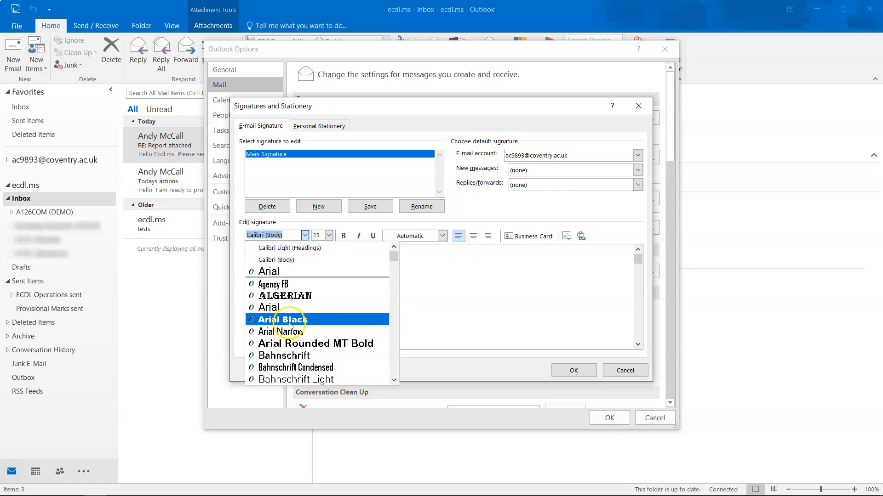
click(288, 322)
click(329, 236)
click(321, 325)
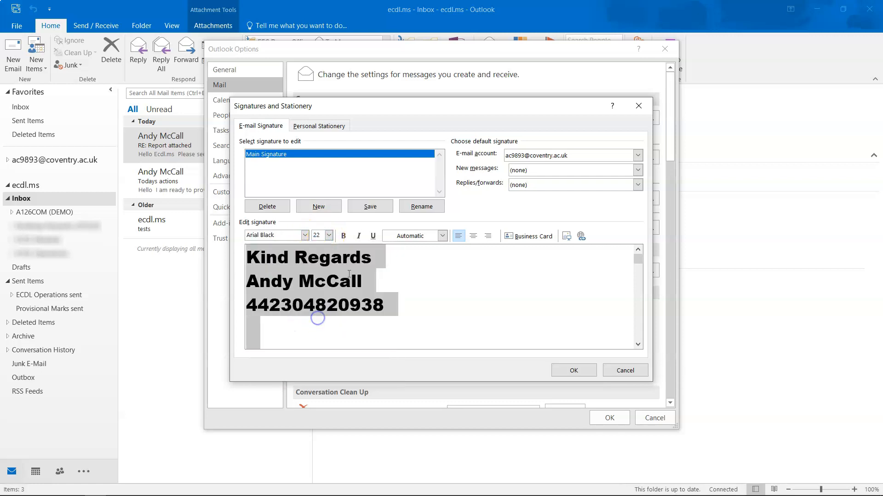
click(344, 236)
click(442, 236)
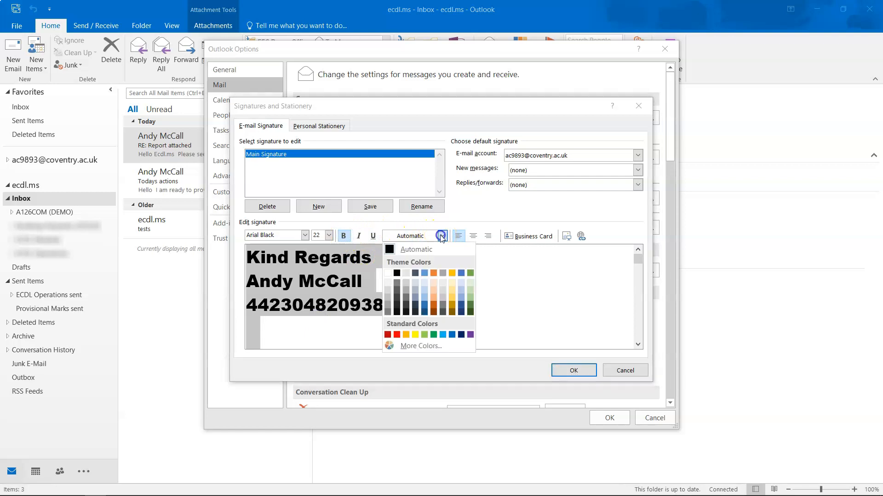
click(425, 291)
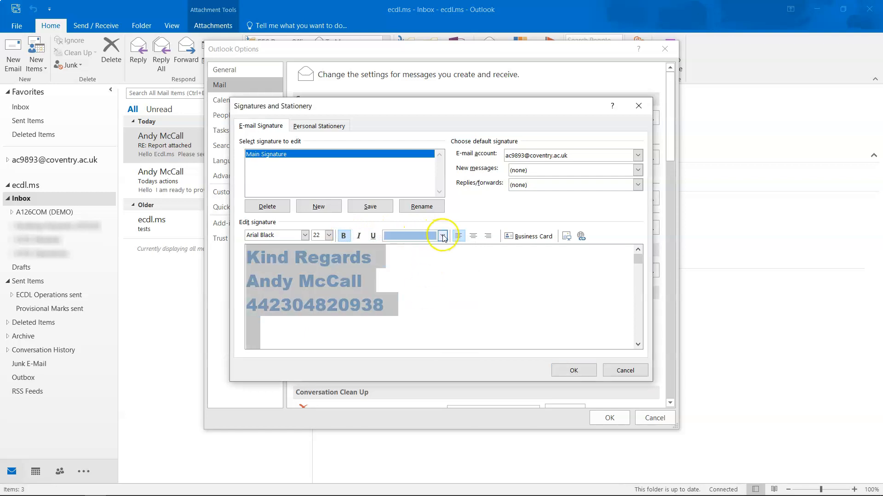
click(443, 235)
click(427, 298)
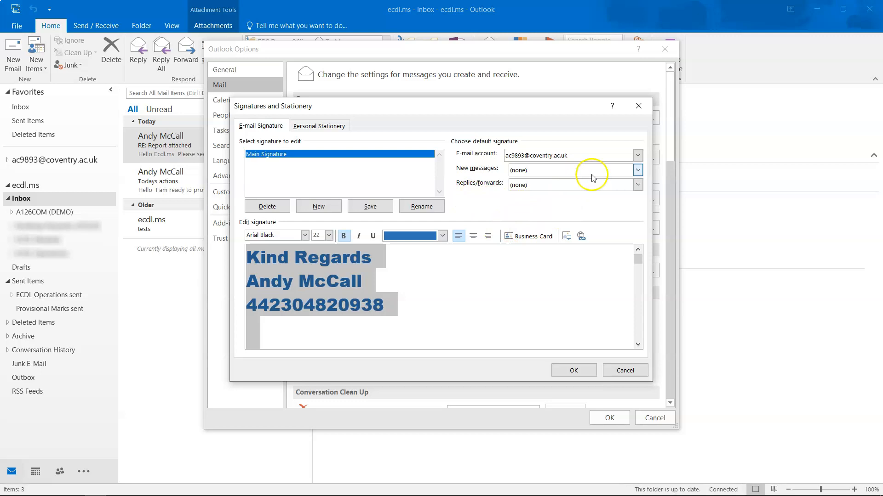
Step: Make Main Signature the default for new messages and replies/forwards, and save
click(637, 170)
click(533, 189)
click(563, 185)
click(534, 203)
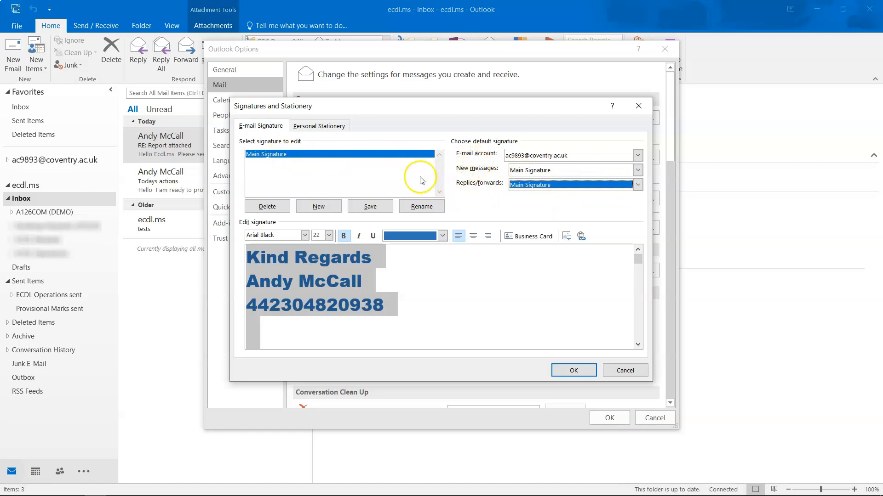
click(641, 170)
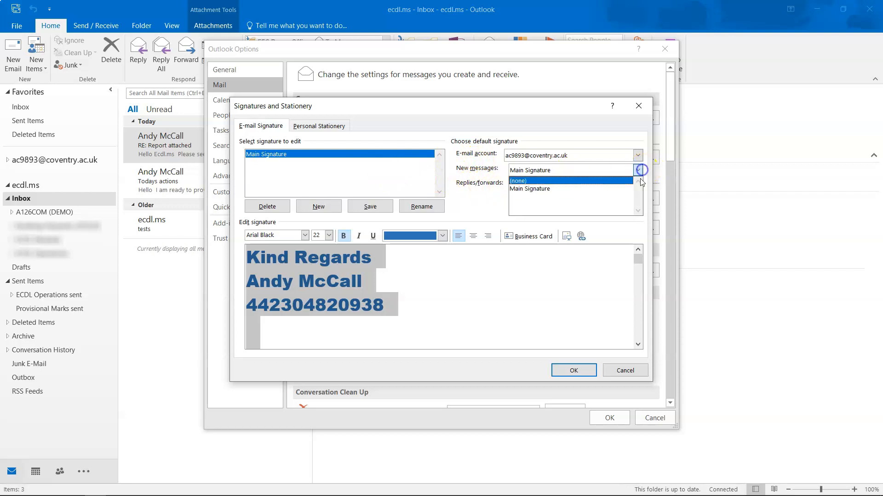
click(638, 171)
click(638, 185)
click(638, 189)
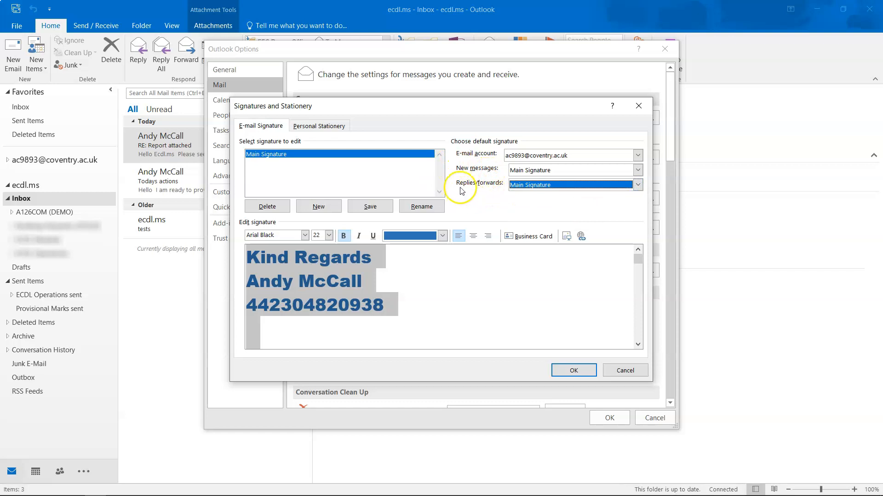
click(561, 371)
Step: Close Options and open a maximized new email to check that Main Signature appears
click(603, 417)
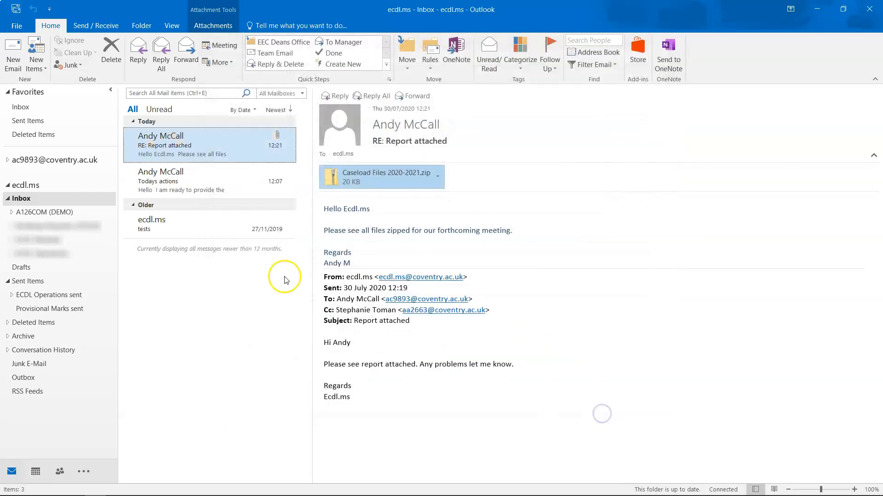
click(11, 57)
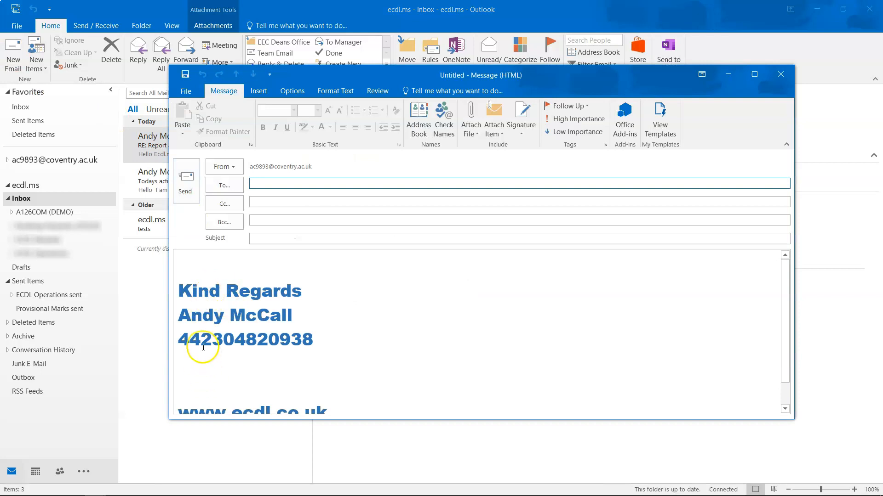
scroll(202, 363, down, 1)
double_click(431, 79)
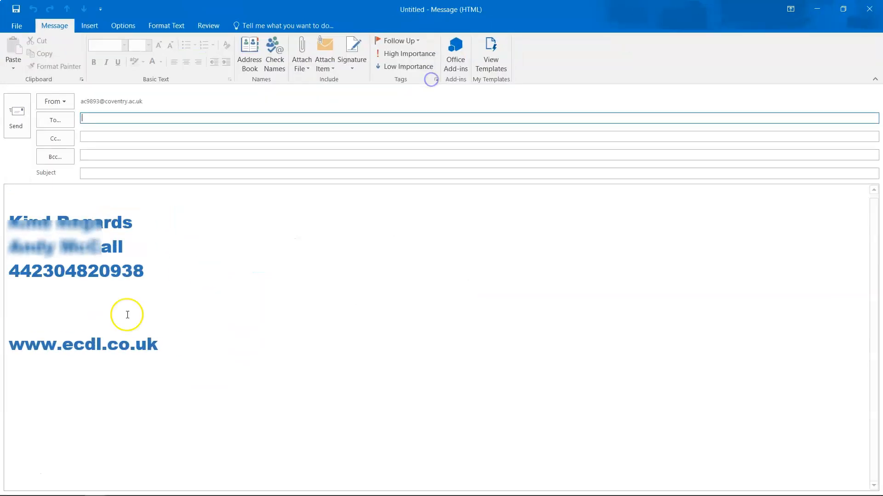
click(28, 201)
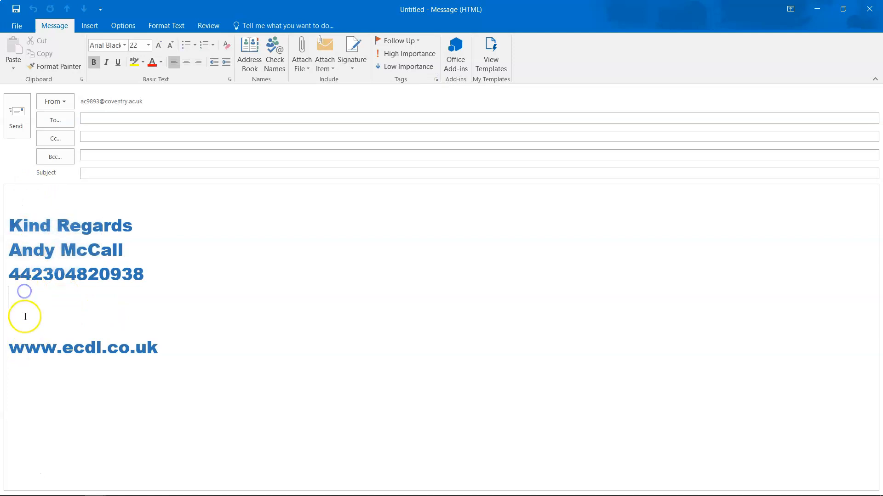
click(25, 293)
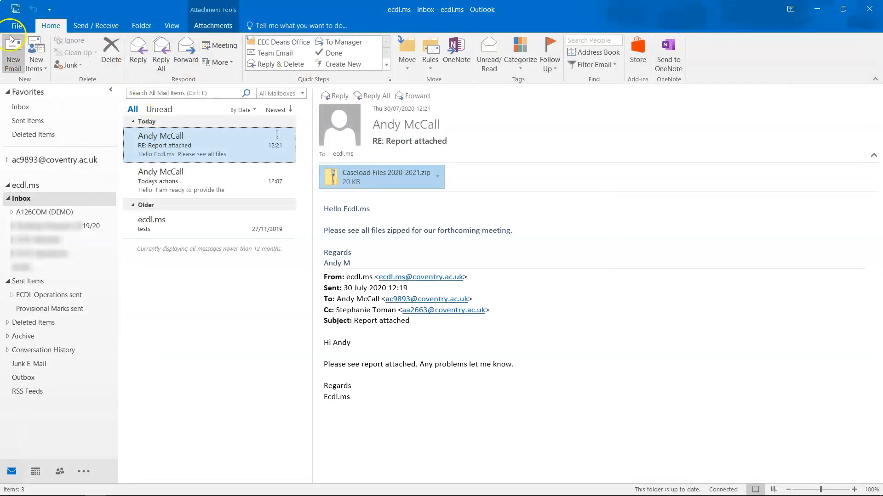
click(12, 32)
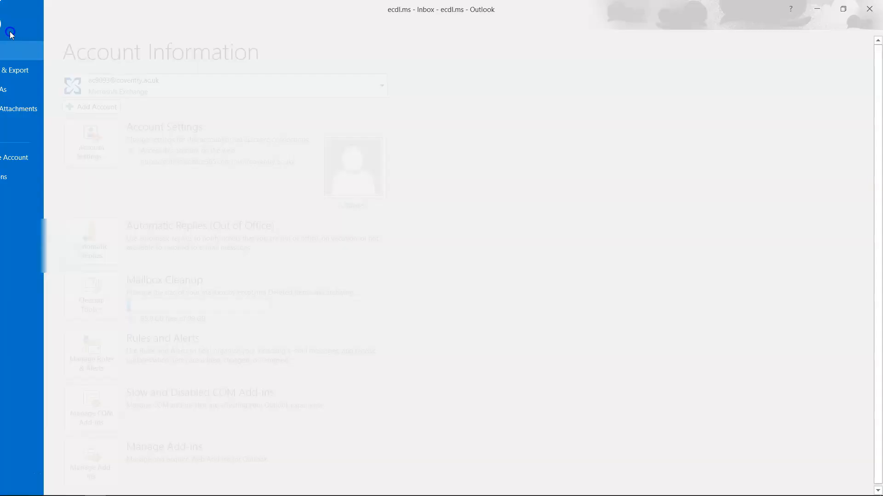
click(22, 173)
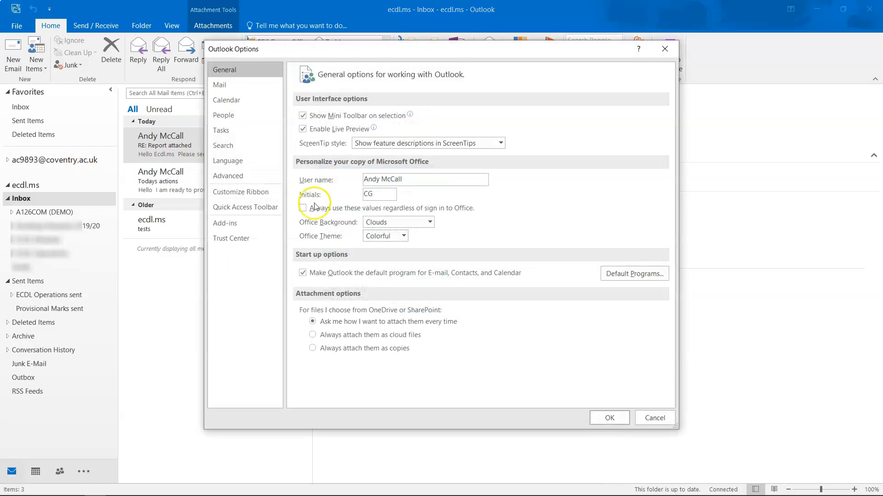
click(219, 87)
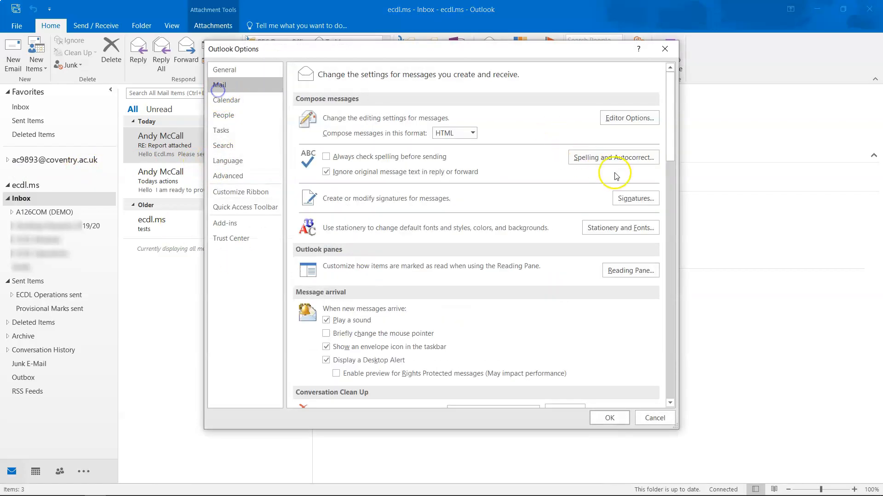
click(630, 197)
mouse_move(397, 310)
mouse_down()
mouse_move(231, 261)
mouse_move(175, 196)
mouse_up()
click(382, 261)
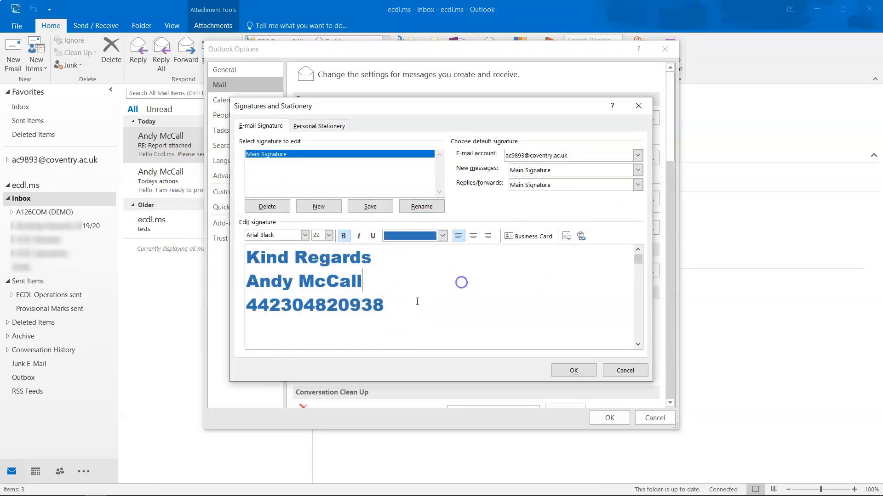
click(642, 321)
drag(426, 251, 190, 284)
key(Delete)
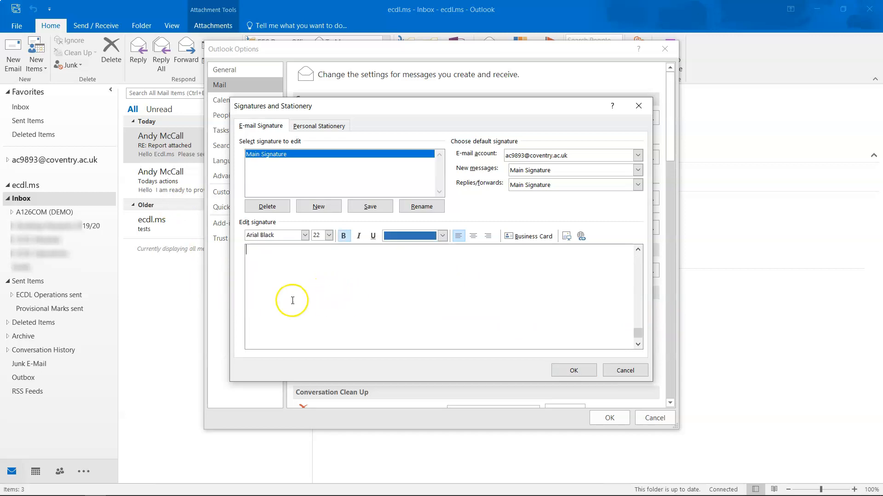
Step: Resize the remaining signature lines to 18 pt and save the signature
click(636, 265)
click(637, 258)
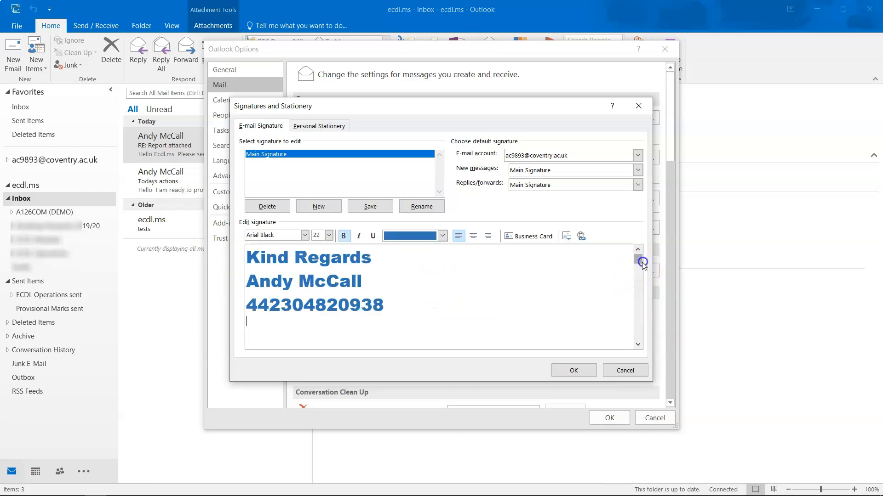
drag(408, 301, 204, 234)
click(328, 236)
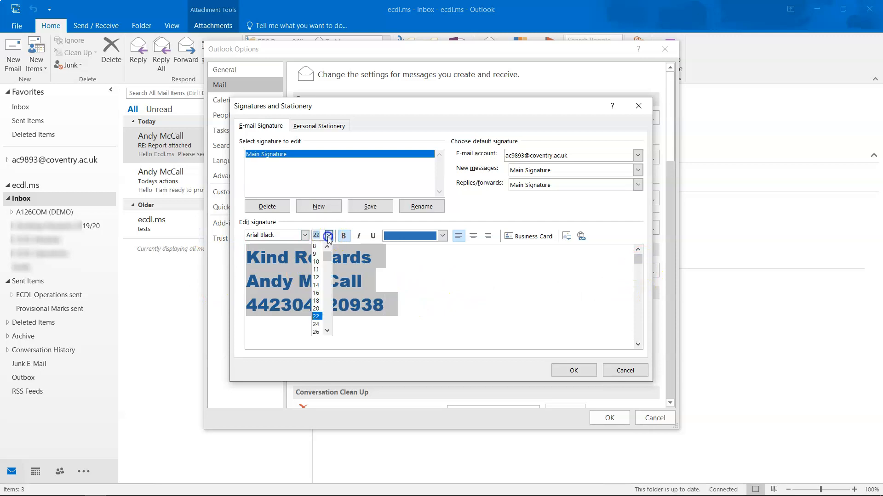
click(316, 299)
click(582, 372)
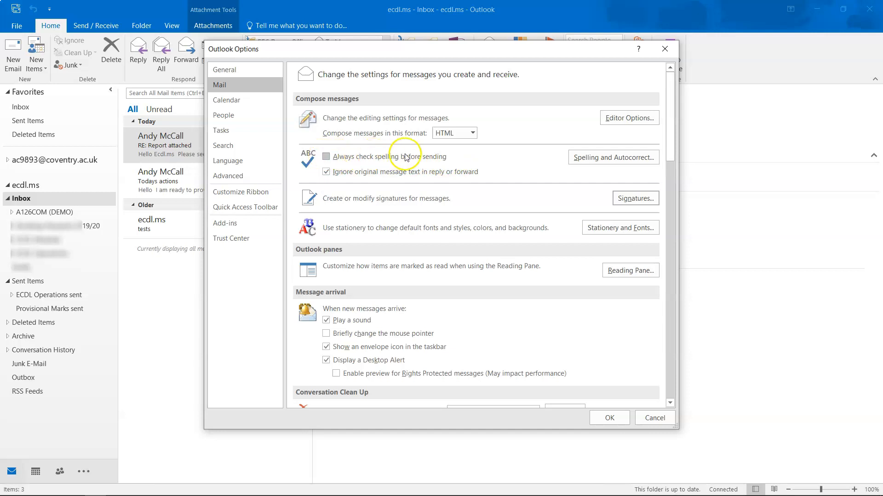
Step: Toggle check spelling before sending on and back off, then close Options
click(327, 157)
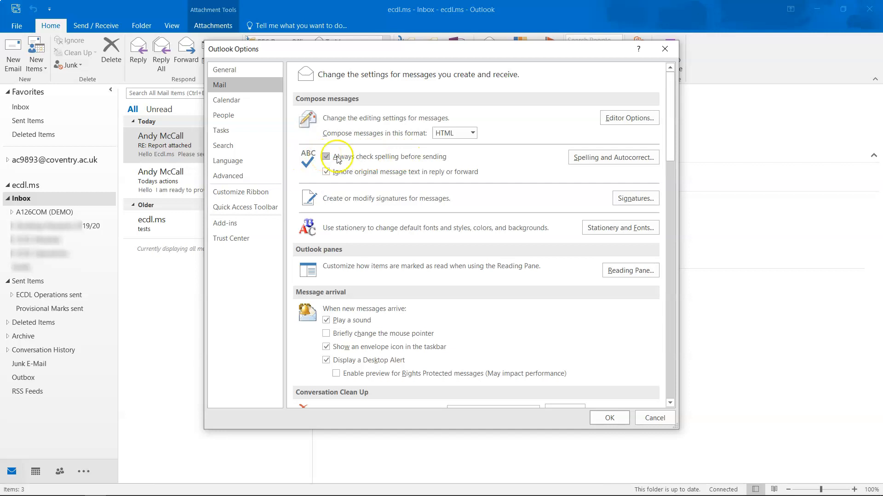
click(607, 418)
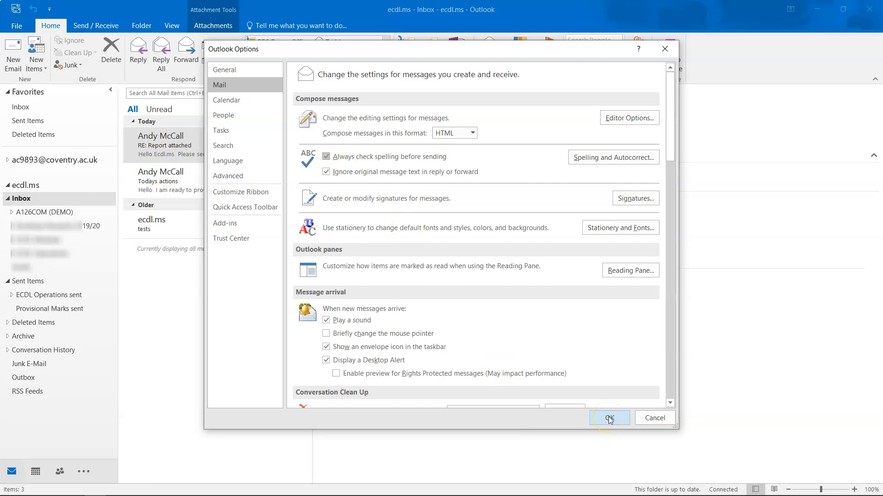
click(326, 156)
click(607, 424)
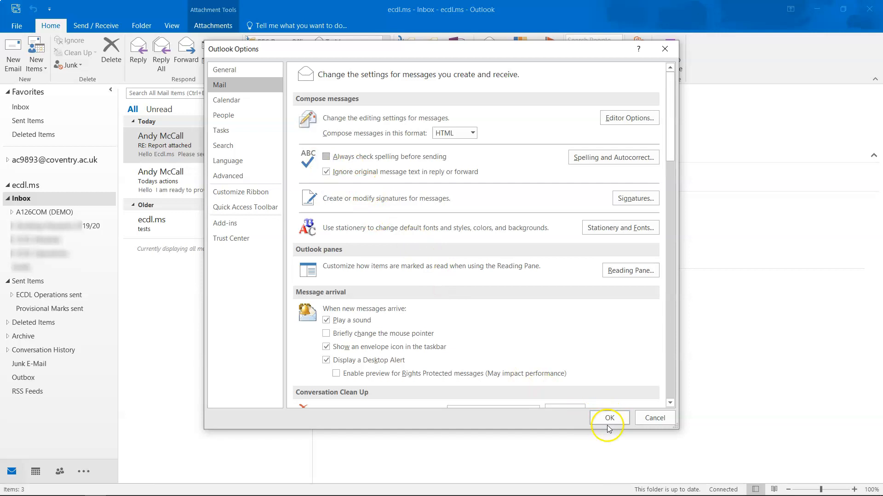
click(654, 418)
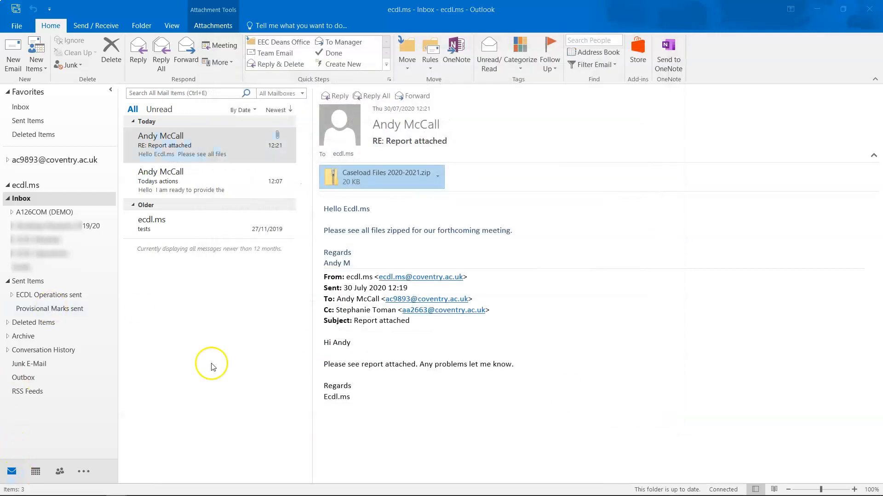
Step: Select the Todays actions email, then show the Calendar in Day view for 30 July 2020
key(Down)
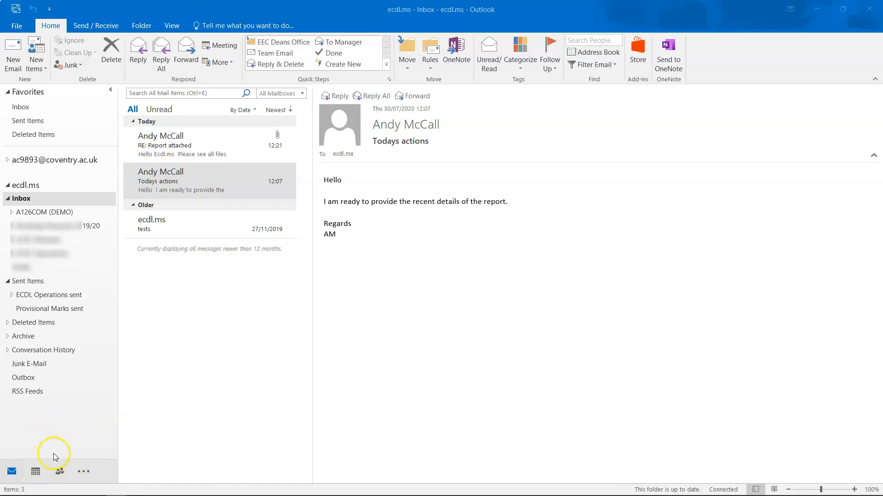
click(38, 469)
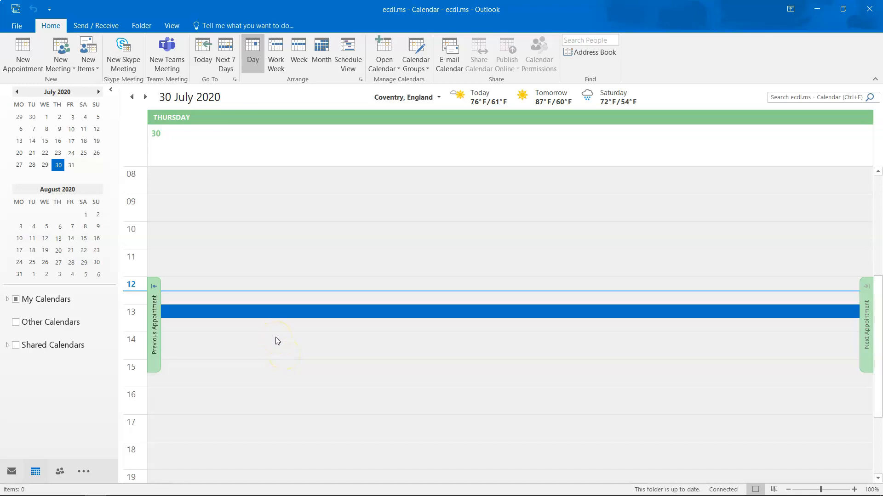
Step: Start a new meeting request for Friday 31 July 2020, 15:00–15:30
click(275, 368)
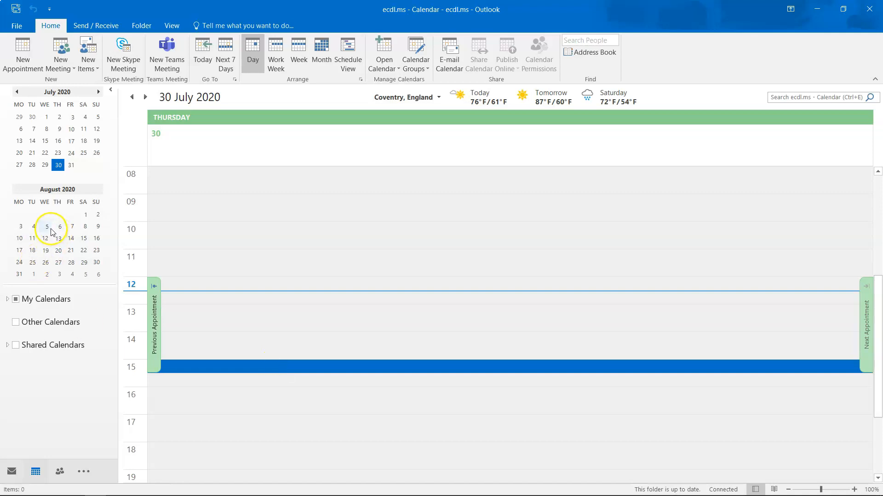
click(71, 153)
click(71, 165)
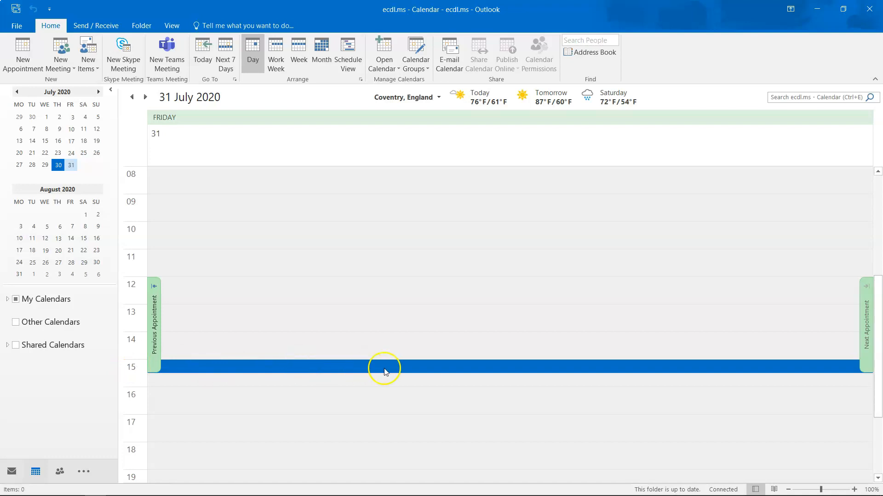
click(56, 66)
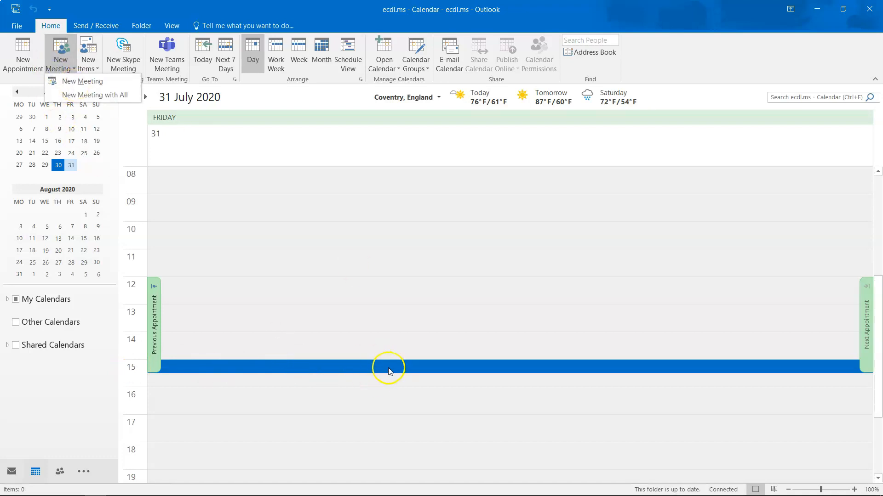
right_click(419, 369)
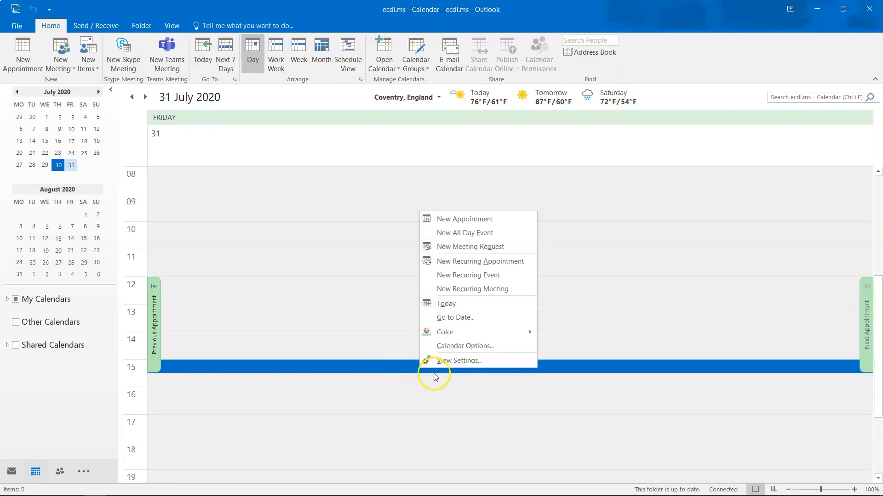
click(456, 247)
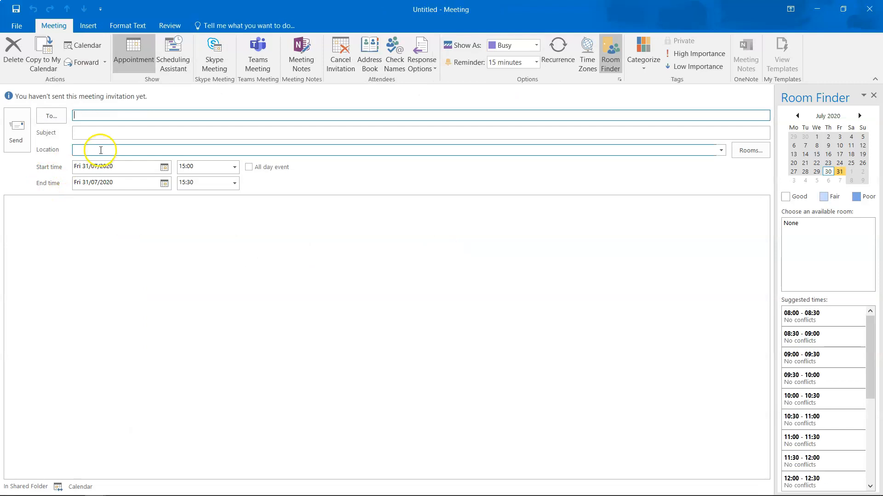
Step: Invite the suggested contact to 'Coffee catch up, ECDL demonstation' at EEC coffee shop
text(ste)
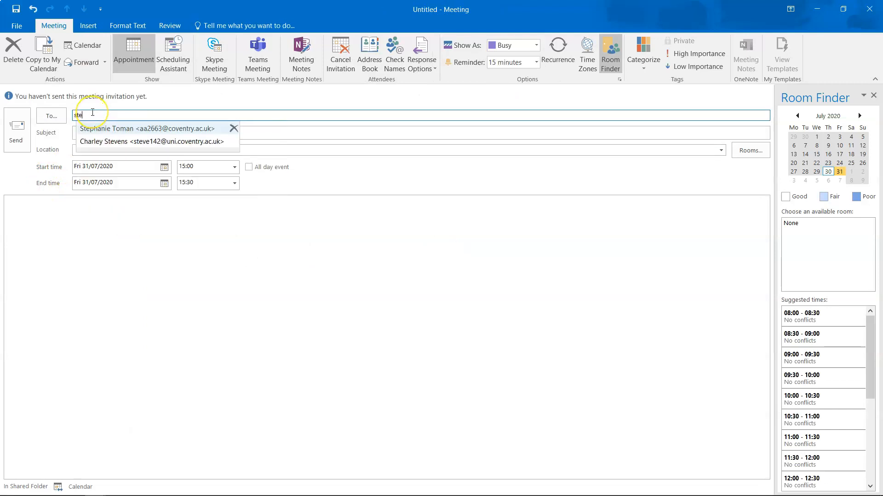
key(Return)
key(Tab)
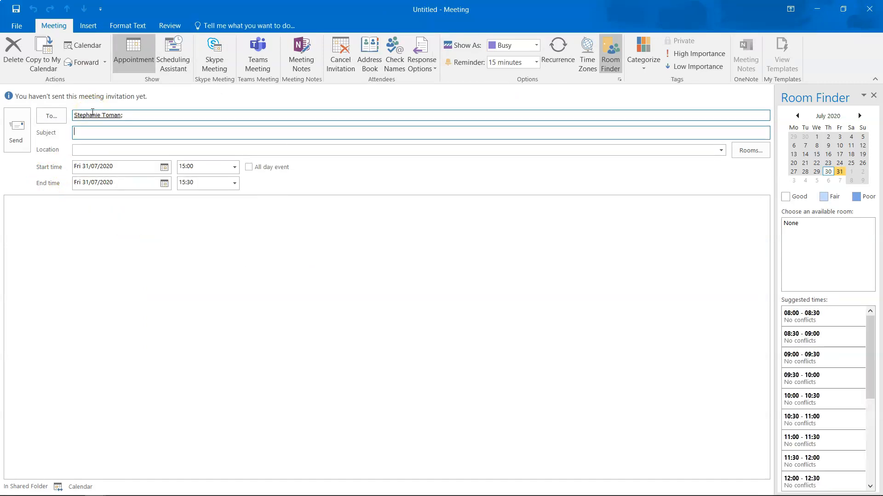
text(Coffee catch up, EC)
text(DL demonstation)
click(144, 150)
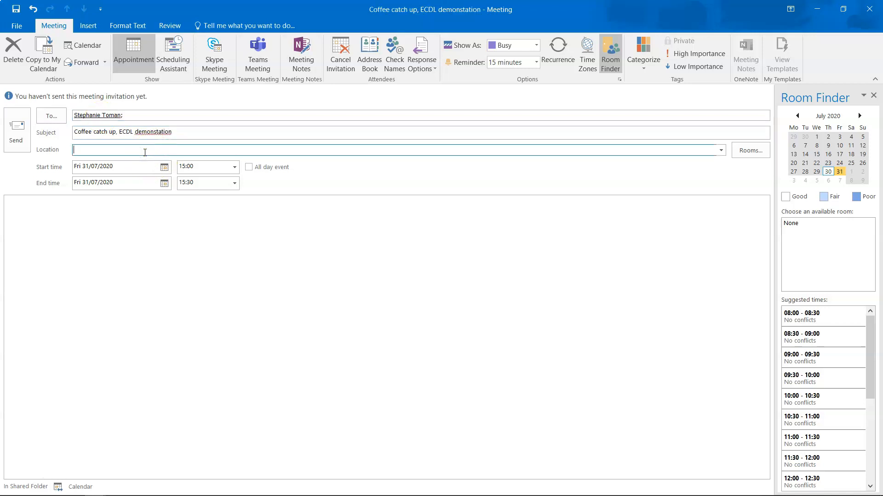
text(EEC coffee shop)
Step: Write a short body: 'Hello, Coffee catchup?', signed Regards from ecdl.ms
click(90, 230)
text(Helo)
key(Left)
text(lo  )
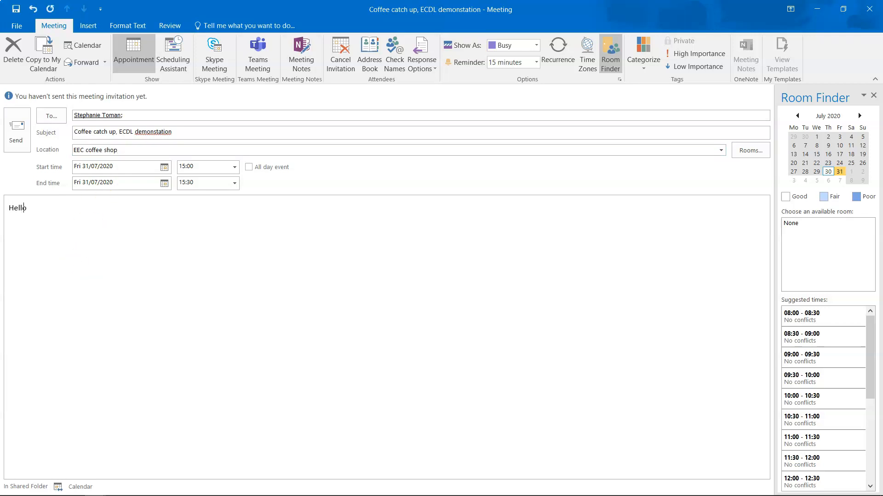
text(Coffee catc)
text(hup tom)
key(BackSpace)
key(BackSpace)
key(BackSpace)
text(?)
text(Regards)
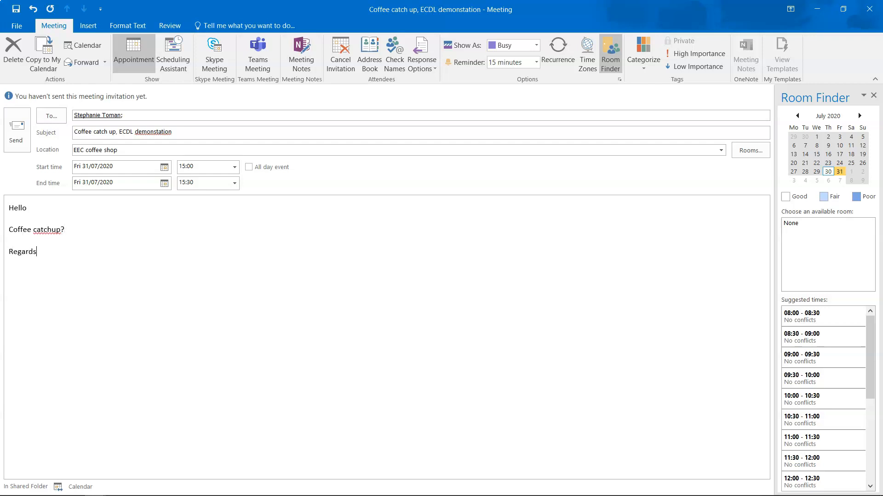
text(Ecdl.ms)
Step: Send the meeting invitation and return to the Inbox
click(15, 132)
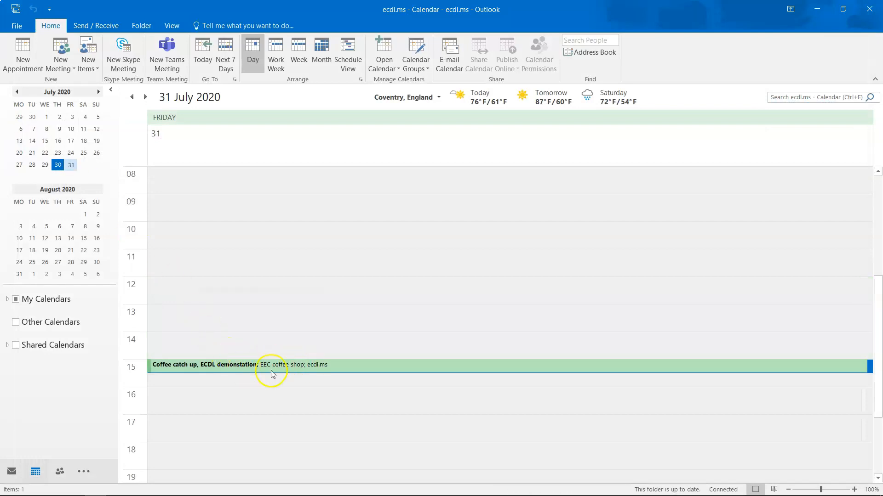
mouse_move(217, 368)
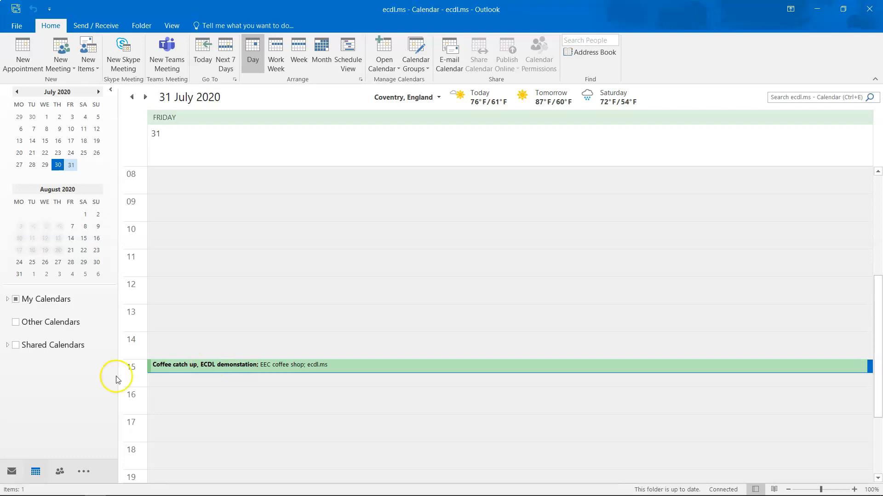
click(12, 471)
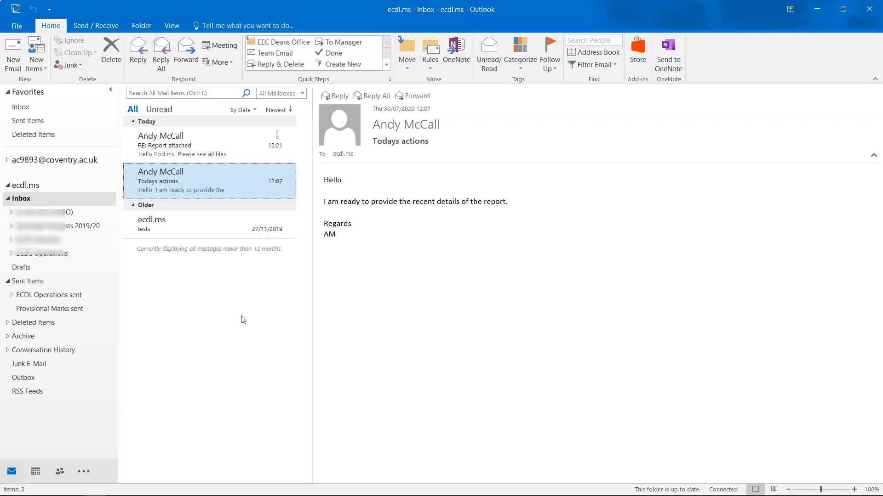
Step: Read the acceptance reply, then open the Coffee catch up meeting on 31 July
mouse_move(37, 470)
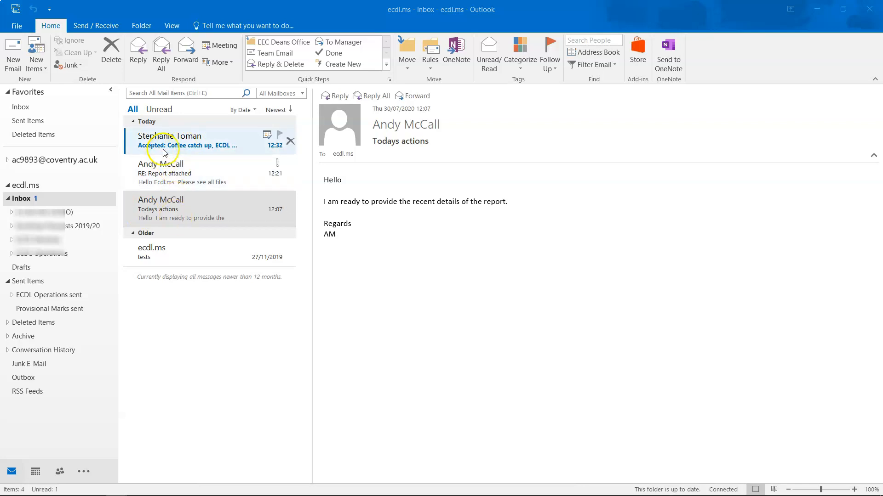
click(190, 137)
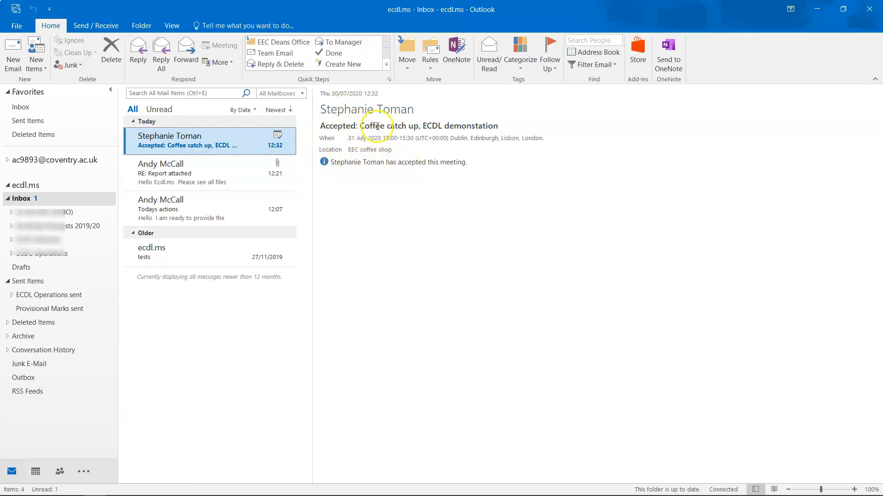
click(32, 470)
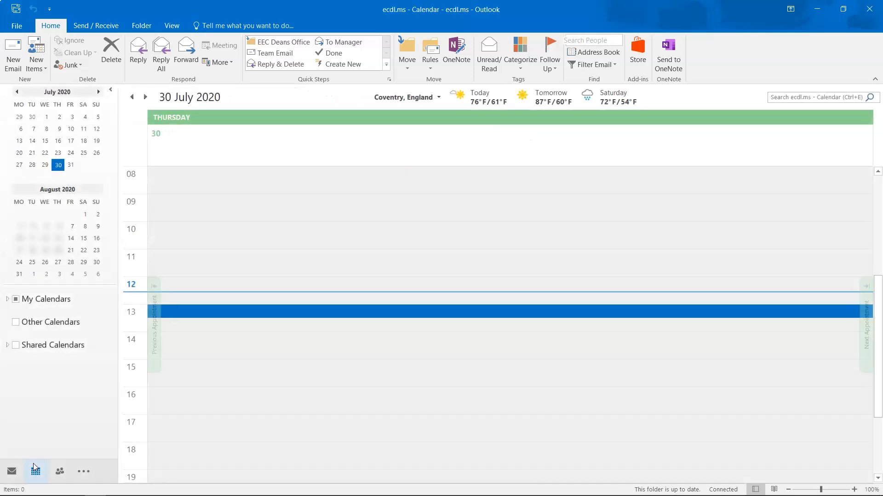
mouse_move(33, 464)
click(71, 165)
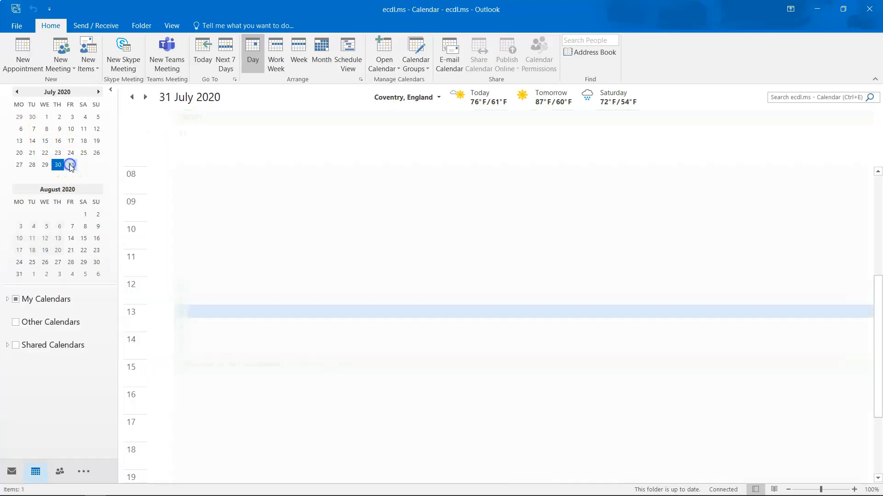
double_click(283, 366)
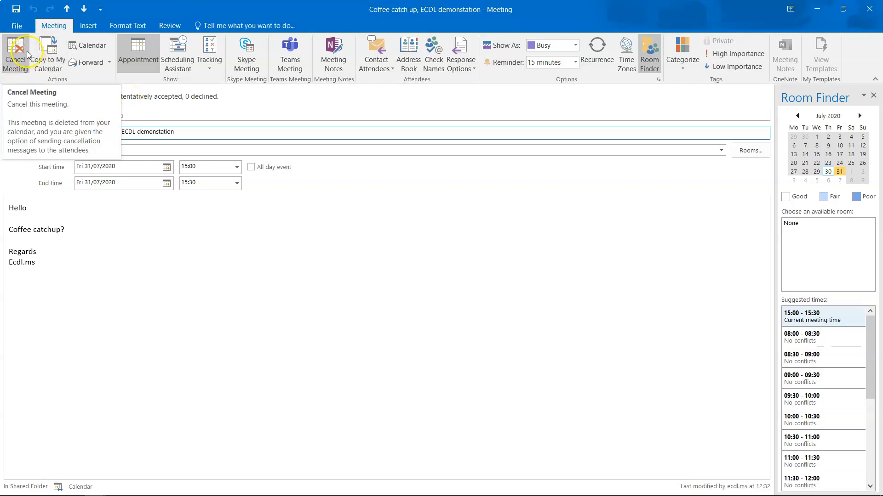
Step: Review the meeting's invitee, message and location, then close it unchanged
click(182, 113)
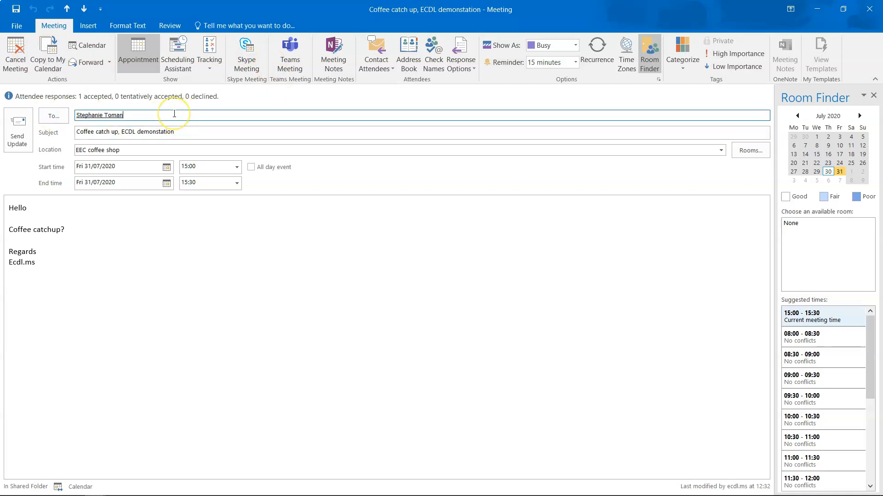
click(62, 228)
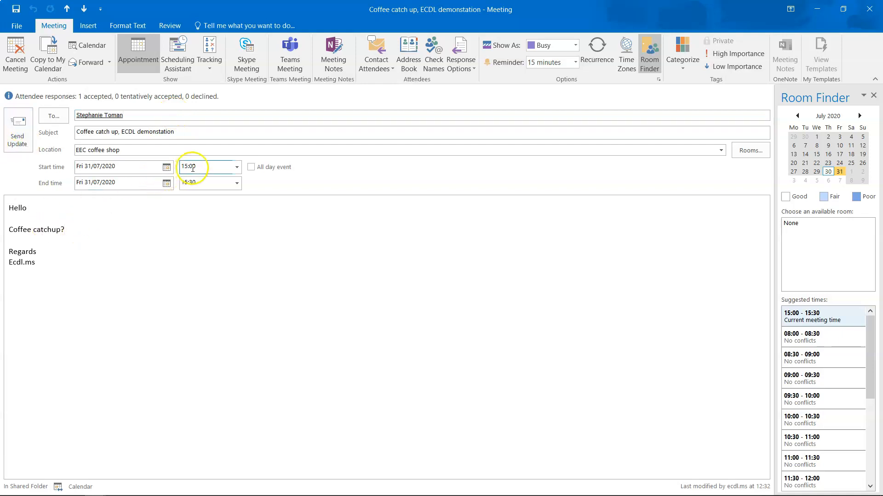
triple_click(130, 149)
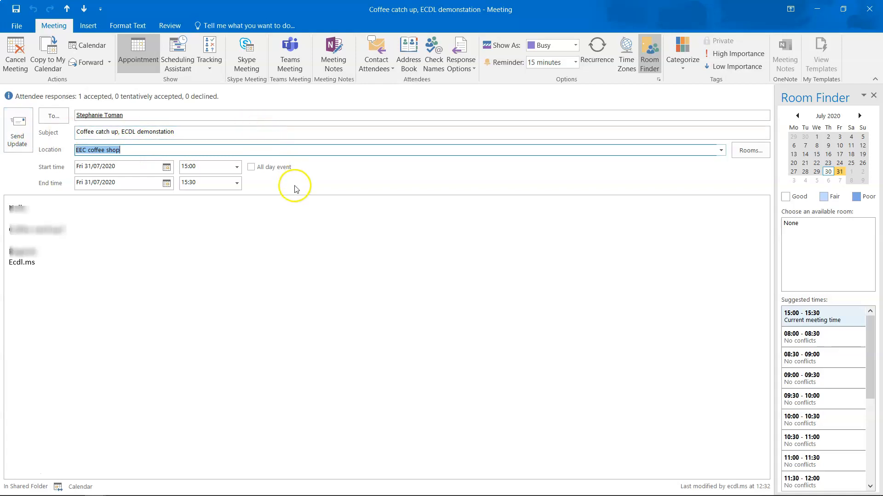
click(869, 9)
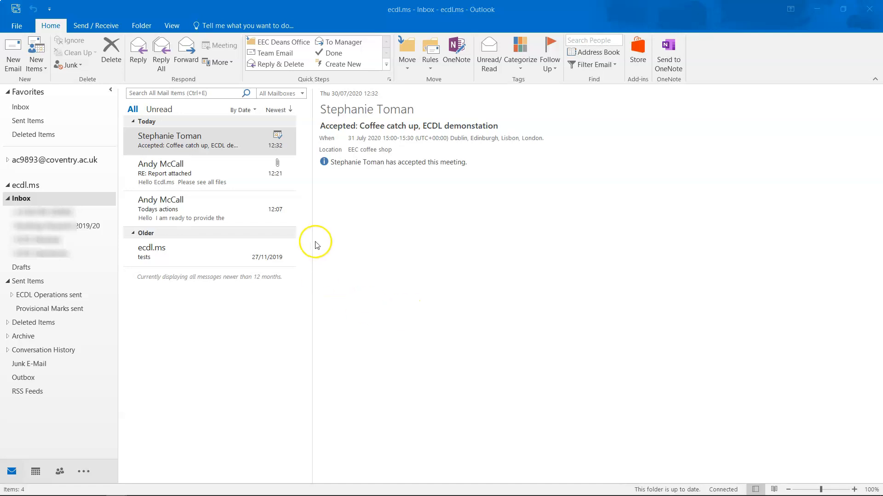
click(17, 26)
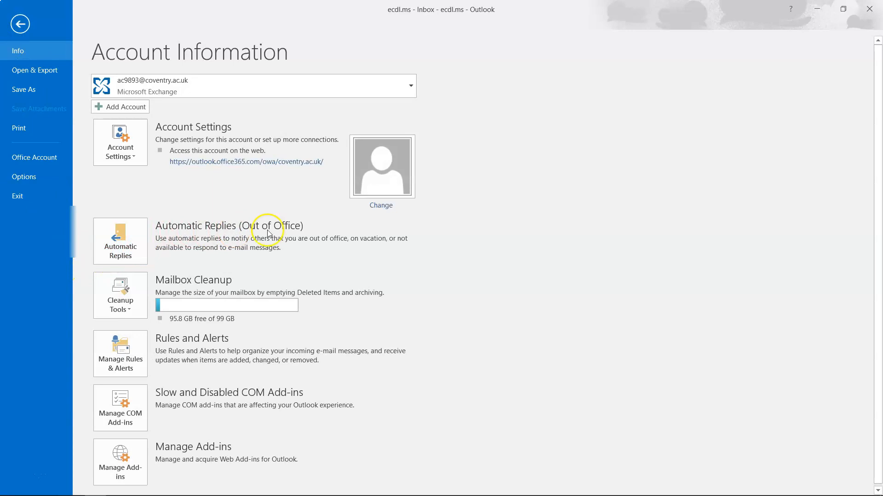
click(121, 234)
click(558, 390)
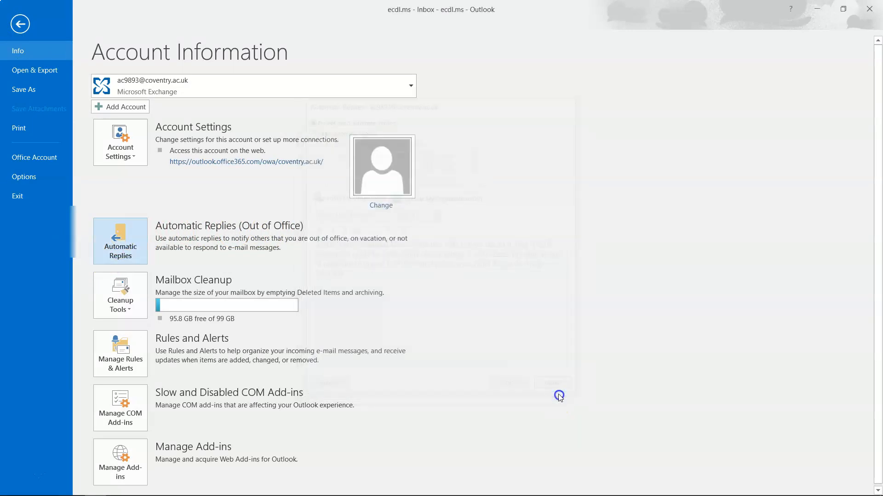
click(117, 237)
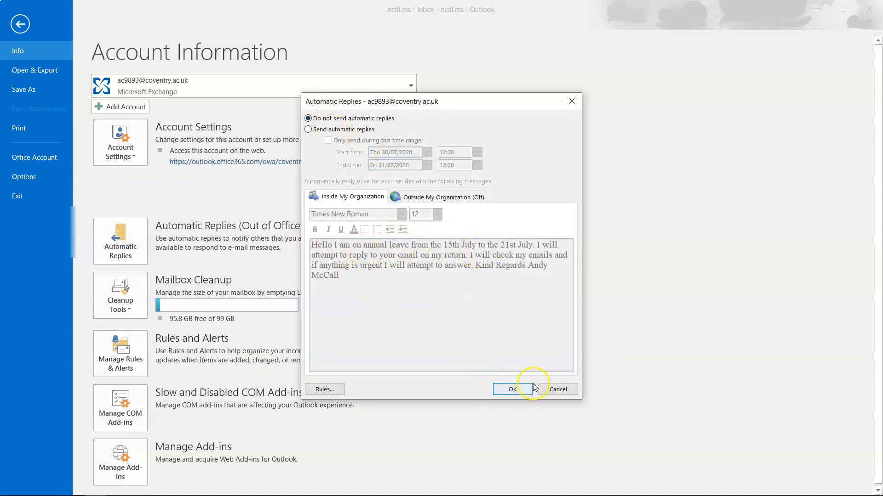
click(512, 389)
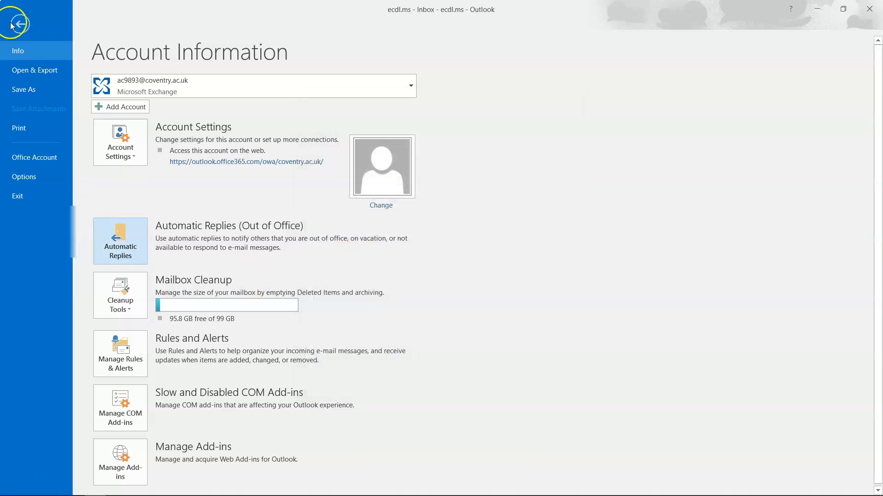
click(11, 26)
click(12, 26)
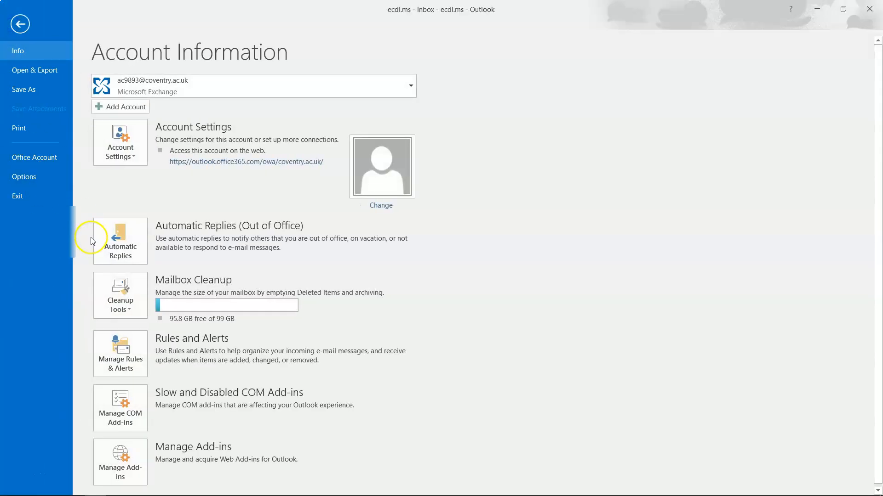
click(21, 18)
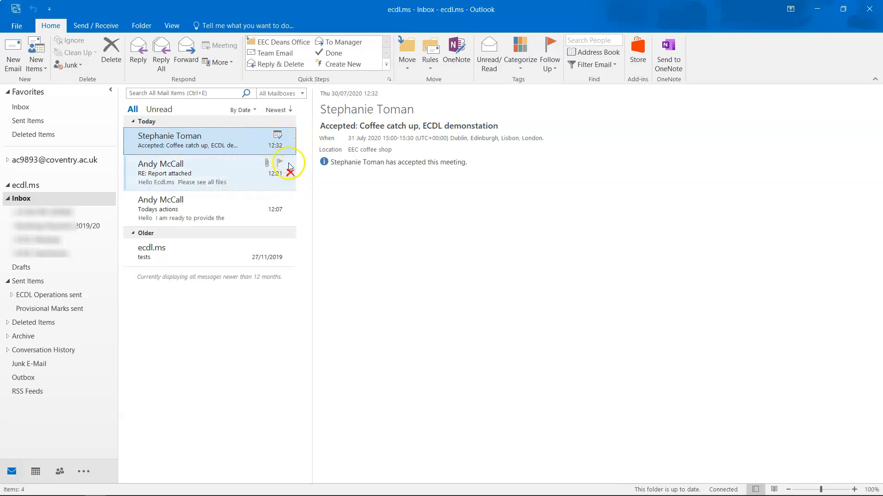
click(280, 135)
click(280, 136)
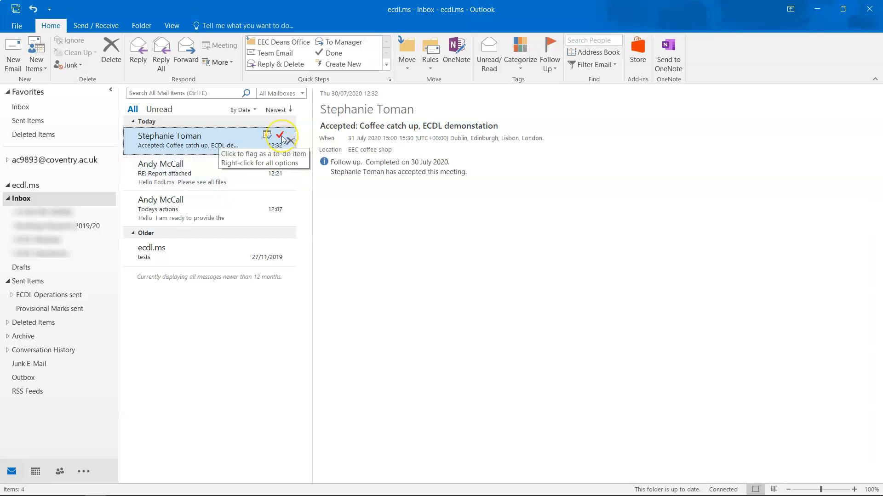
right_click(281, 137)
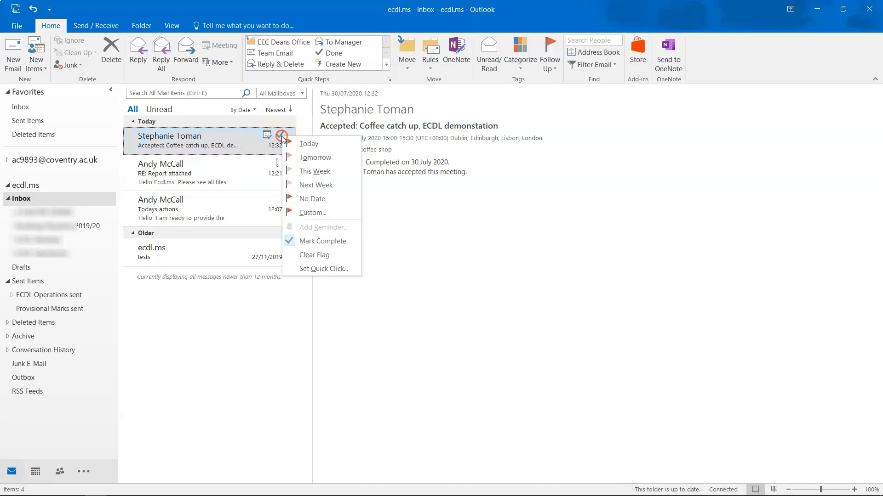
click(300, 256)
click(279, 200)
click(280, 205)
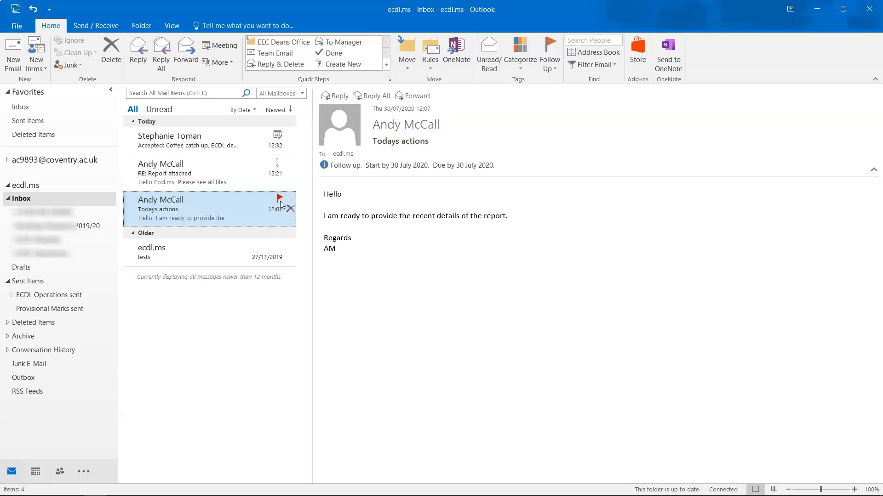
click(244, 202)
right_click(243, 205)
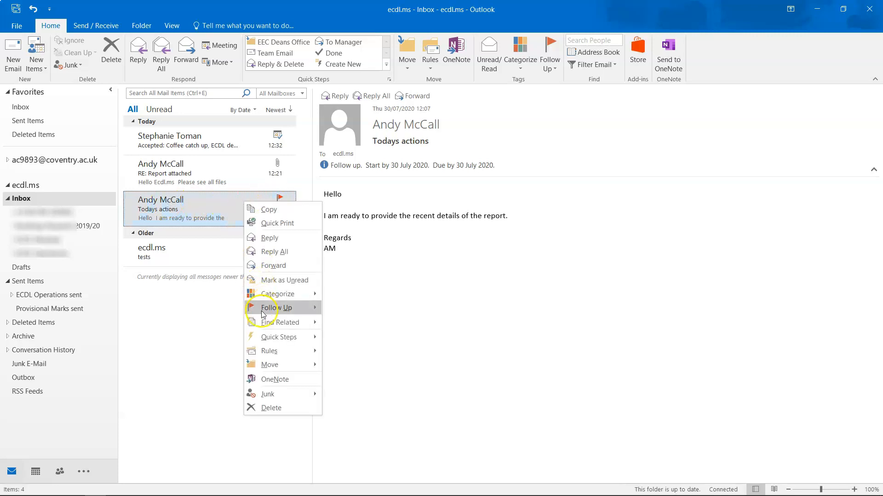
mouse_move(265, 313)
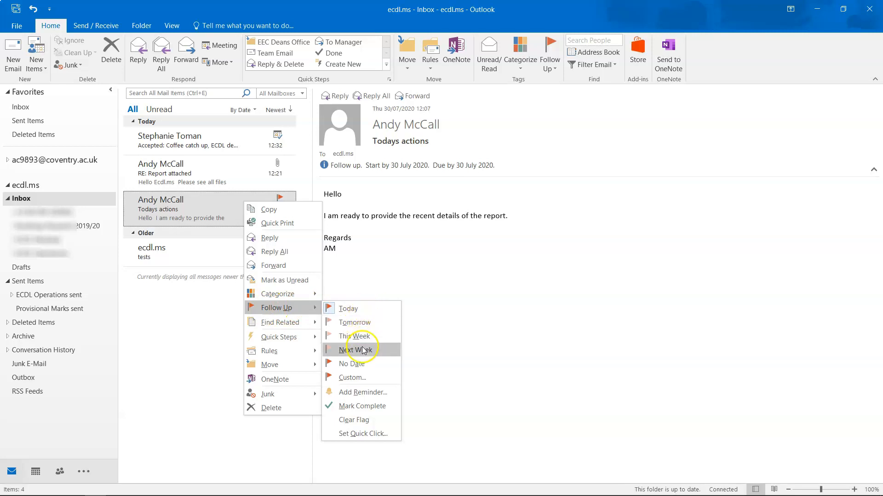
click(485, 284)
click(226, 199)
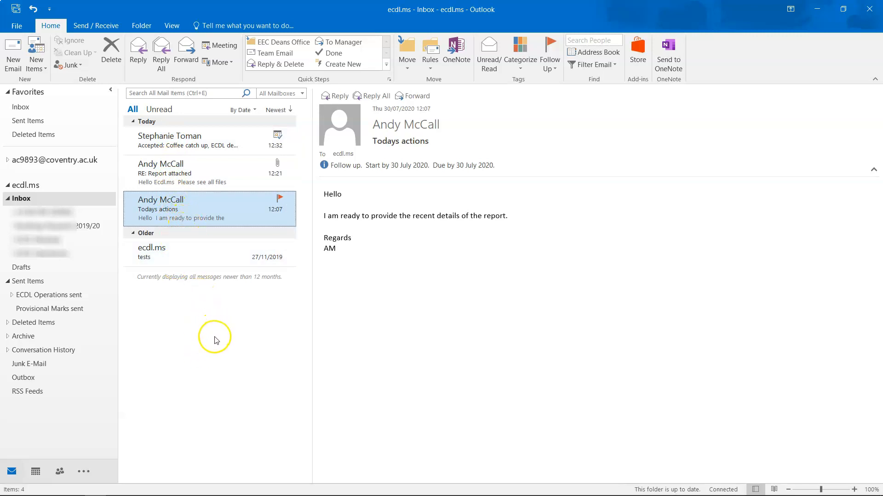
right_click(204, 206)
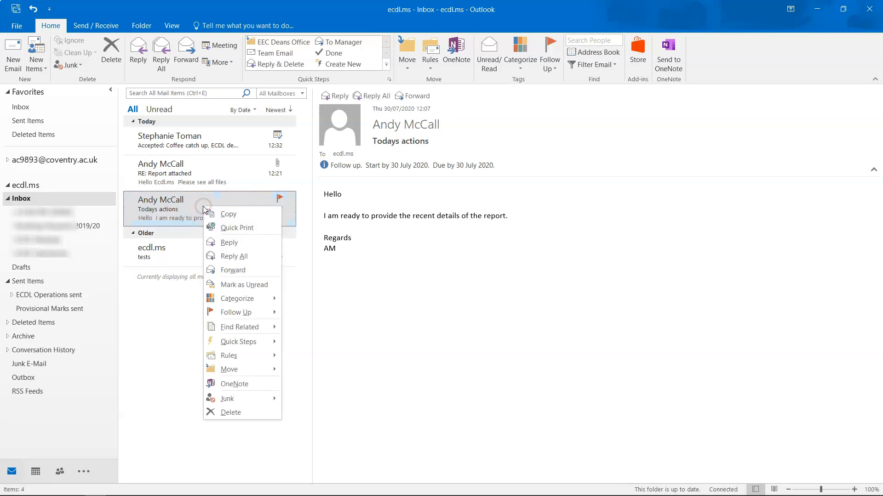
click(226, 284)
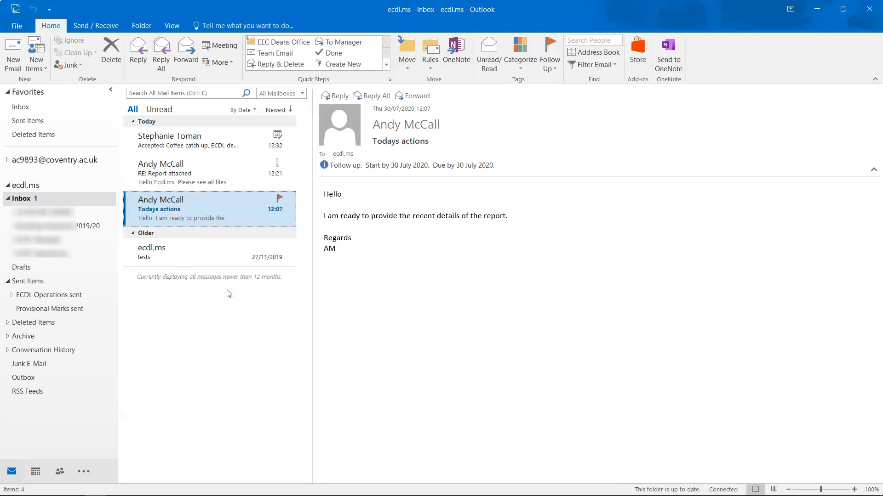
right_click(219, 217)
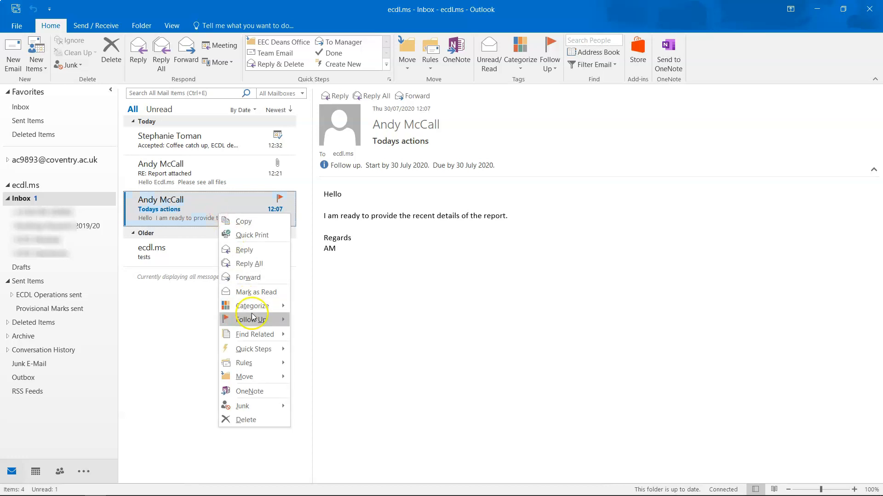
click(247, 293)
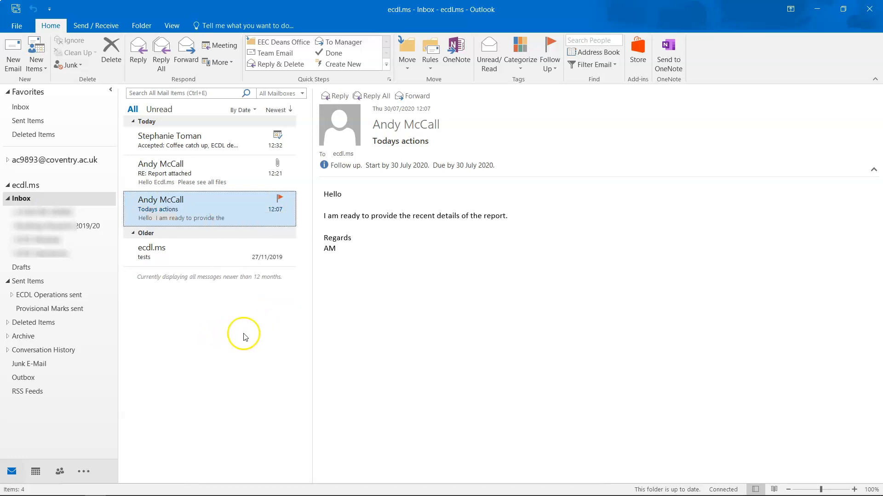
click(174, 26)
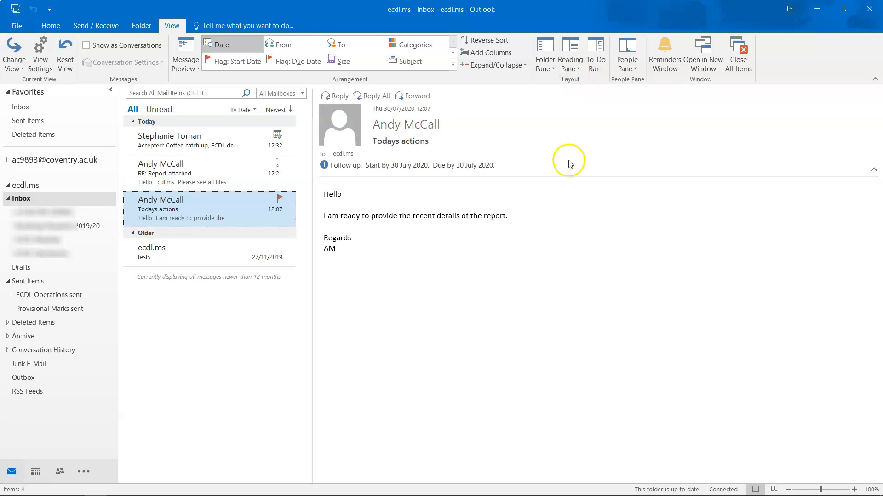
click(571, 65)
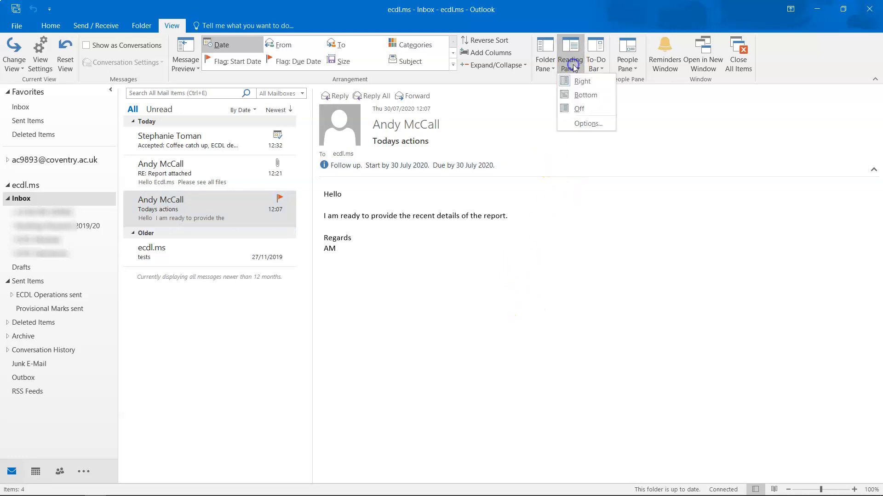
click(585, 94)
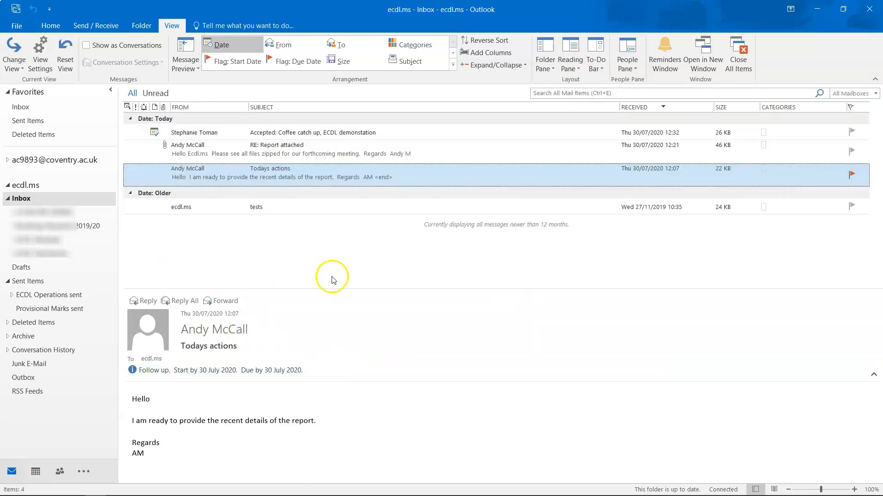
click(575, 66)
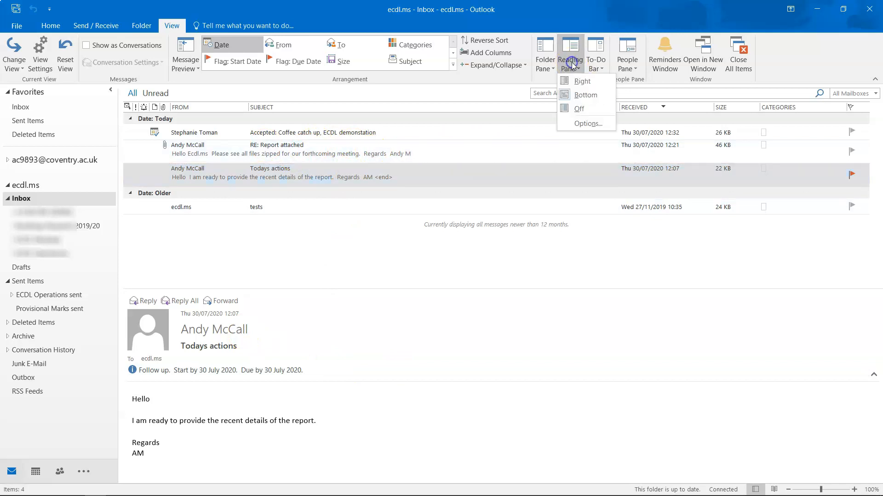
click(579, 84)
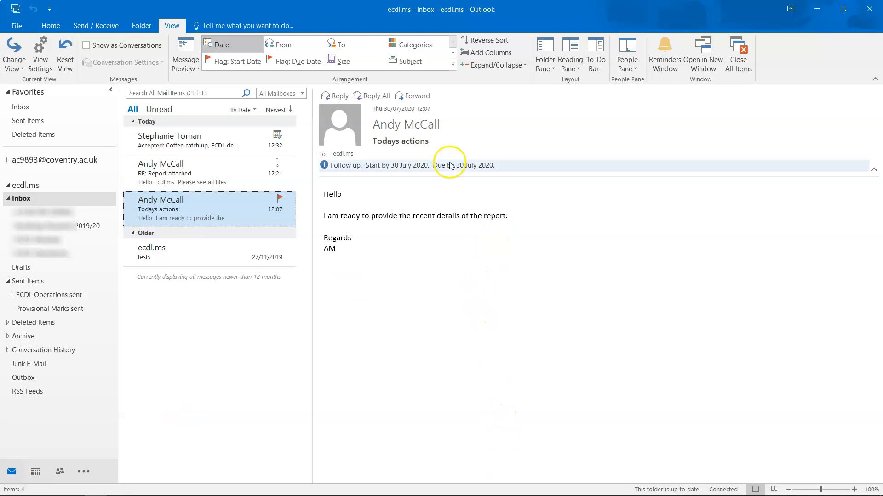
click(50, 25)
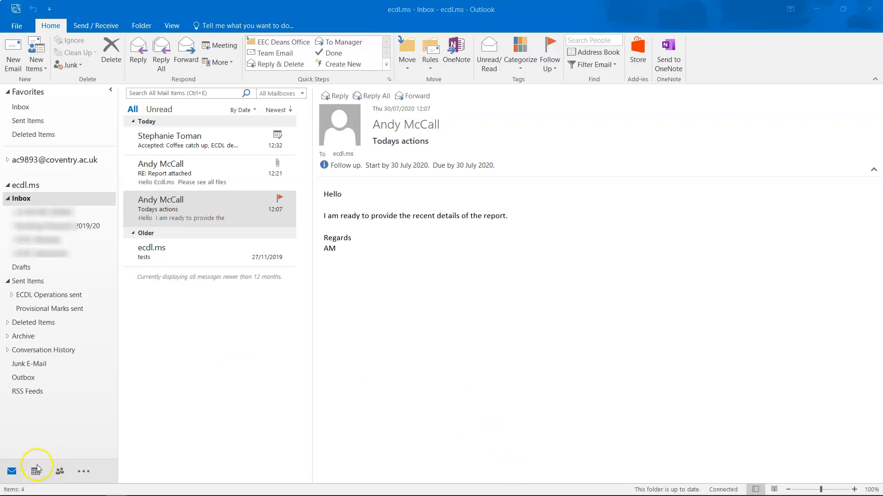
Step: In People, add a new contact with a full name and e-mail address and save it
click(60, 471)
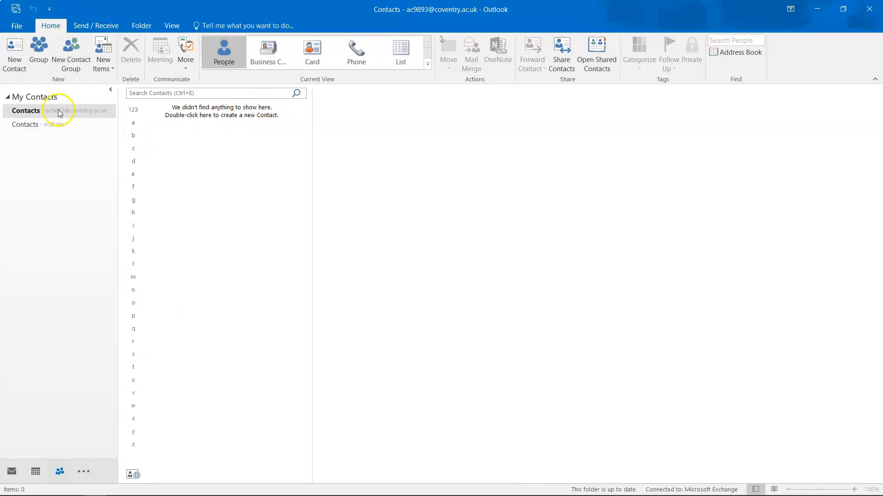
click(15, 68)
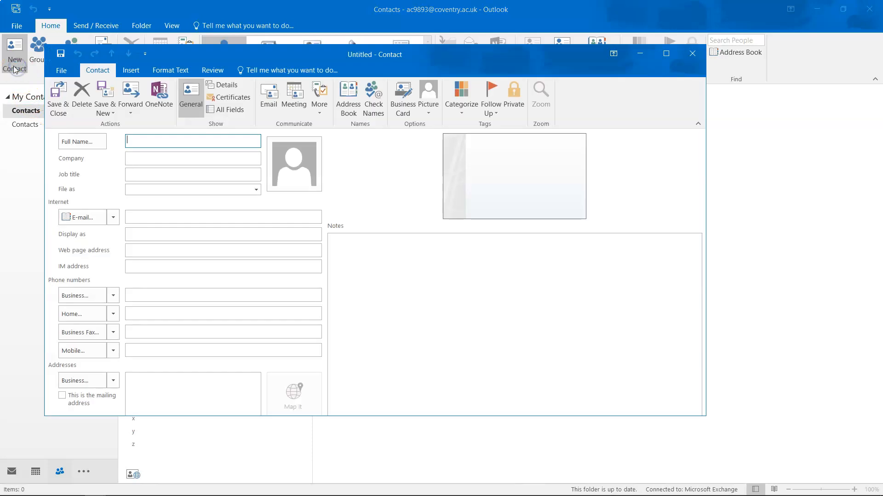
click(151, 140)
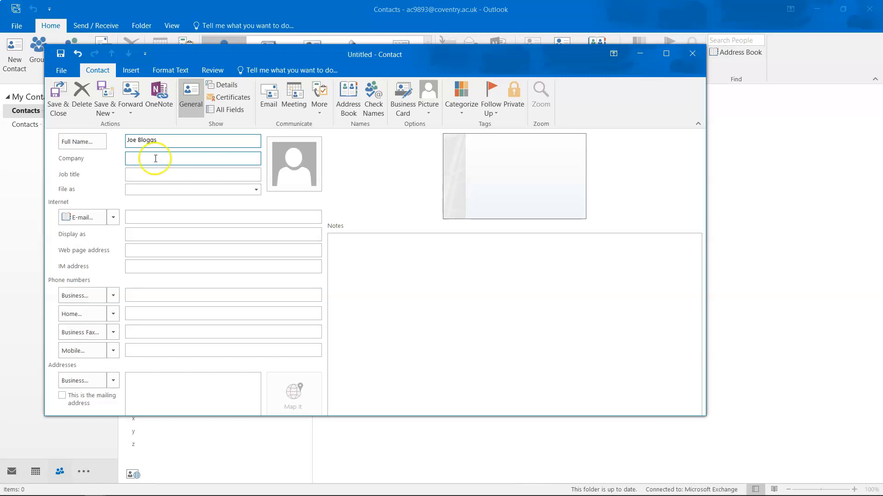
click(145, 219)
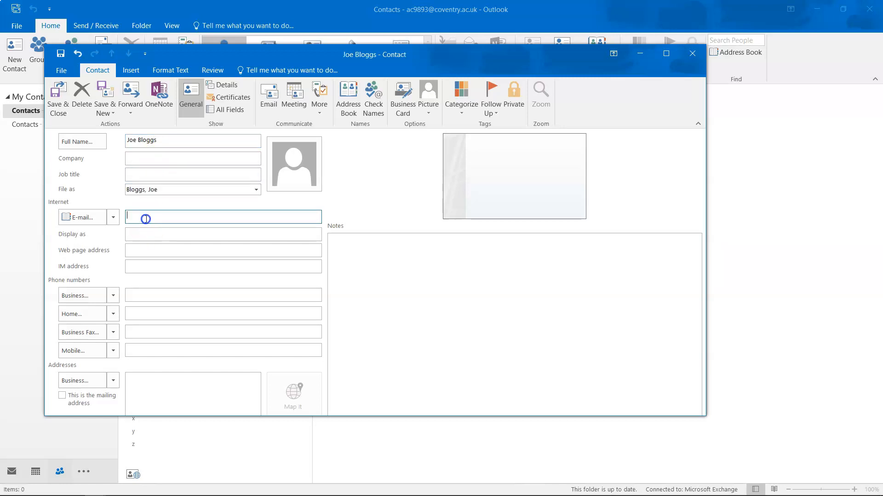
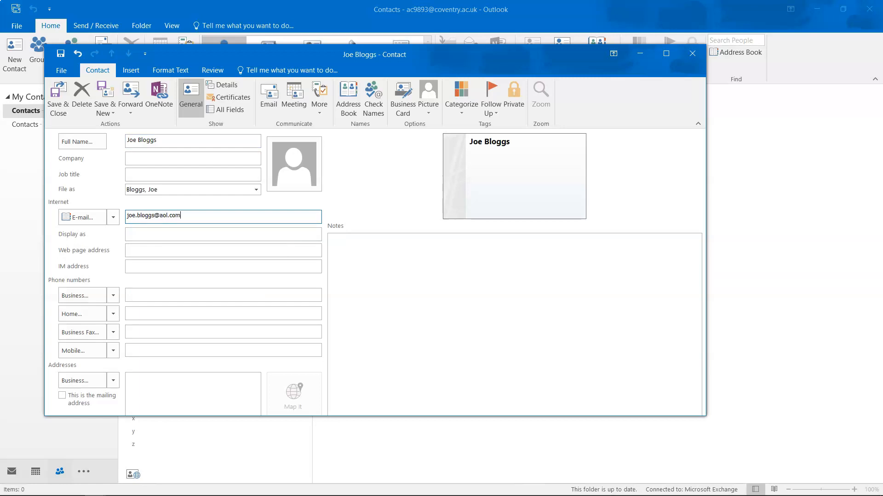
click(58, 97)
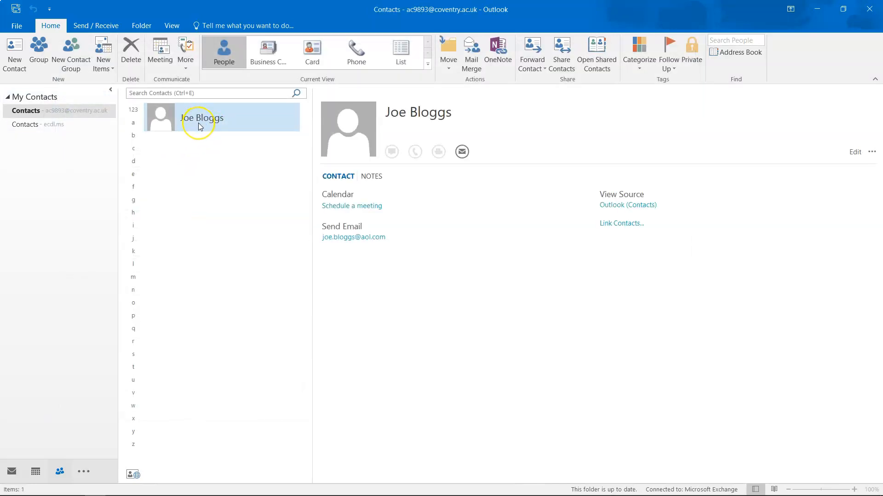
Step: Open the new contact's card, then close it without saving changes
right_click(198, 124)
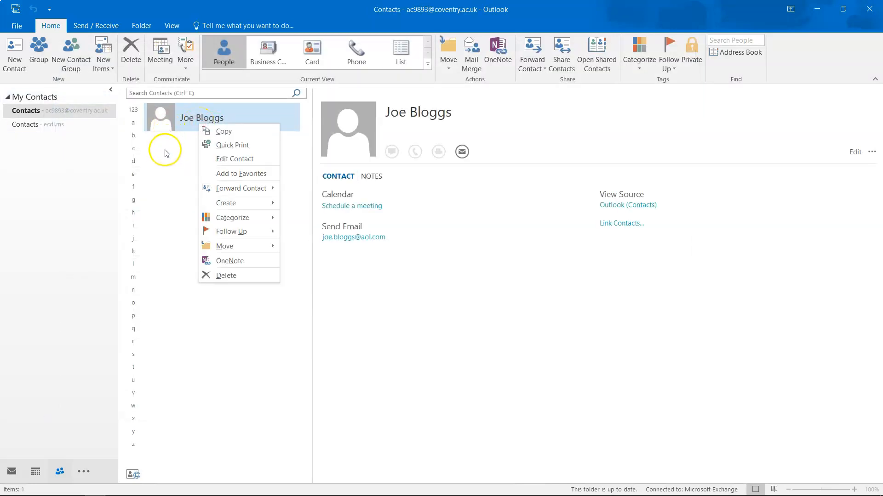
click(165, 152)
right_click(169, 120)
double_click(169, 120)
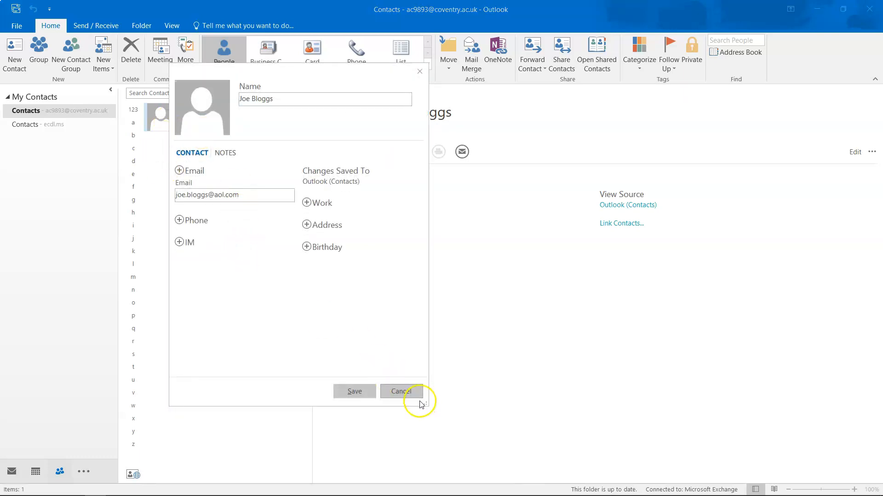
click(415, 396)
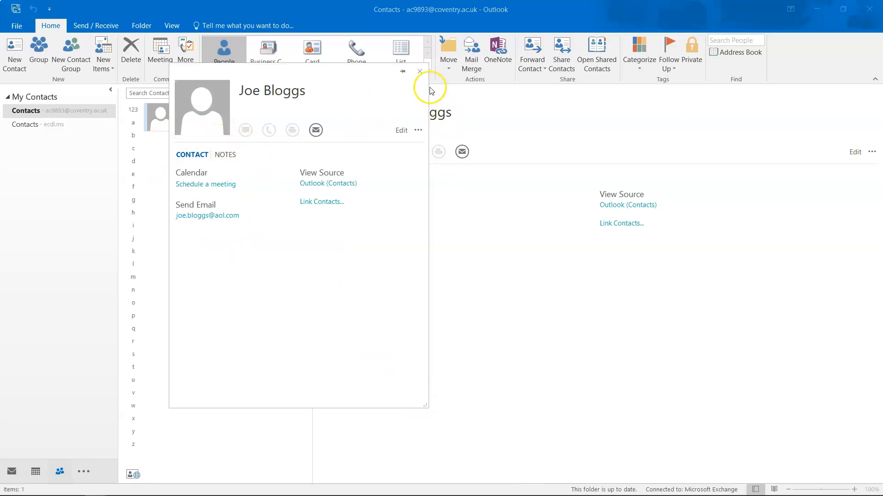
click(421, 71)
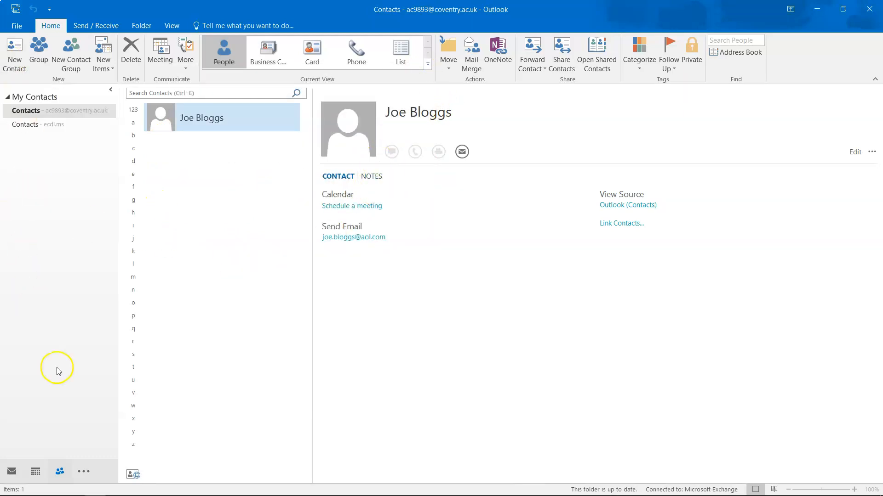
Step: Return to the Inbox, view the All Mailboxes search scope, then close the search
mouse_move(61, 472)
click(9, 470)
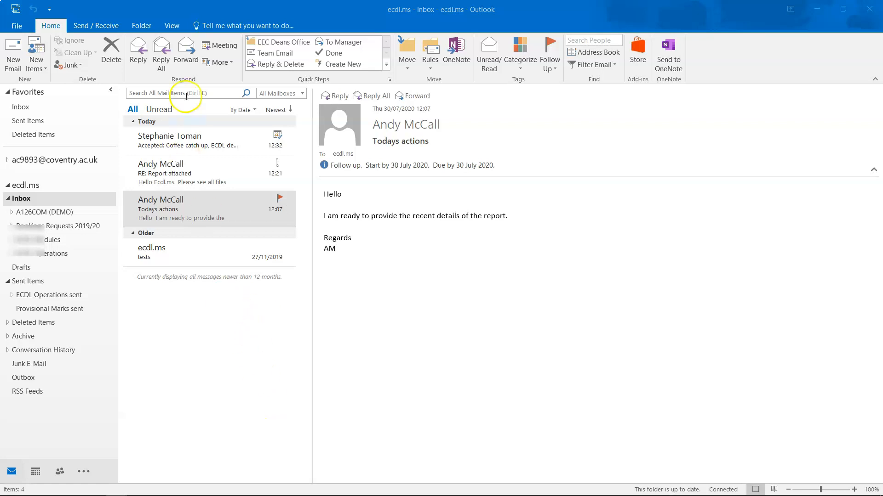
click(173, 91)
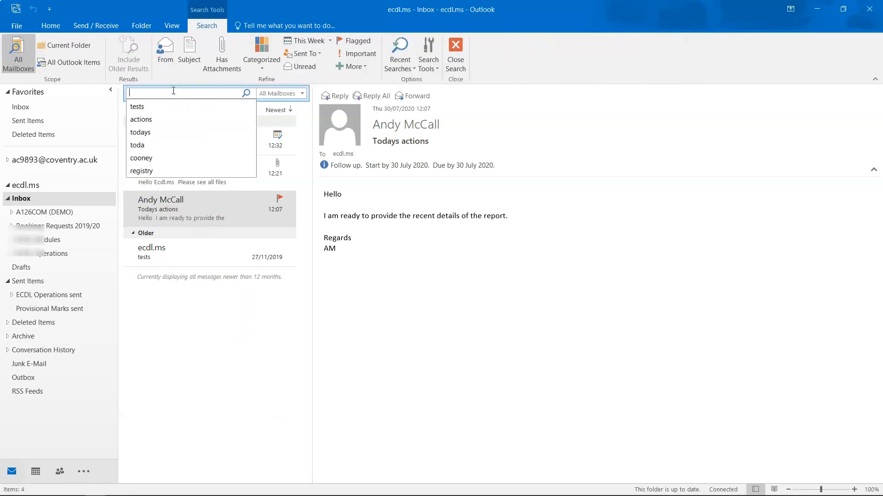
click(275, 92)
click(273, 93)
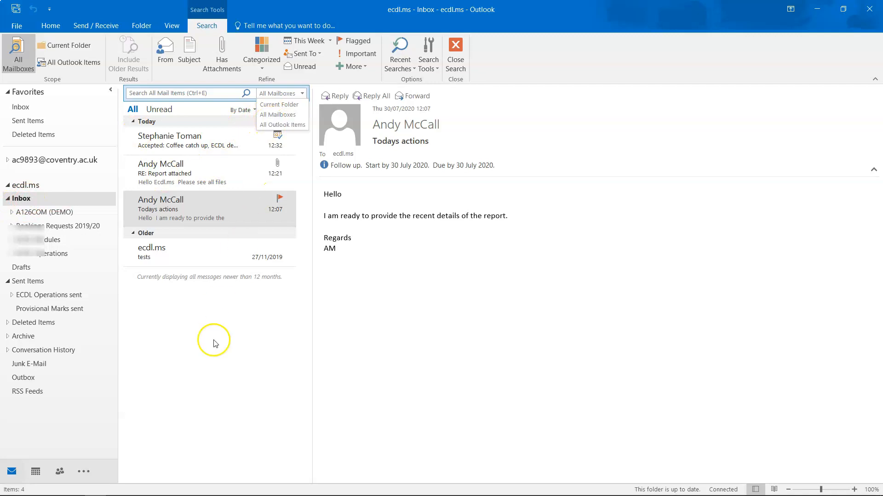
click(425, 358)
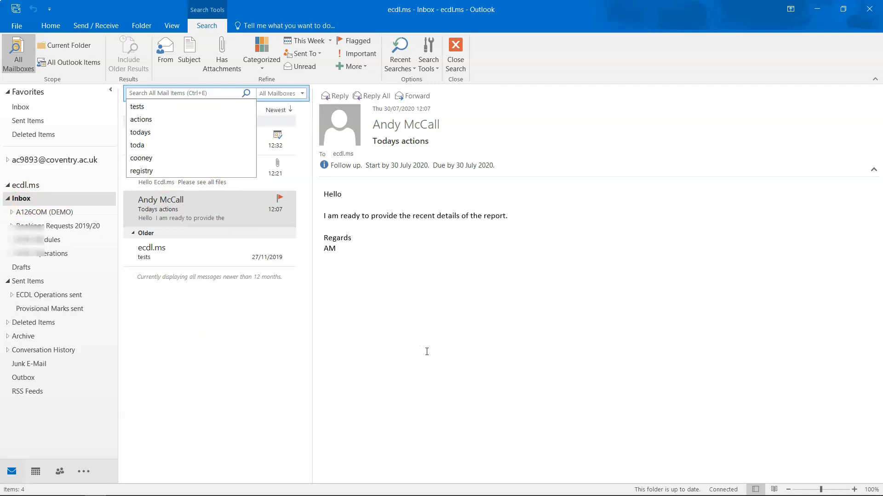
click(424, 351)
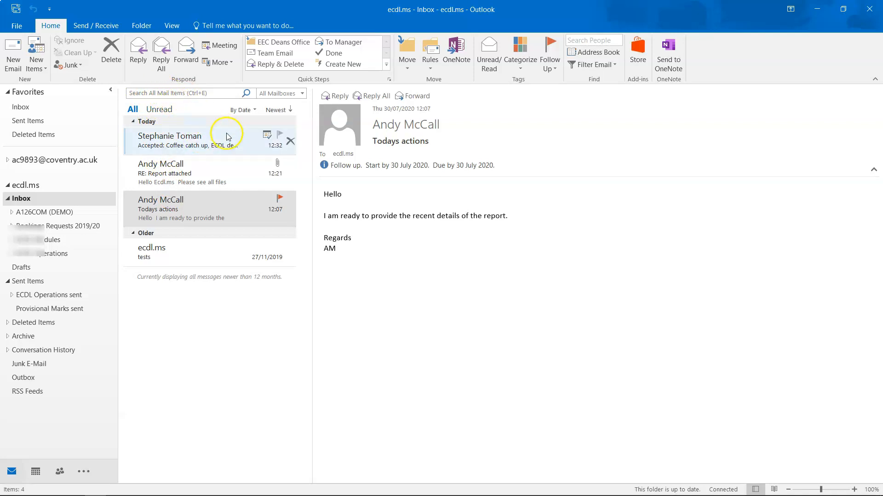
Step: Try arranging the Inbox by From, then settle on Date order, newest first
click(243, 110)
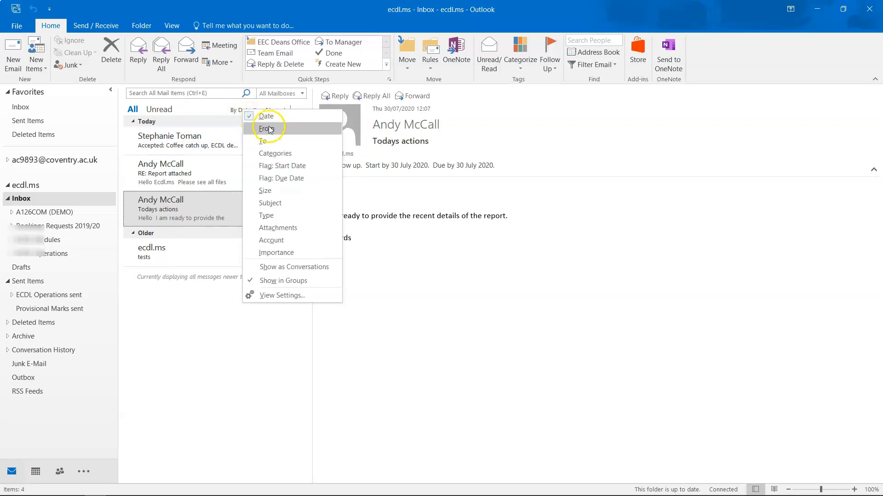
click(268, 129)
click(255, 111)
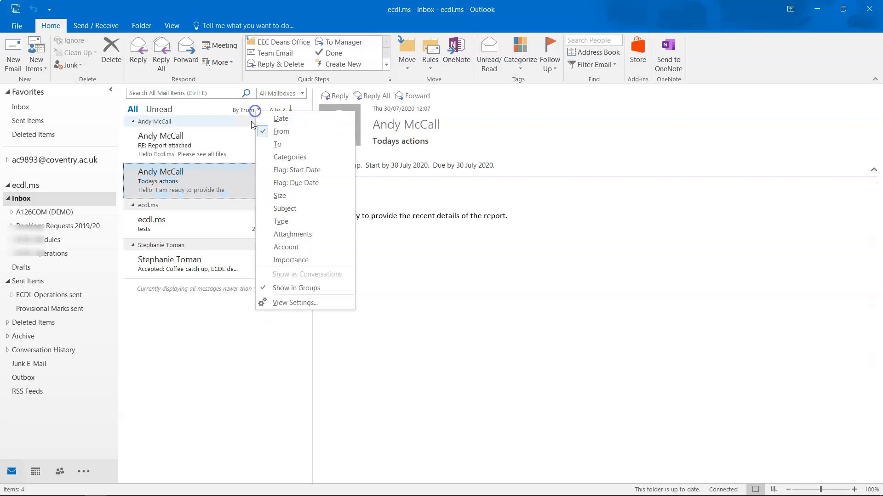
click(269, 121)
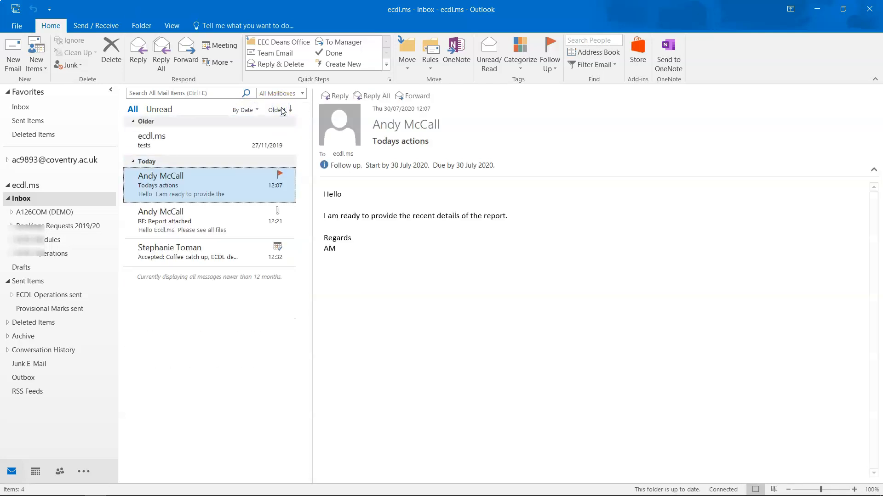
click(240, 109)
click(250, 129)
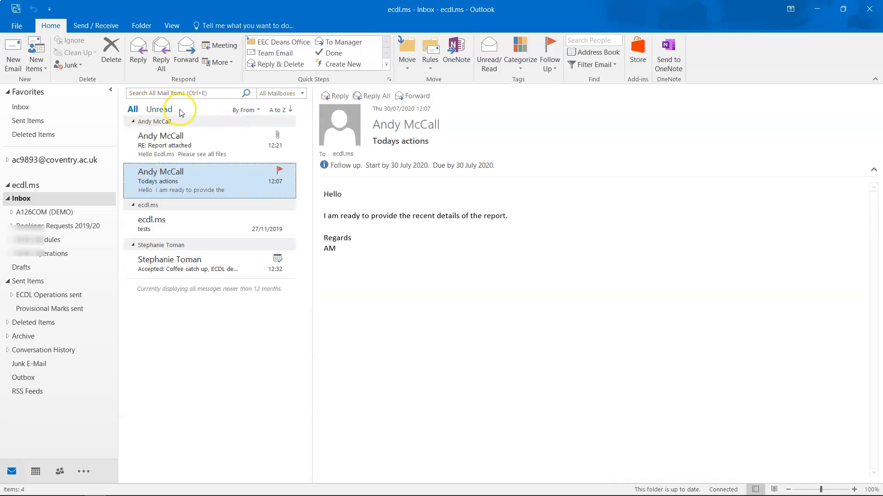
click(243, 110)
click(222, 94)
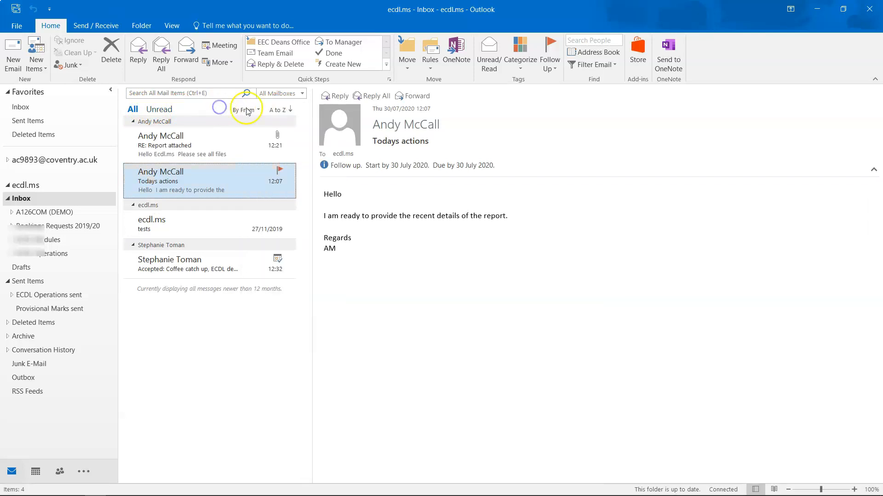
click(243, 111)
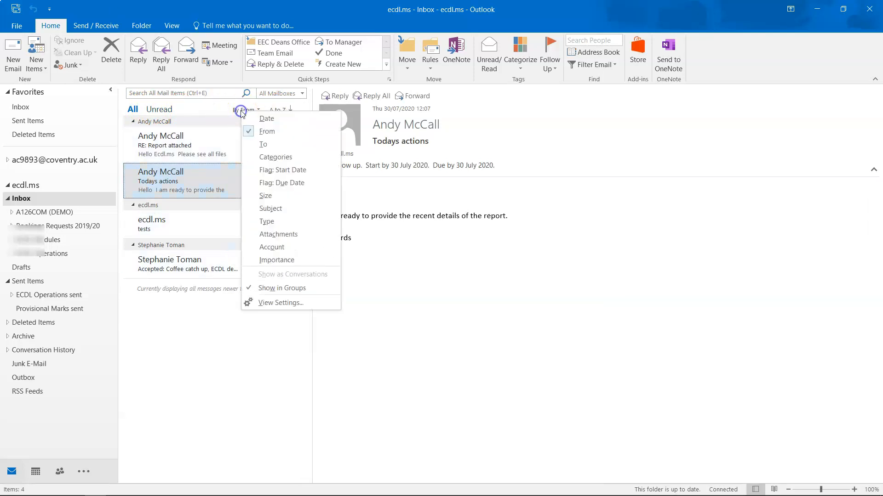
click(266, 122)
click(243, 110)
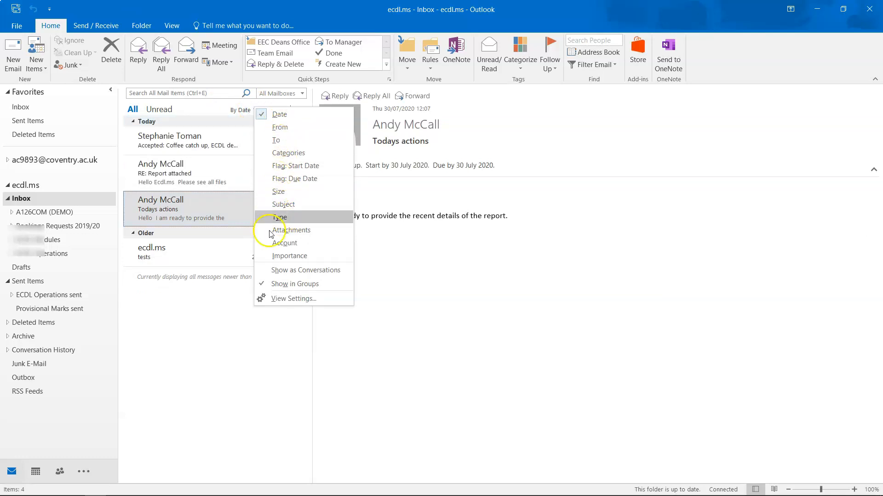
click(230, 339)
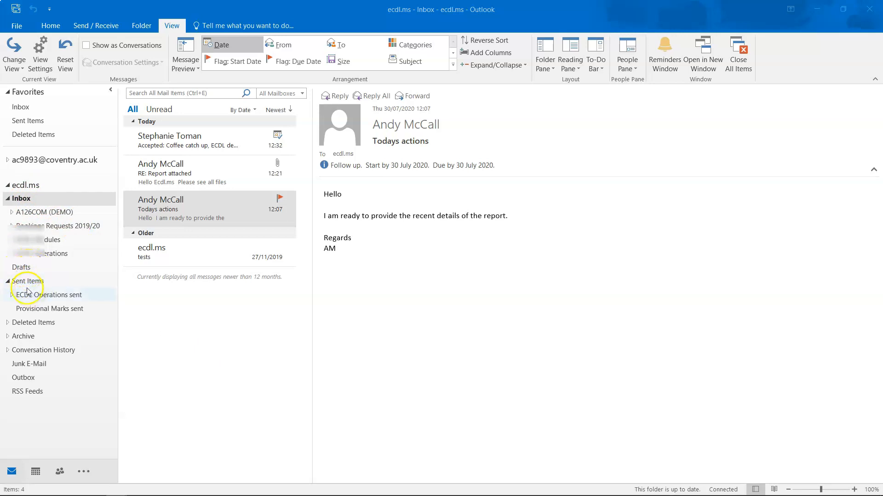
Step: Look over the Inbox folder's right-click actions without choosing any
right_click(36, 201)
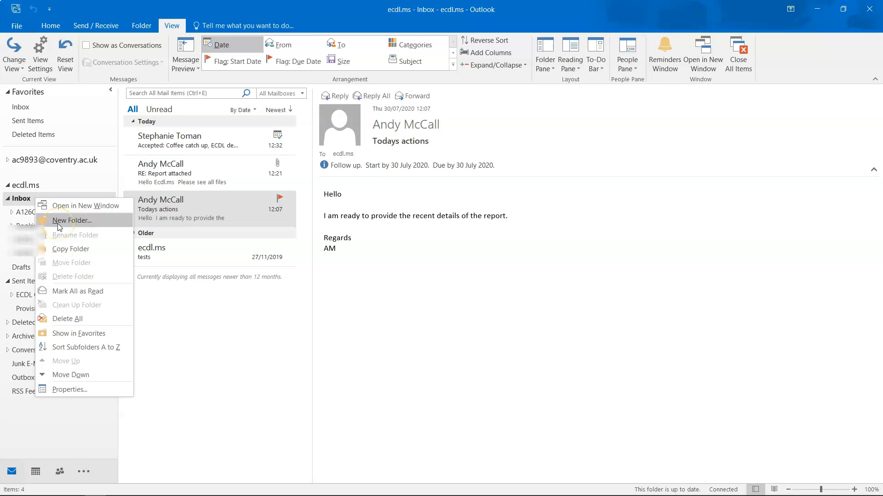
click(197, 297)
right_click(29, 203)
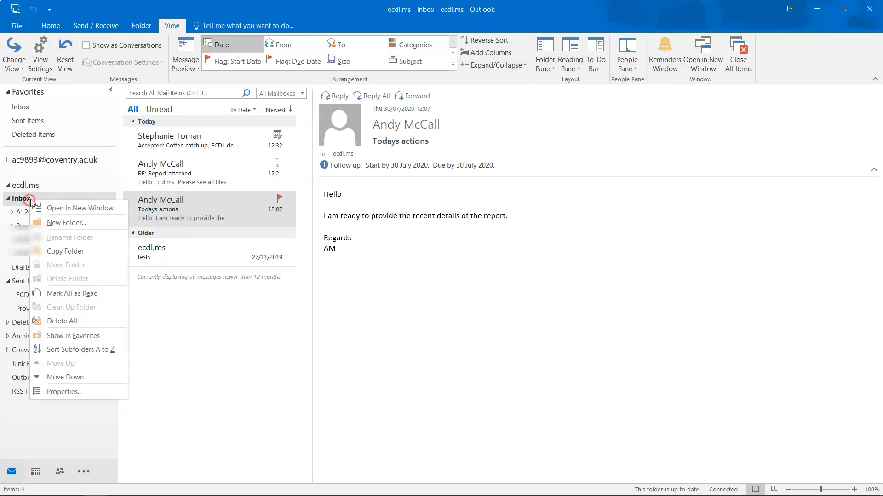
click(152, 308)
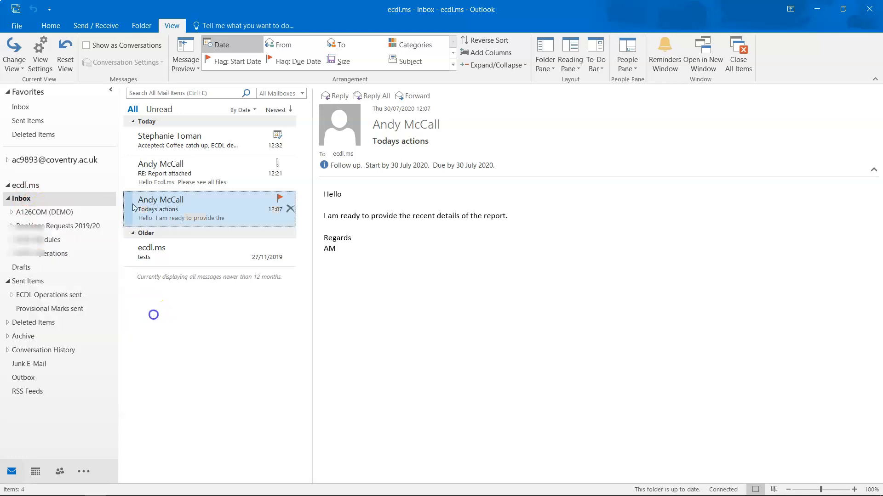
Step: Create a 'Demo Example' folder under the Inbox, view it, then return to the Inbox
click(134, 26)
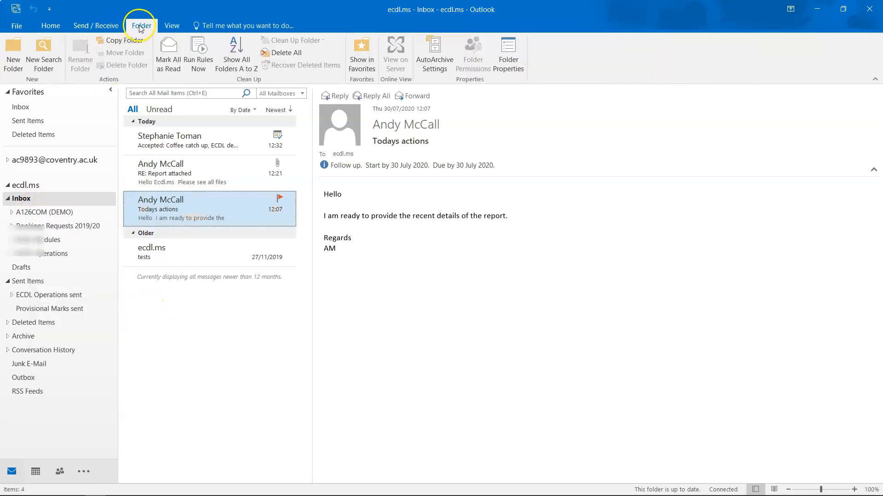
click(11, 60)
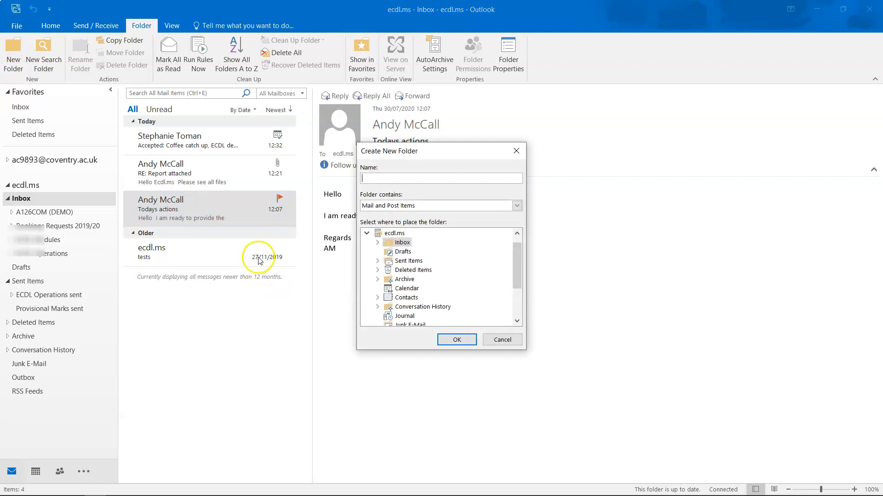
click(363, 178)
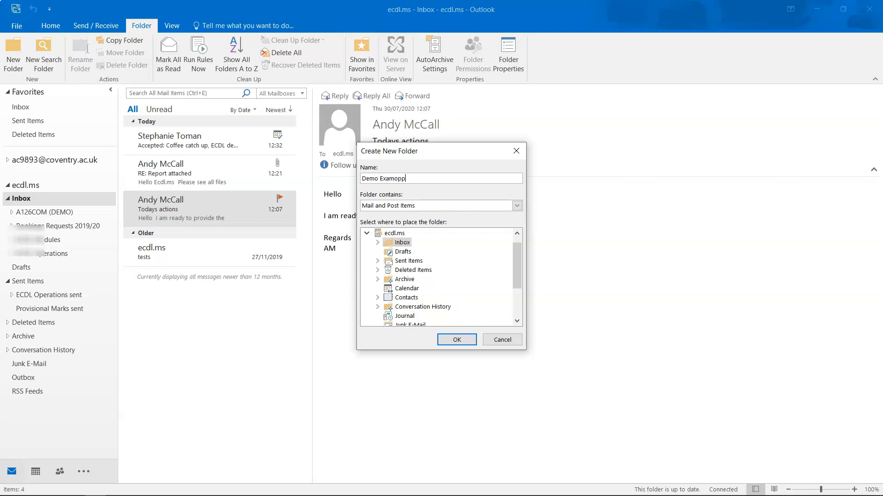
key(Return)
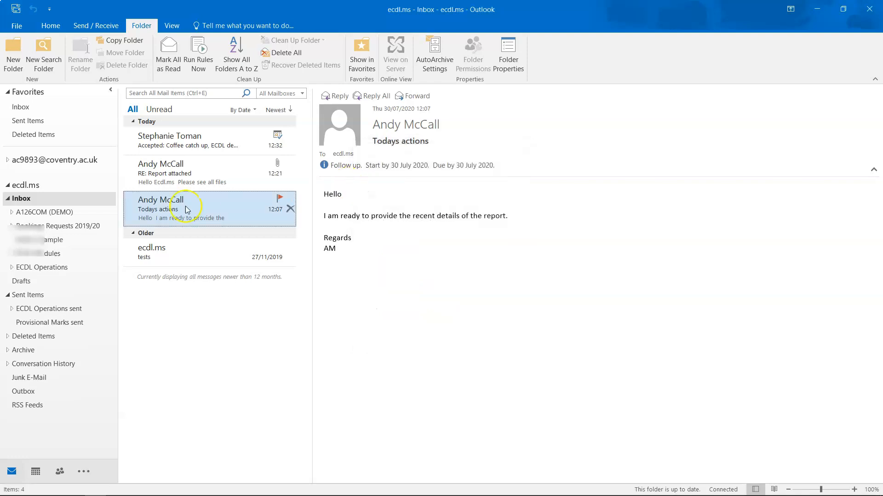
click(46, 244)
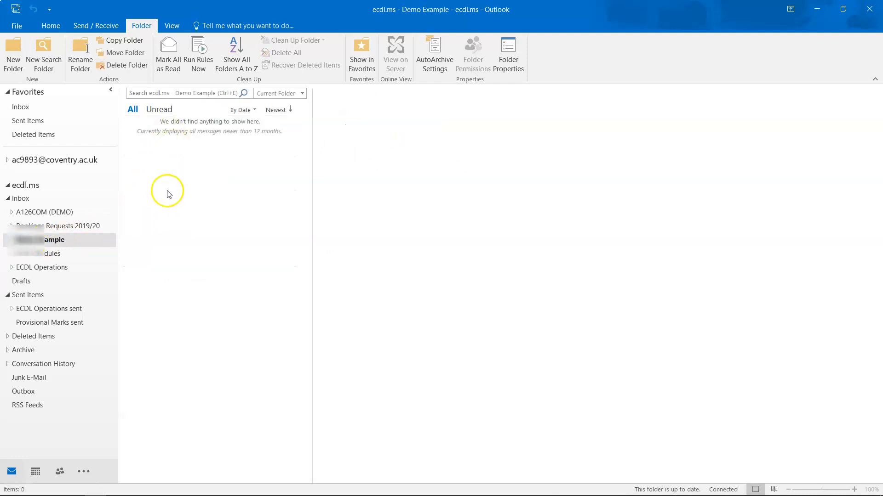
click(18, 198)
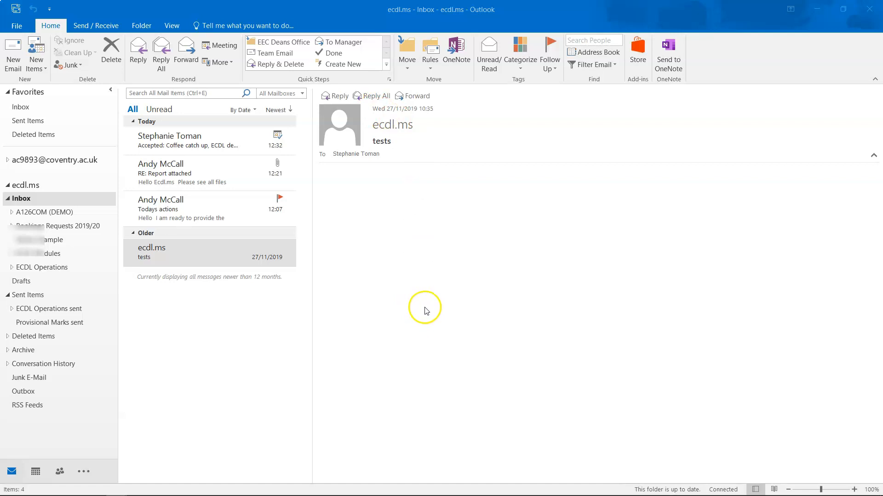
Step: Delete the ecdl.ms tests message, then undo the deletion with Ctrl+Z
click(198, 324)
key(Up)
click(175, 251)
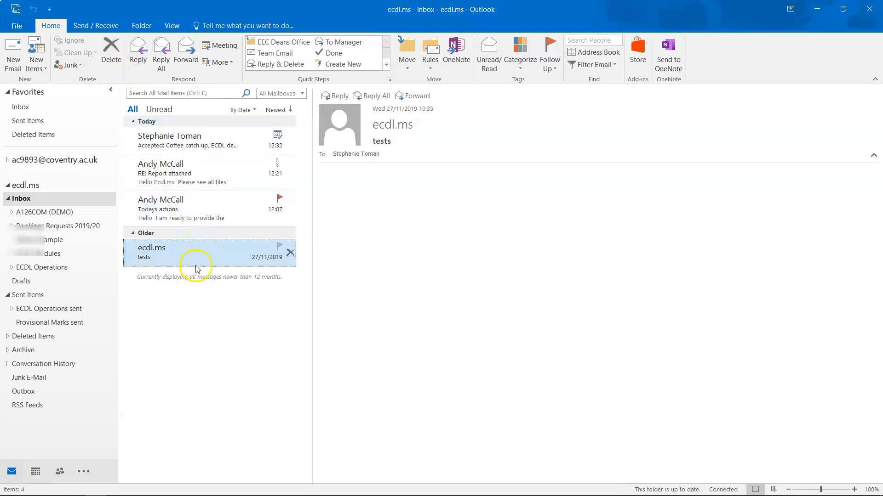
click(191, 251)
key(Delete)
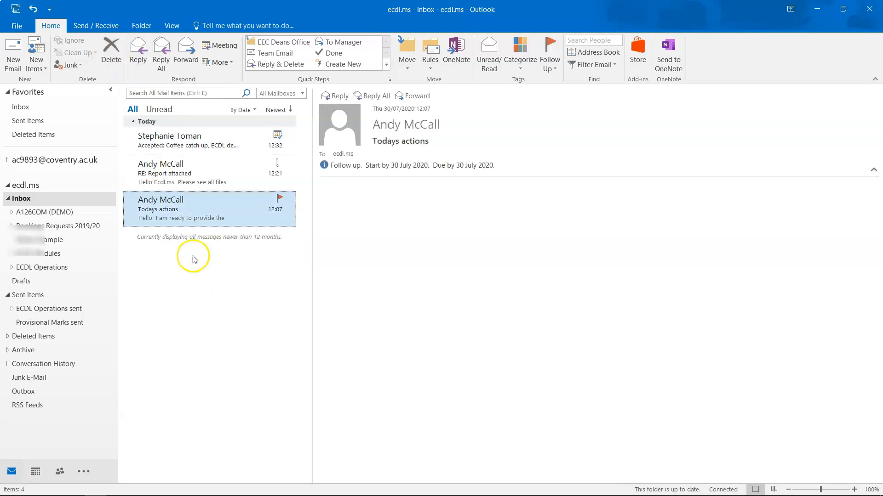
key(ctrl+z)
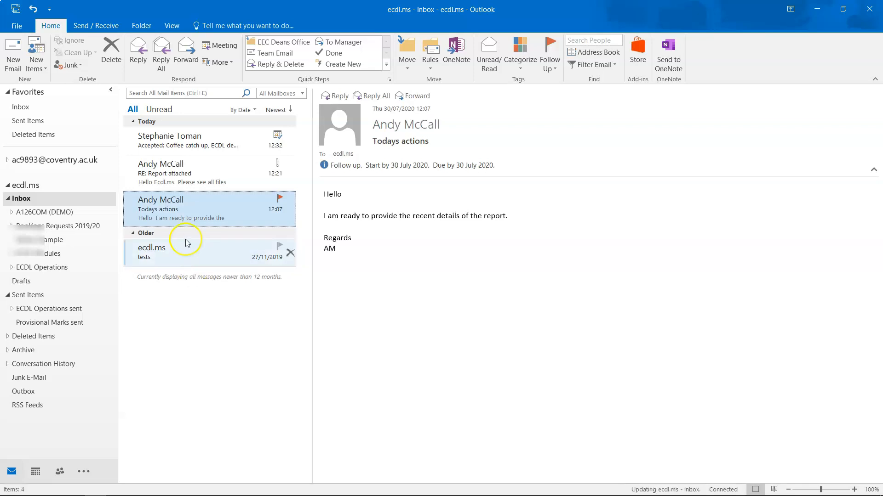
Step: Drag the tests message onto Deleted Items and open that folder
click(186, 258)
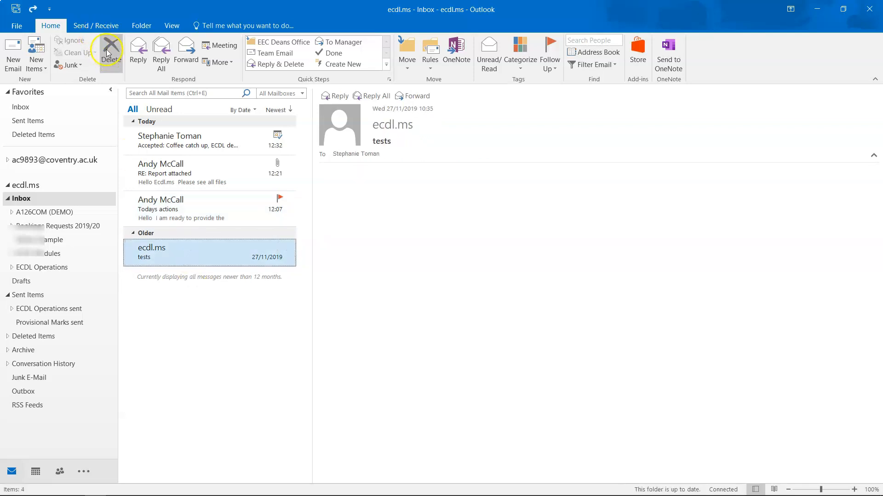
mouse_move(174, 251)
click(170, 252)
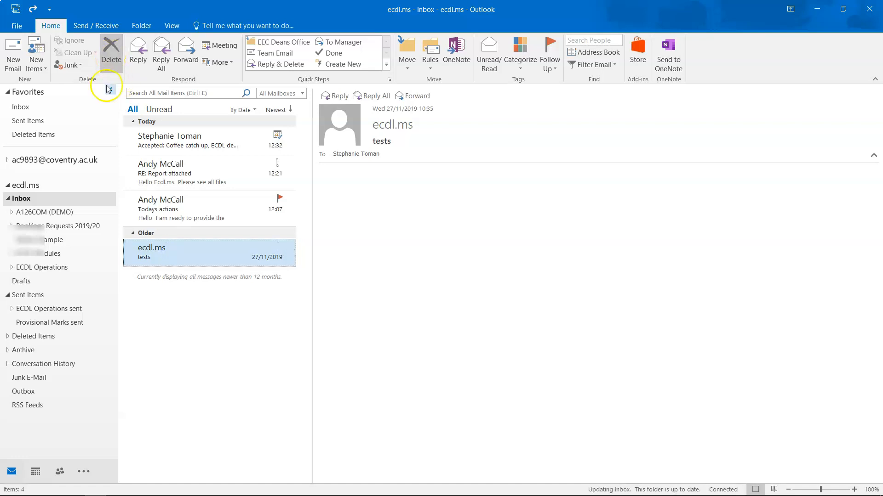
drag(180, 252, 55, 336)
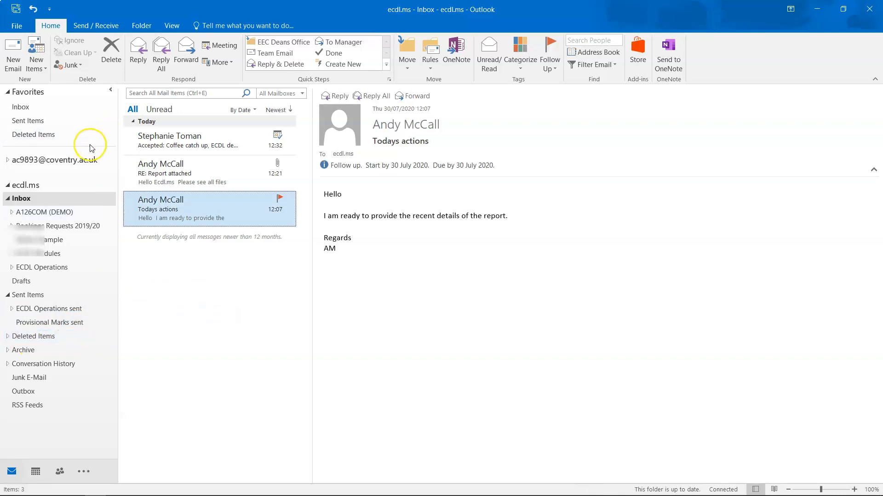
click(69, 336)
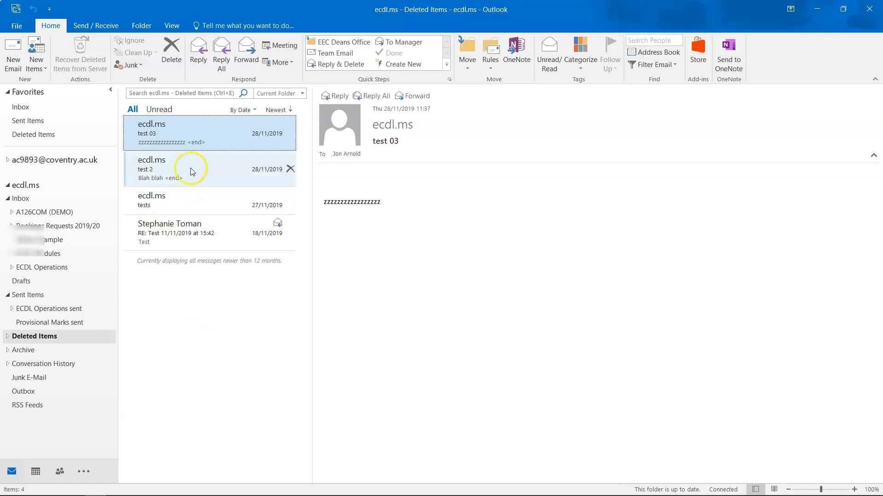
Step: Move the ecdl.ms tests message from Deleted Items back to Inbox - ecdl.ms
click(185, 204)
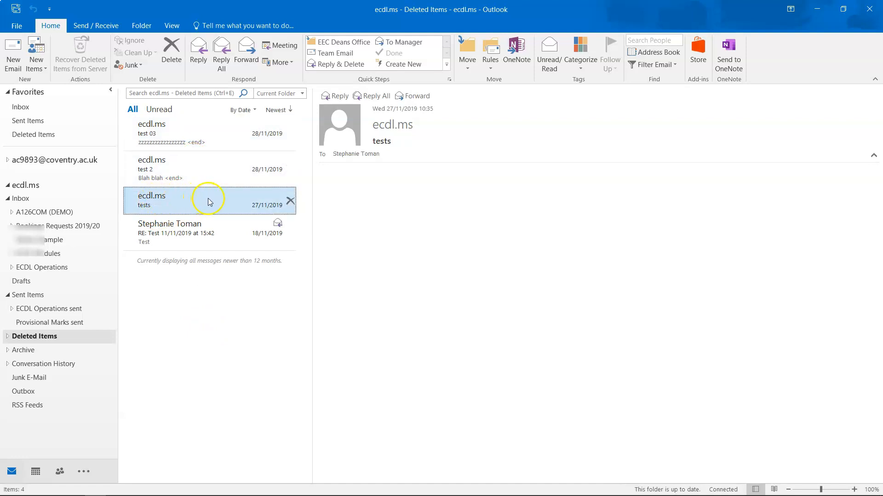
click(462, 67)
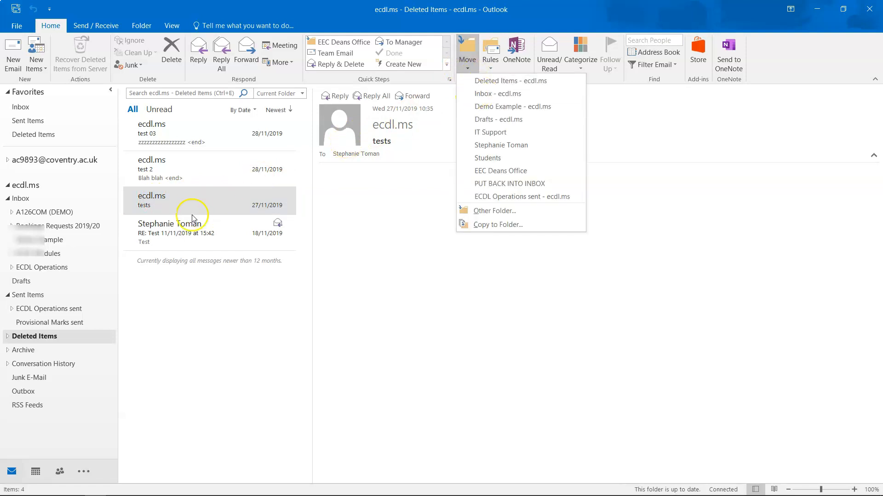
right_click(188, 203)
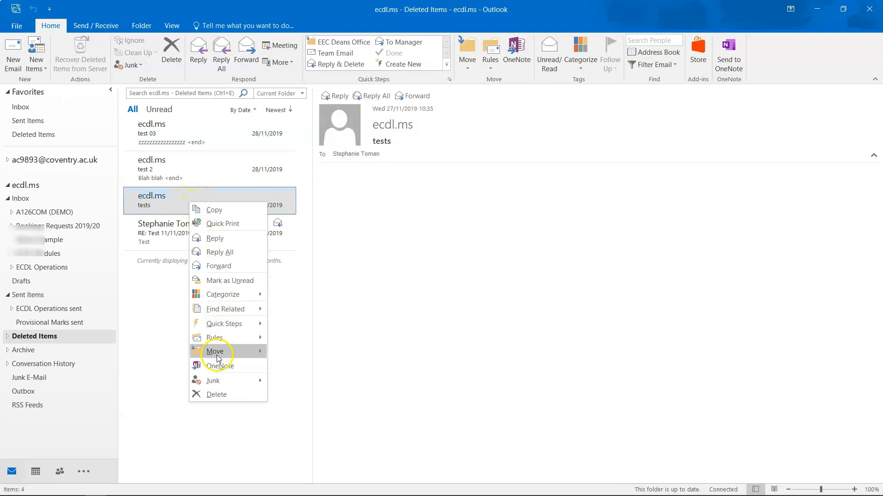
mouse_move(221, 352)
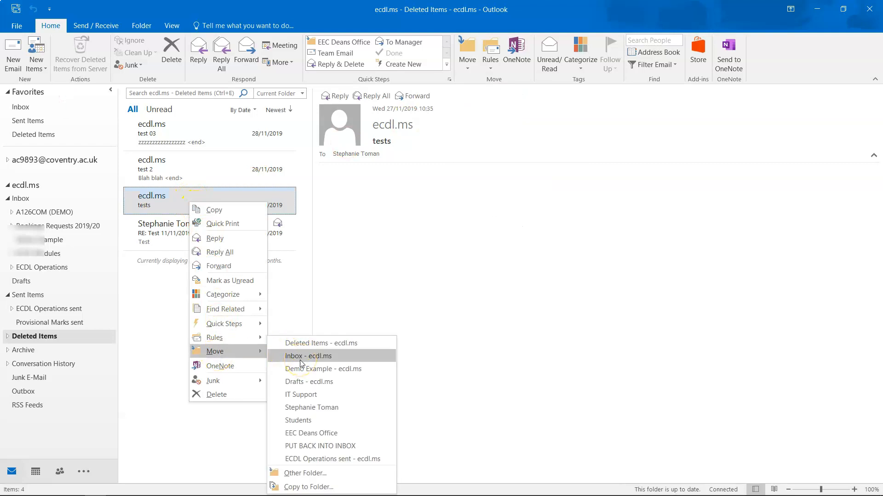
click(301, 360)
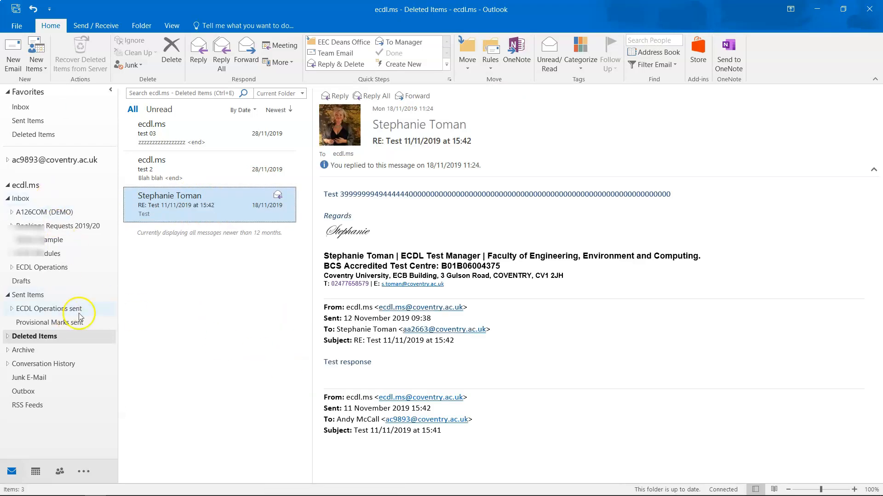
Step: Permanently empty the Deleted Items folder, confirming with Yes
right_click(37, 340)
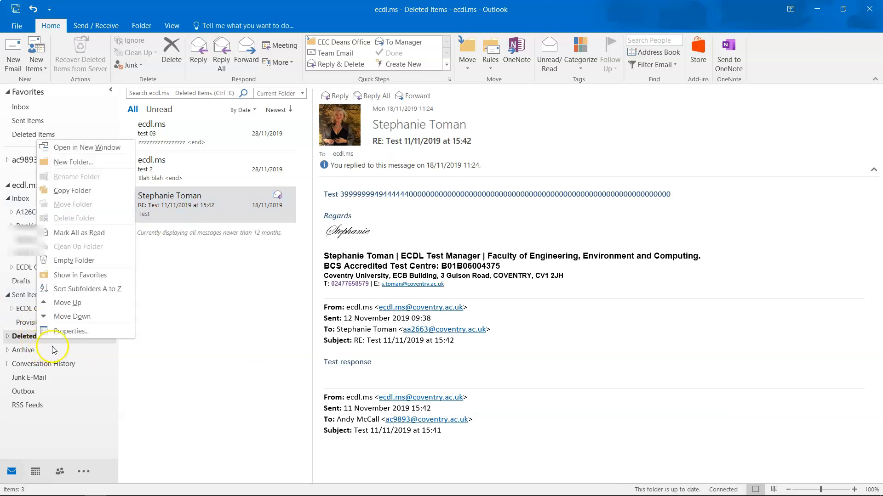
click(68, 262)
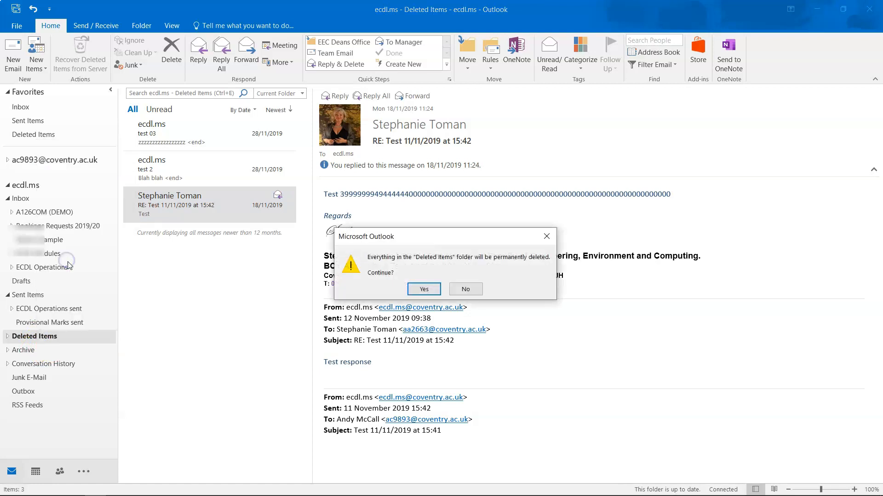
click(417, 289)
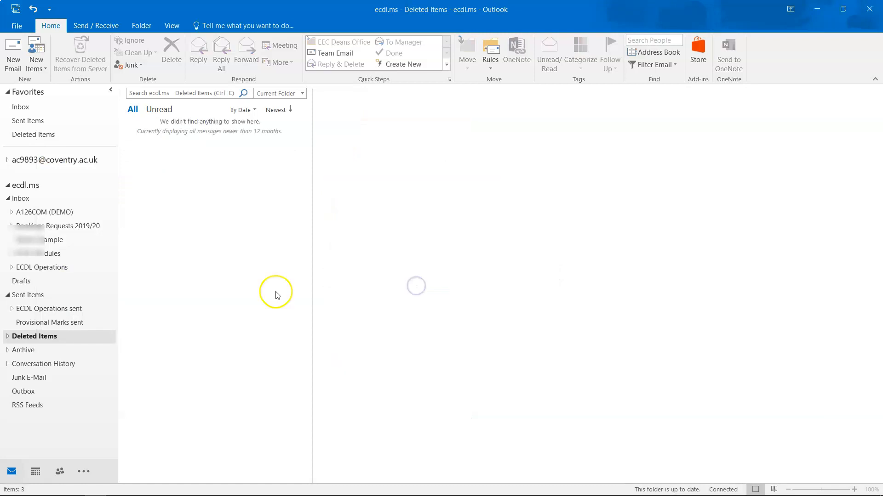
click(19, 337)
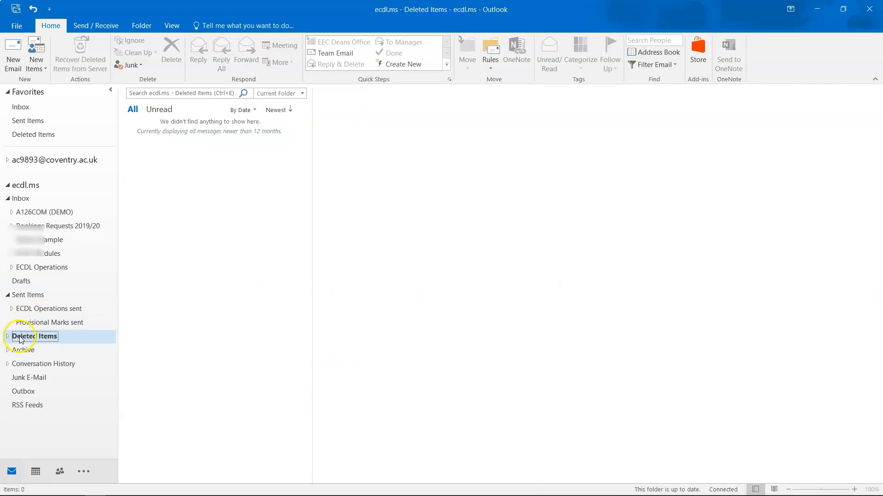
click(19, 476)
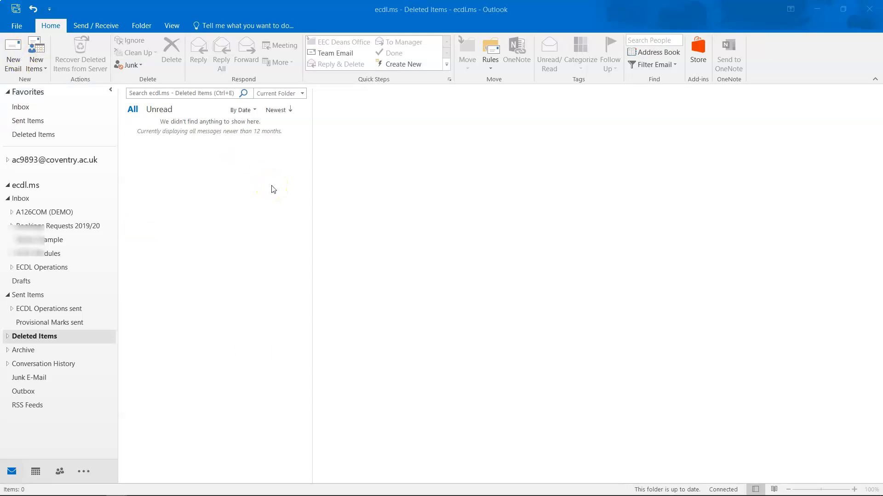
Step: Start a contact group named 'university peers', then close it without saving
click(39, 64)
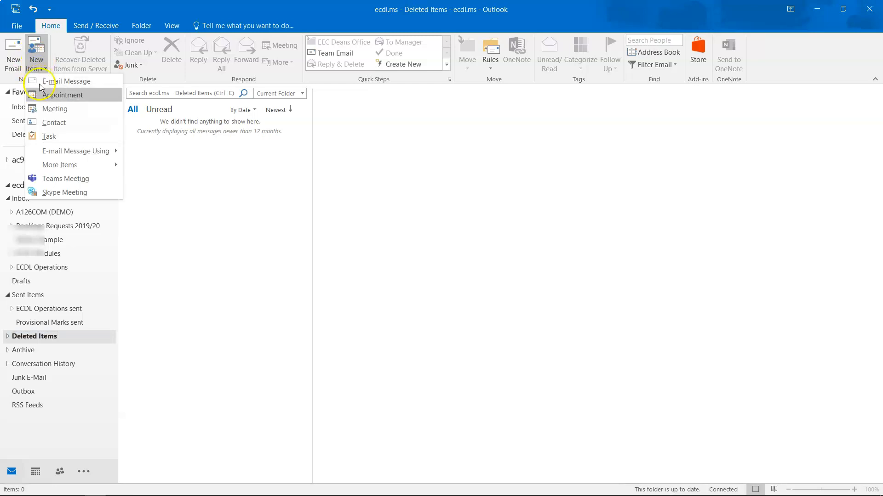
mouse_move(59, 168)
click(148, 180)
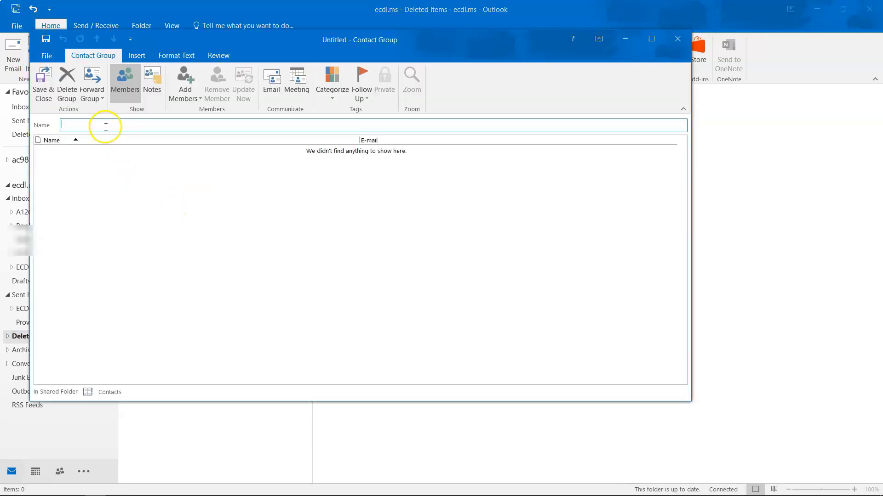
click(97, 123)
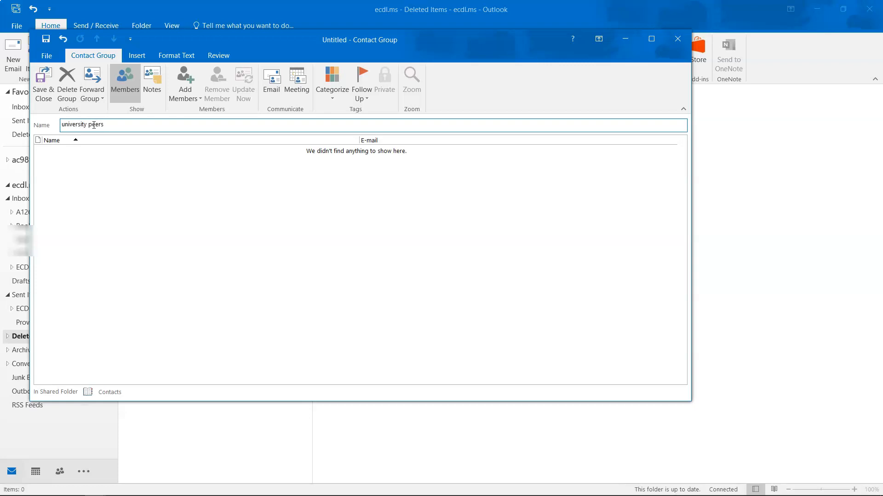
click(184, 92)
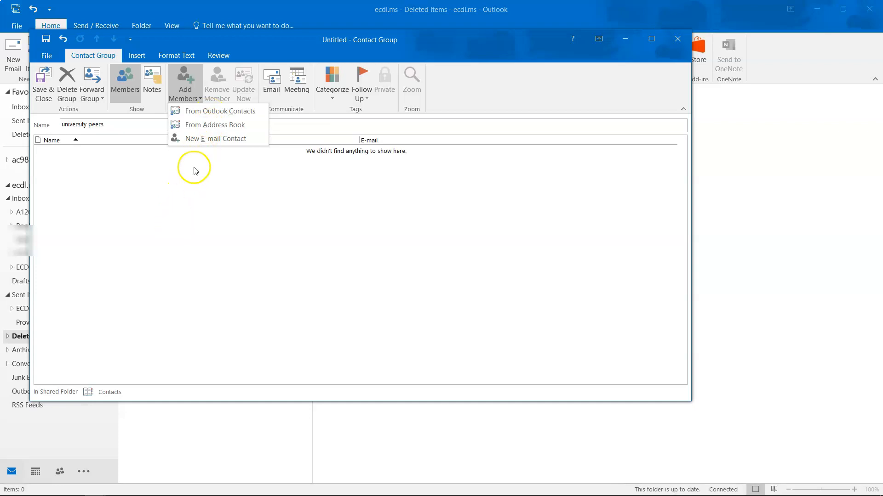
click(191, 230)
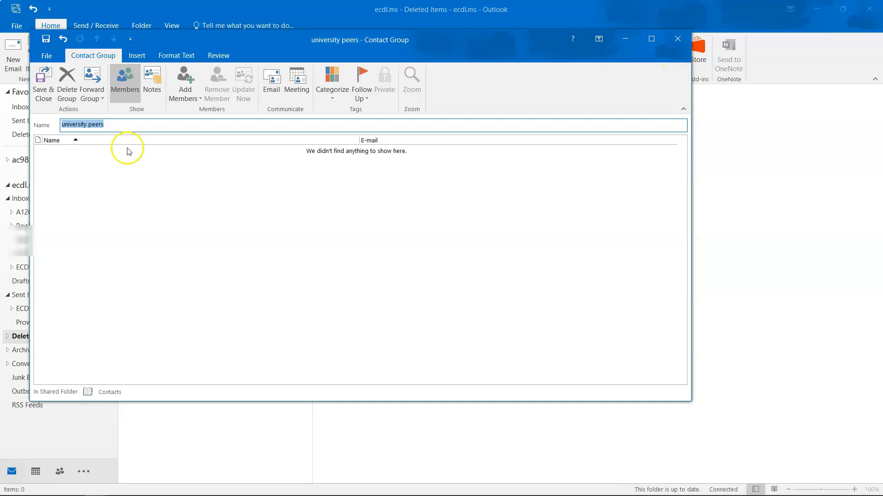
click(677, 39)
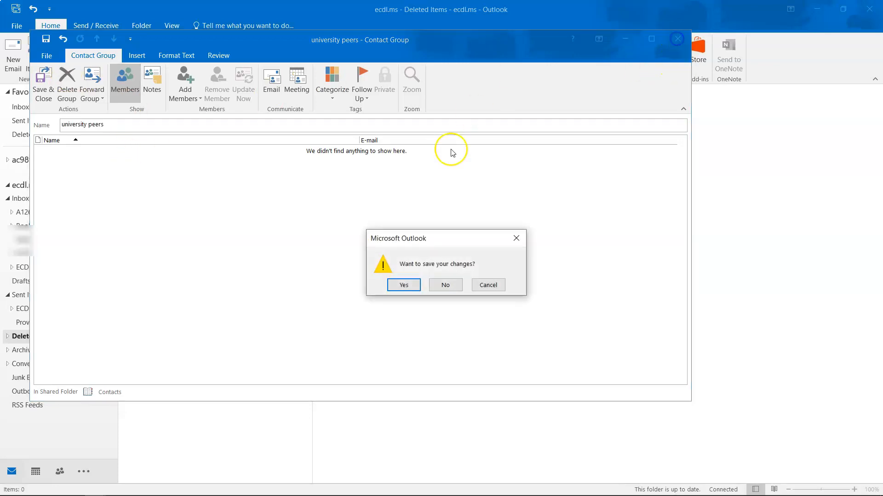
click(445, 285)
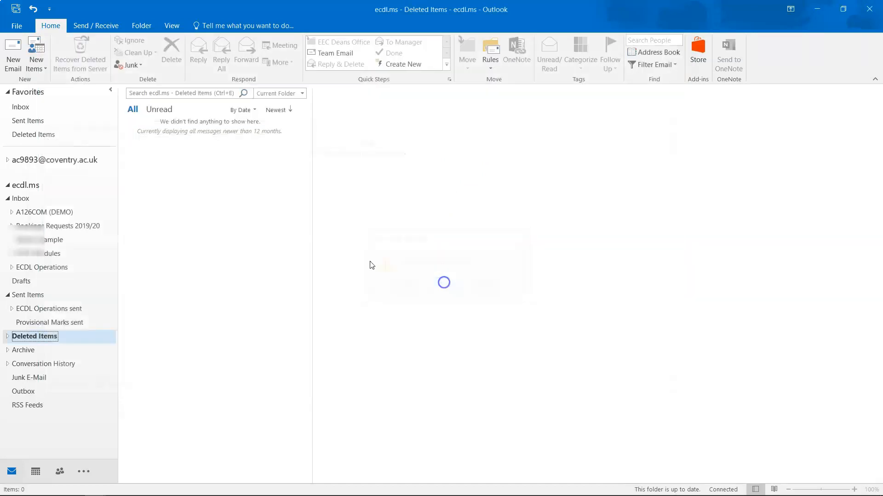
Step: Switch over to the Calendar
click(36, 64)
mouse_move(61, 171)
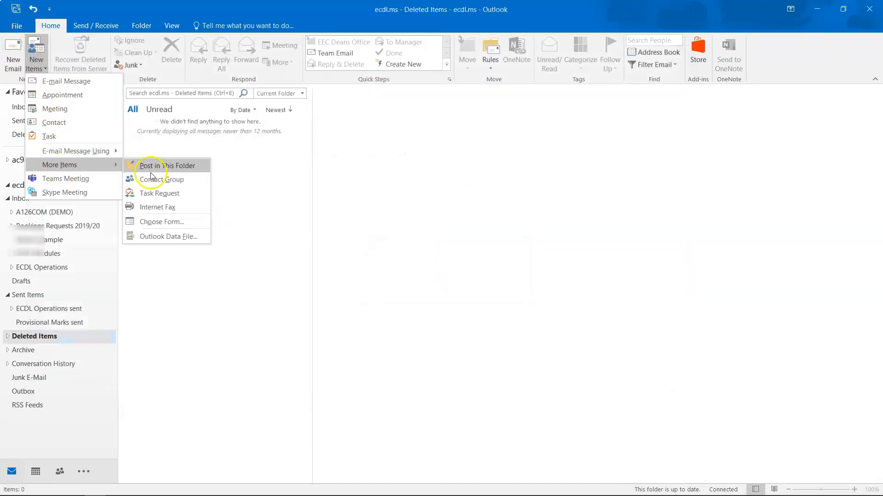
click(368, 227)
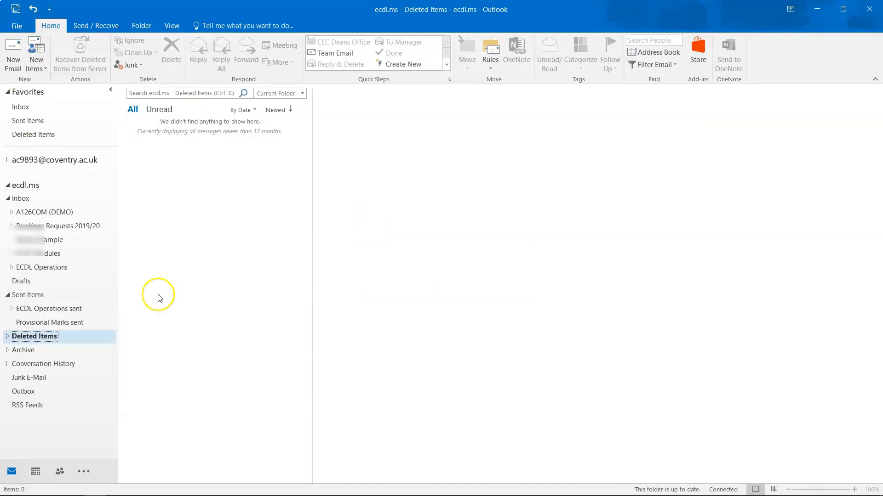
click(39, 468)
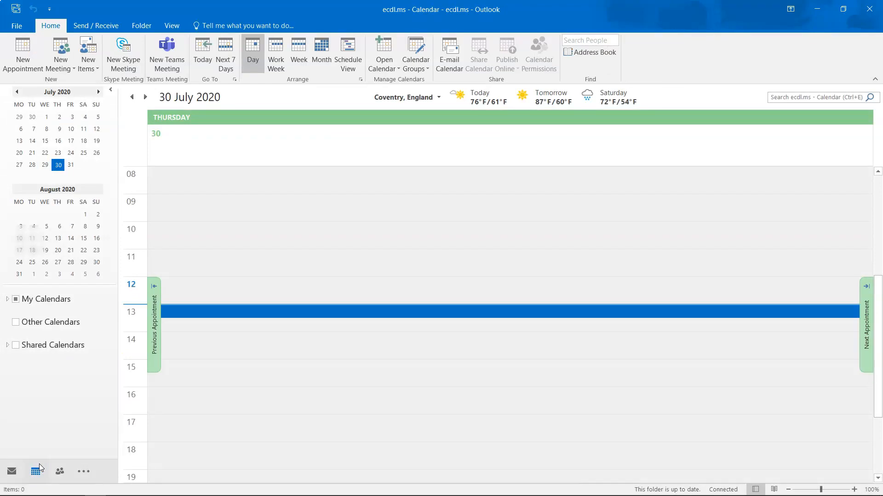
Step: Show Friday 31 July 2020 in the day view and select its all-day row
click(70, 165)
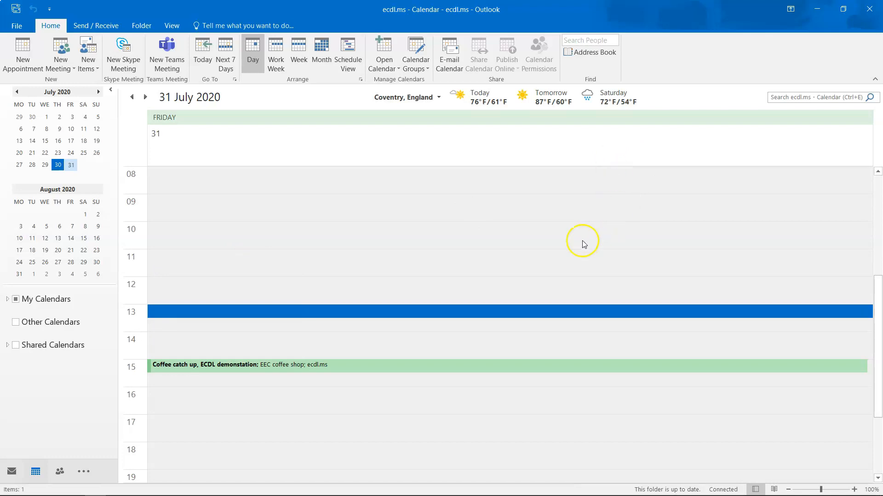
click(390, 155)
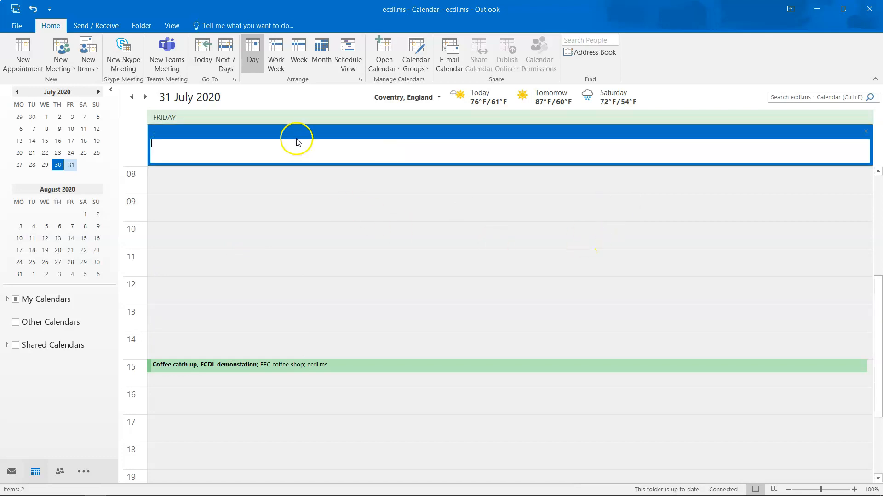
click(257, 195)
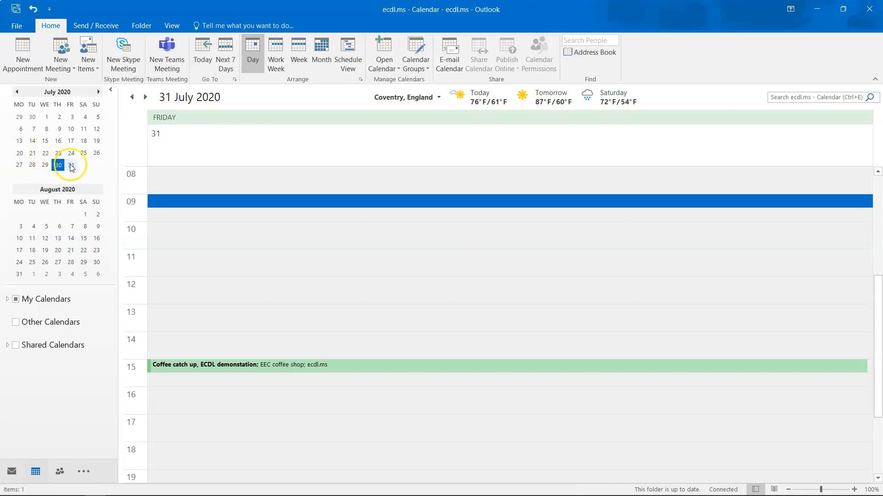
click(217, 151)
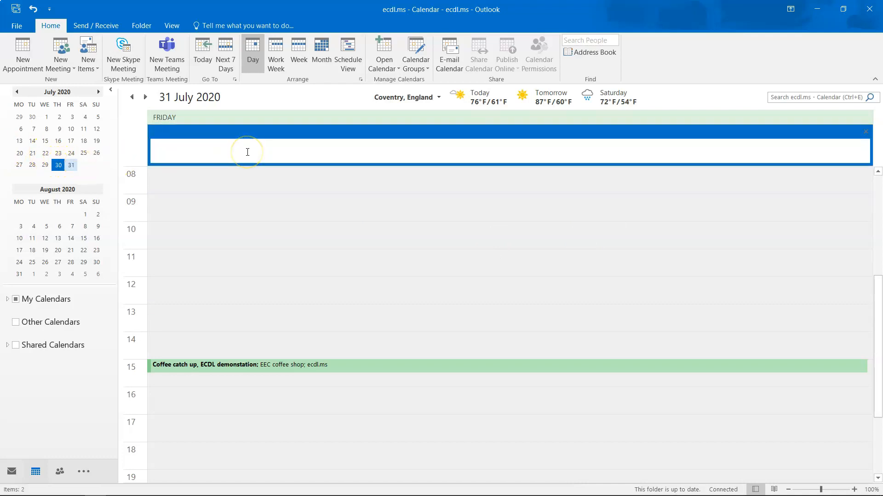
click(239, 133)
click(227, 177)
Step: Save an all-day event 'Meetings do not book anything else in' with location Work
double_click(226, 137)
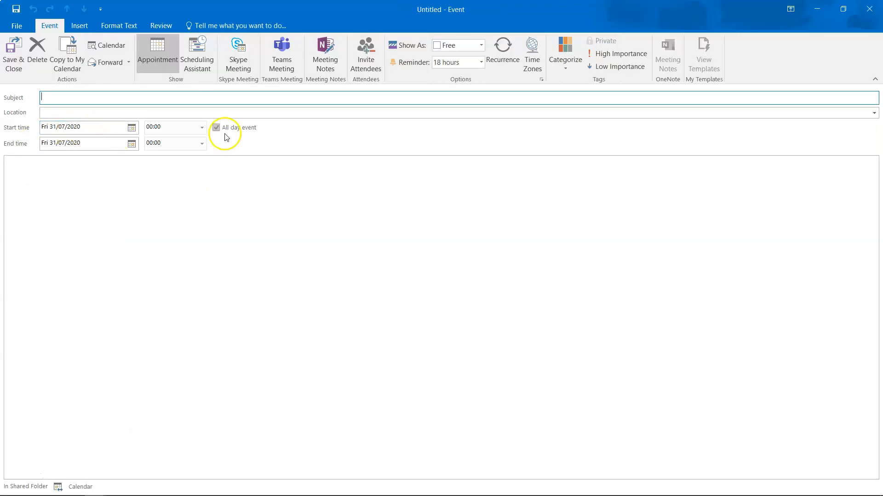
click(69, 98)
text(Meetings do not book an)
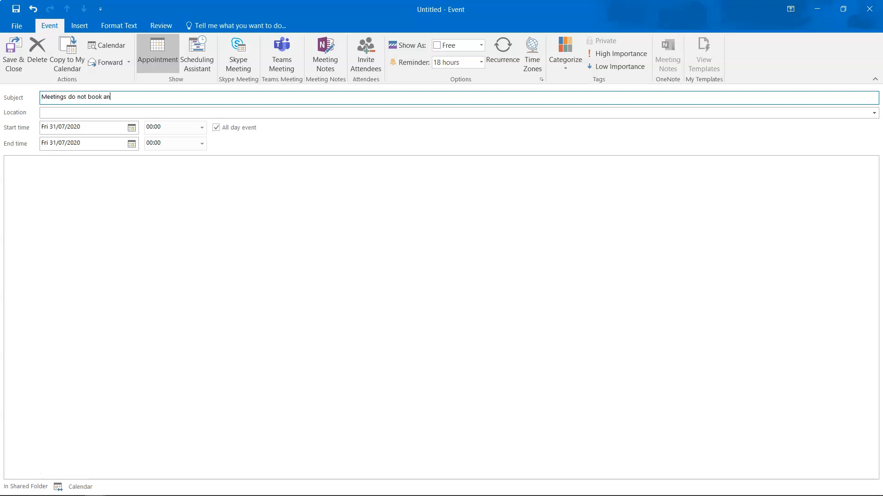
key(Tab)
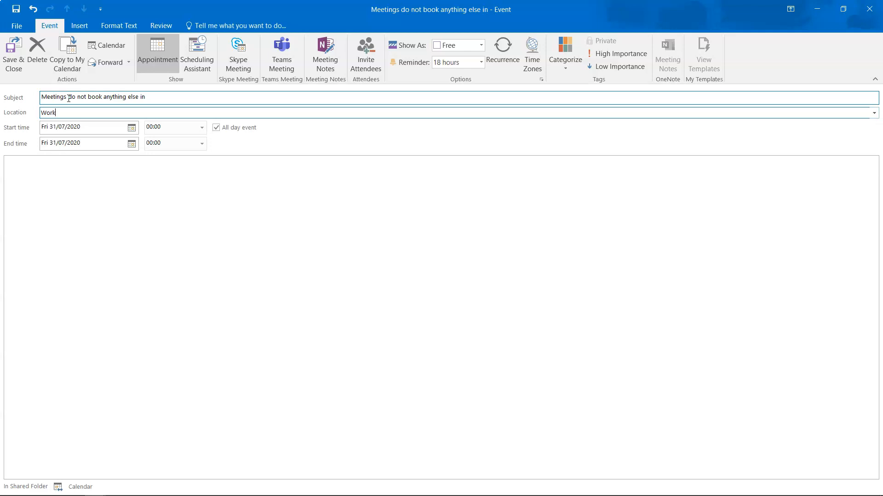
click(14, 52)
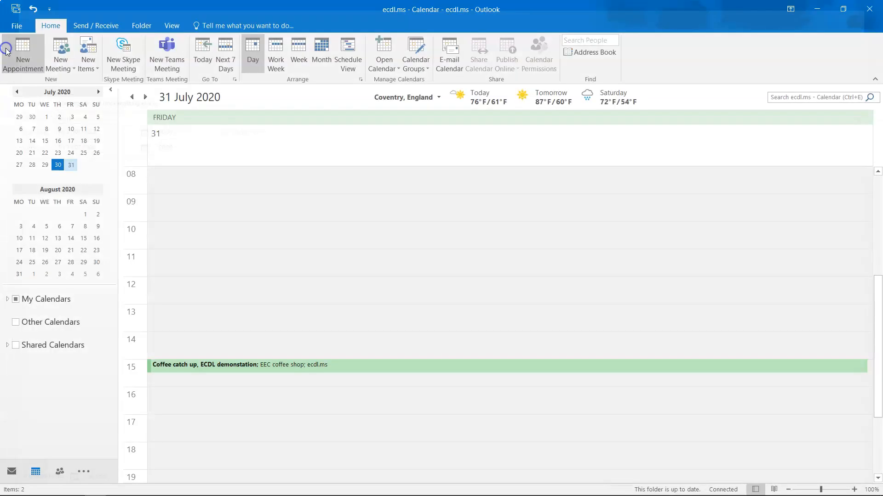
Step: Delete the all-day 'Meetings do not book anything else in' event from 31 July
mouse_move(295, 146)
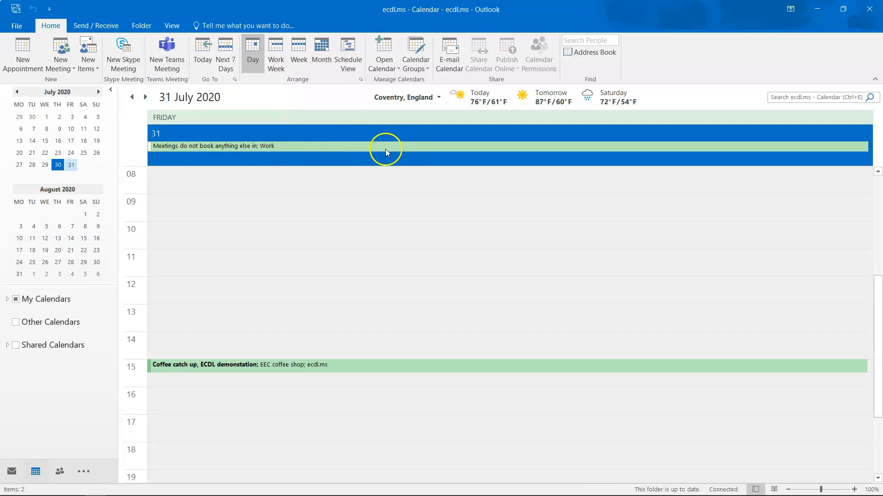
click(254, 237)
click(237, 146)
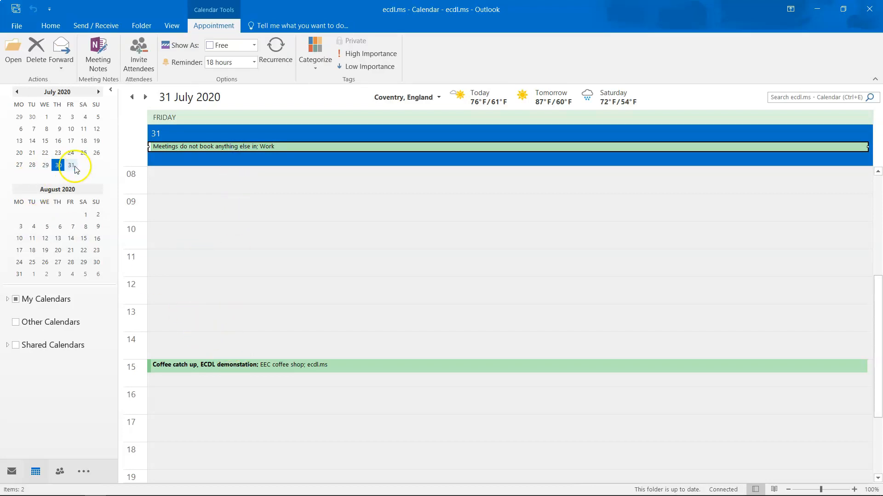
click(234, 338)
click(223, 229)
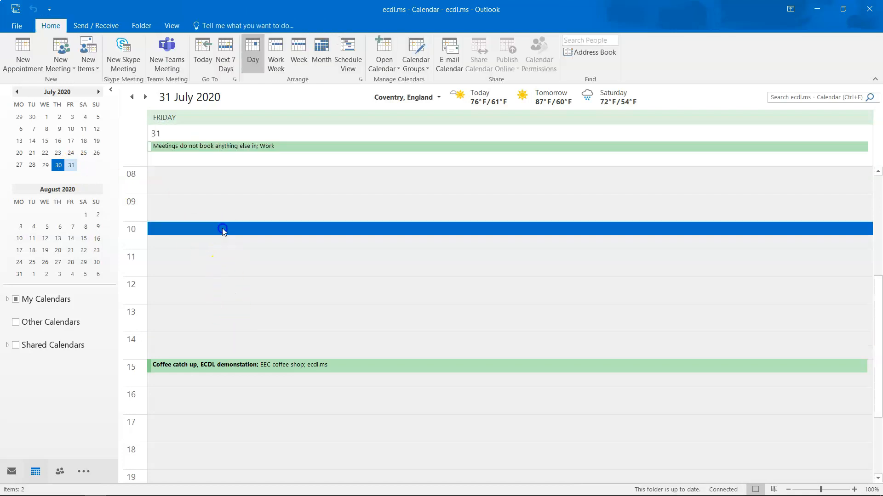
click(215, 146)
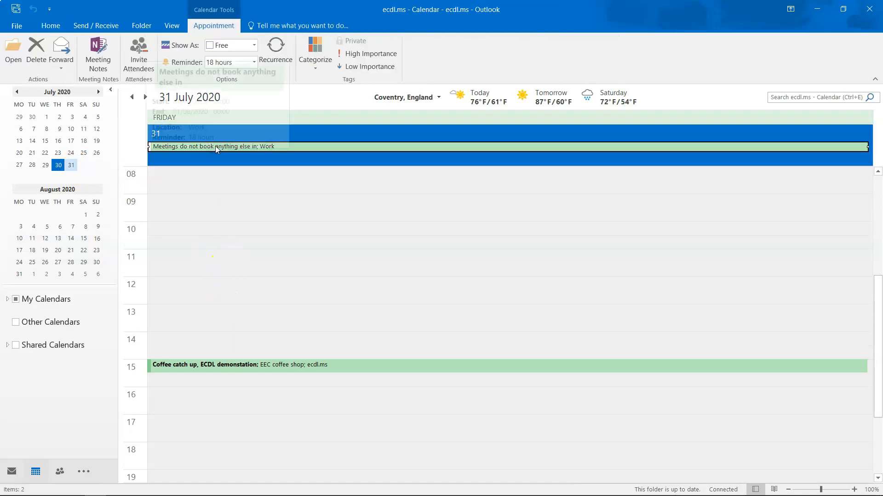
click(37, 55)
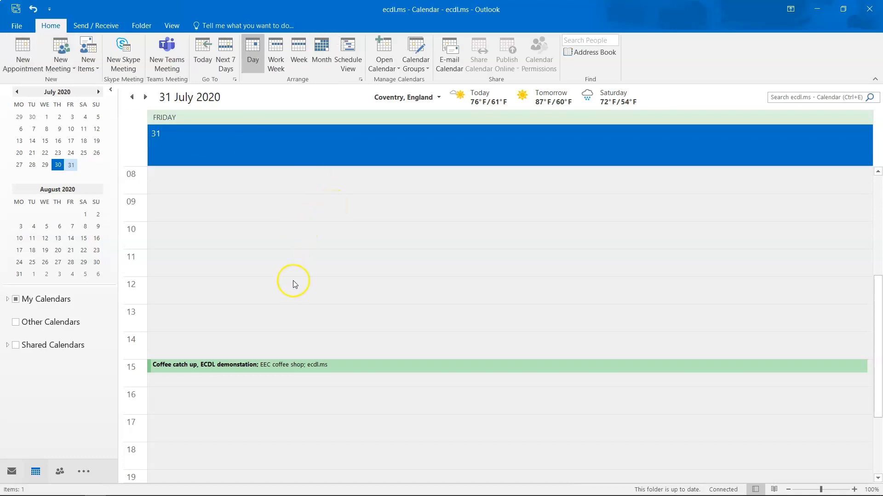
mouse_move(293, 368)
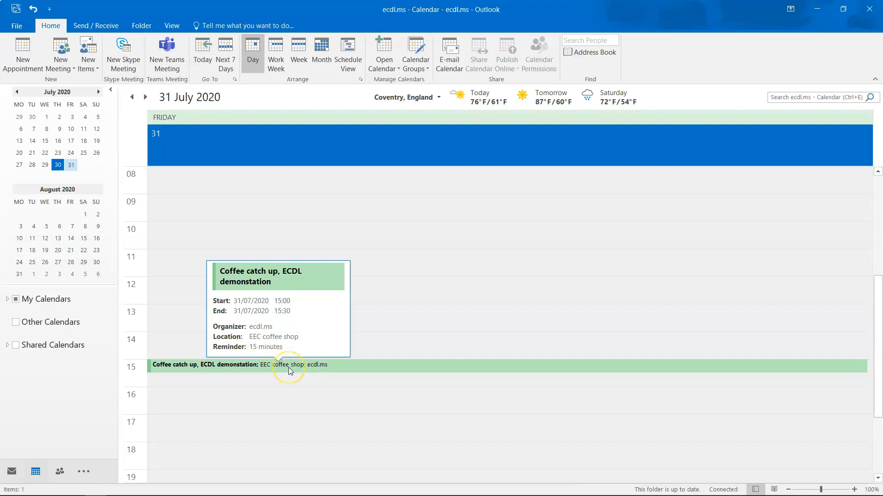
Step: Cancel the Coffee catch up meeting, send the cancellation, and return to Mail
double_click(288, 368)
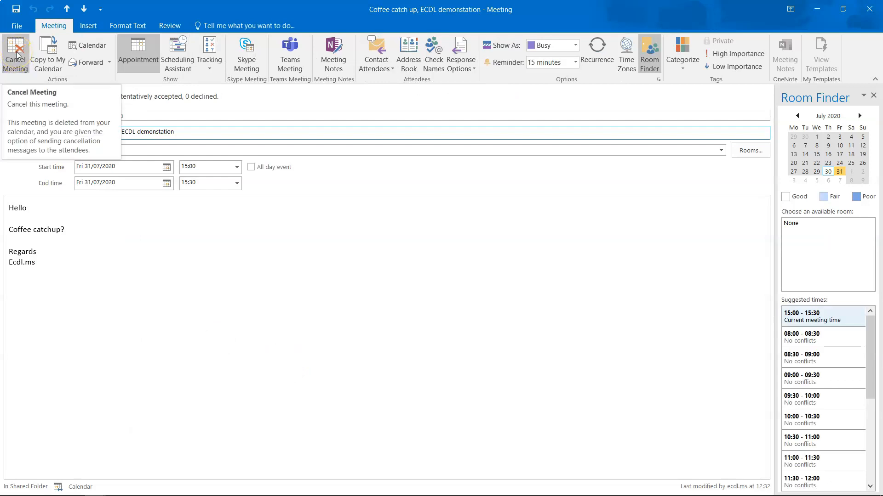
click(17, 54)
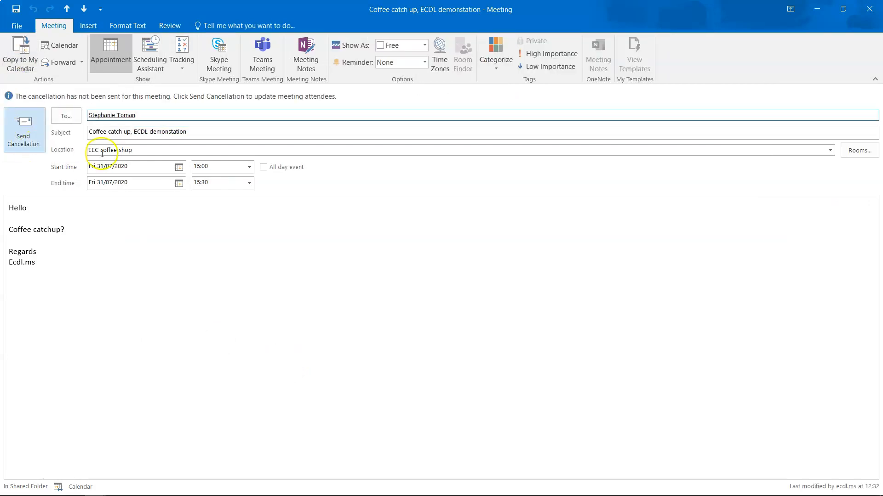
click(35, 128)
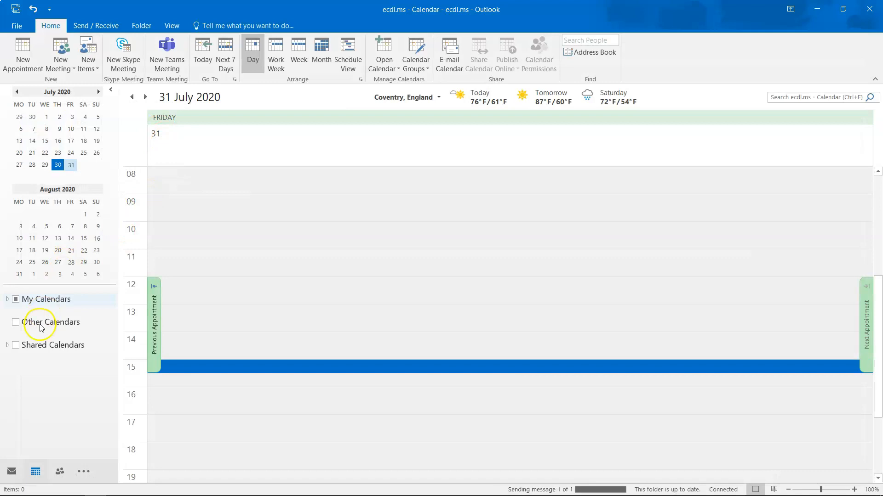
click(11, 470)
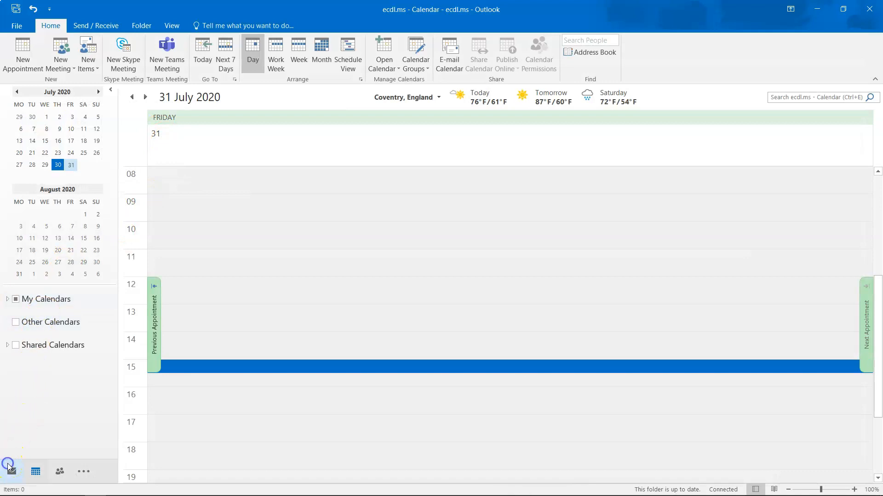